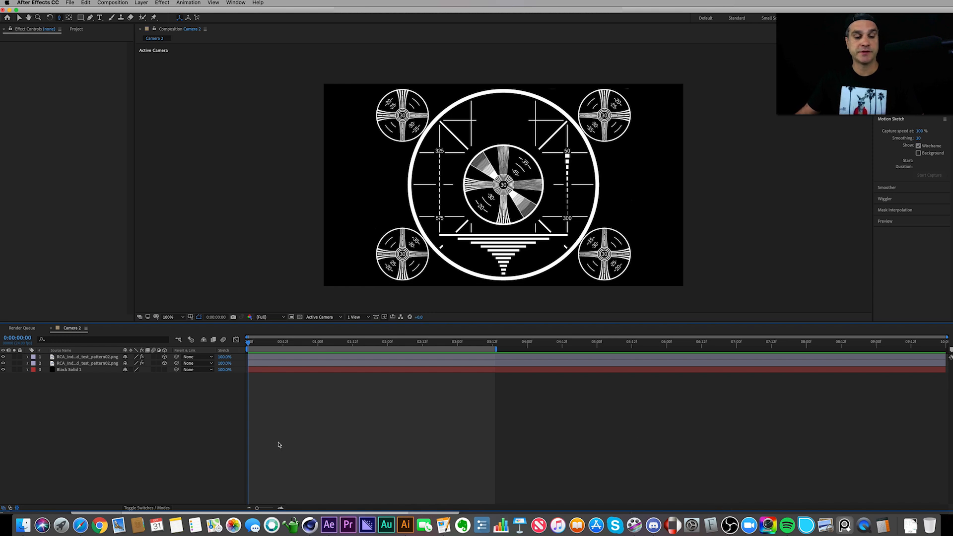
- Add a one-node camera with the 35mm preset above the Black Solid 1 layer
{"action": "left_click", "coordinate": [89, 358]}
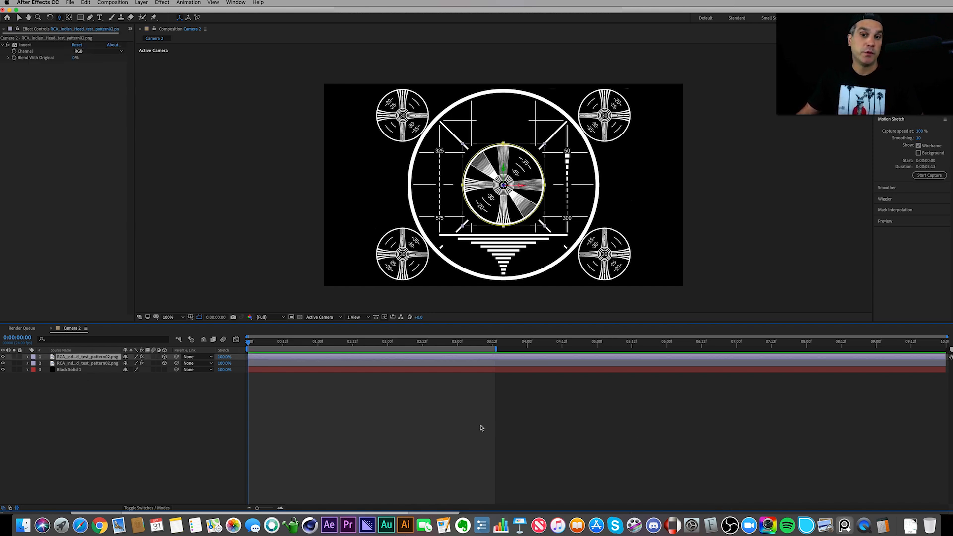
{"action": "left_click", "coordinate": [80, 370]}
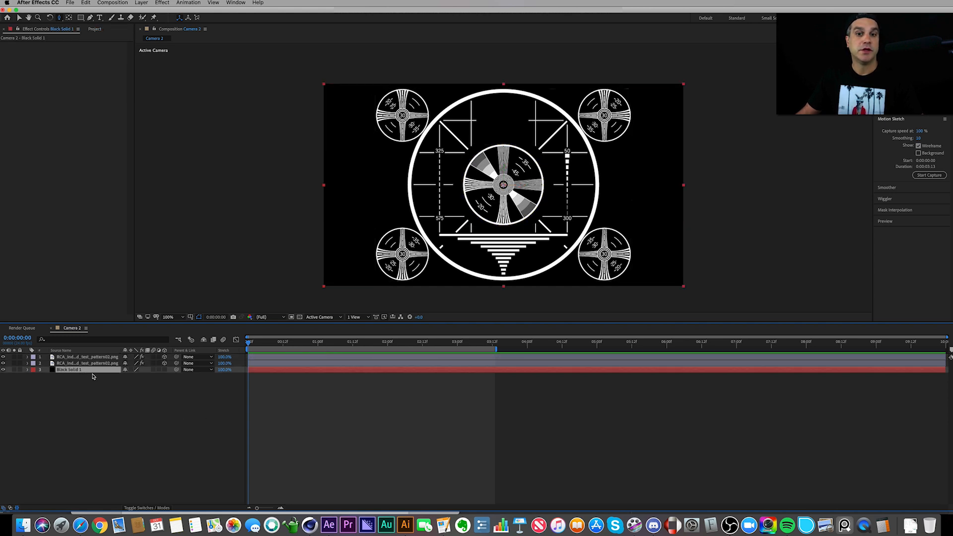
{"action": "left_click", "coordinate": [143, 2]}
{"action": "mouse_move", "coordinate": [164, 11]}
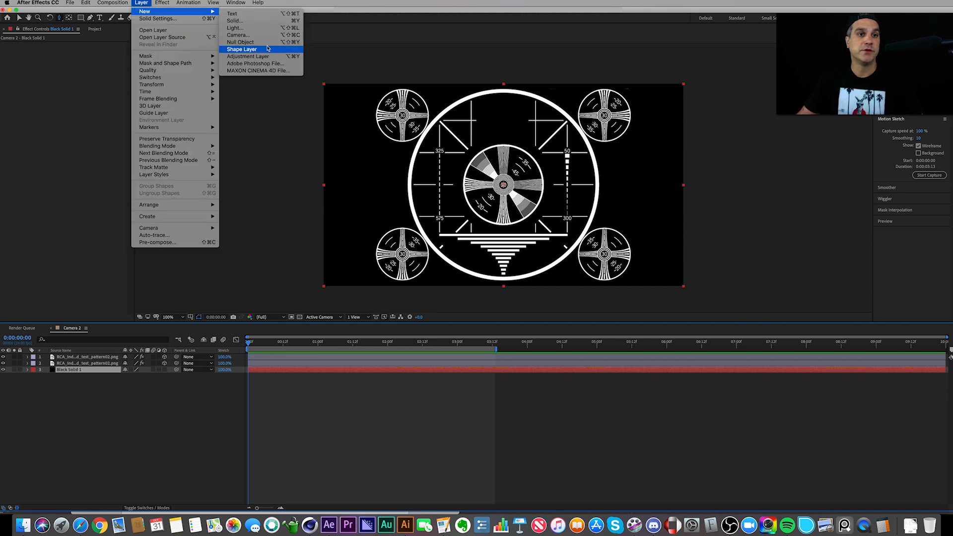
{"action": "left_click", "coordinate": [239, 35]}
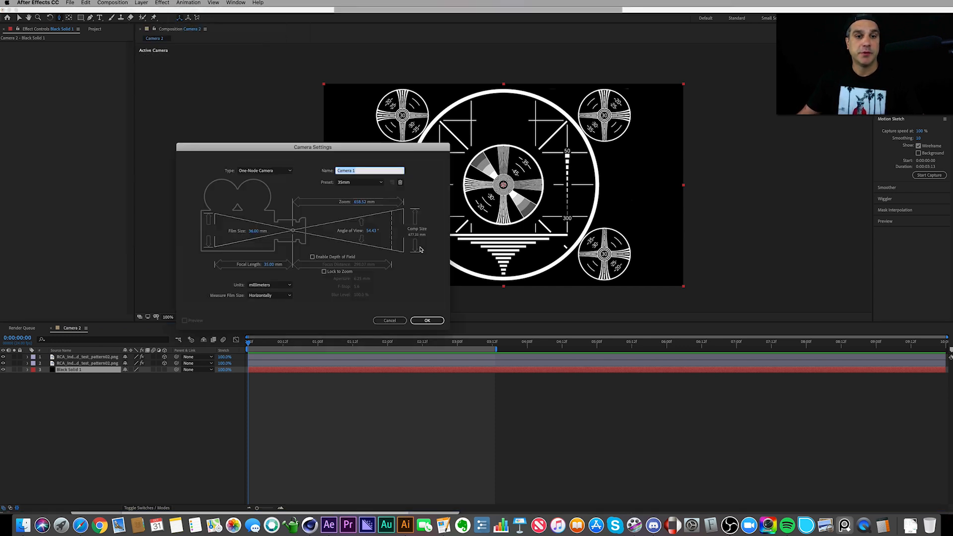
{"action": "left_click", "coordinate": [354, 184]}
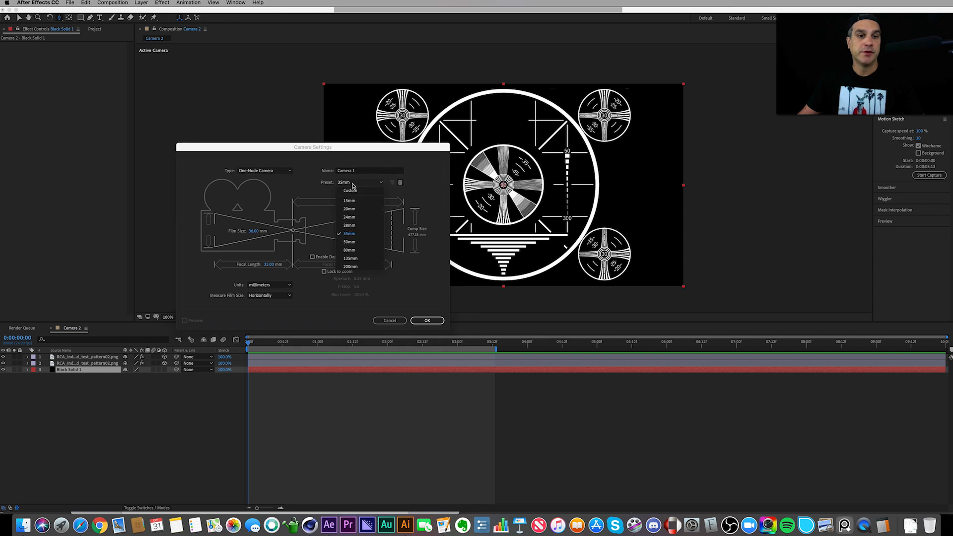
{"action": "left_click", "coordinate": [361, 234]}
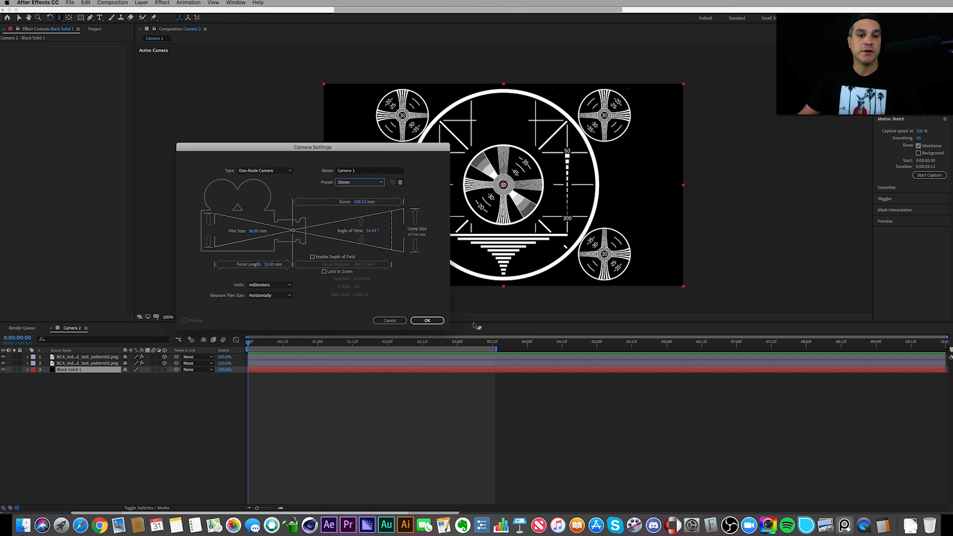
{"action": "left_click", "coordinate": [427, 320]}
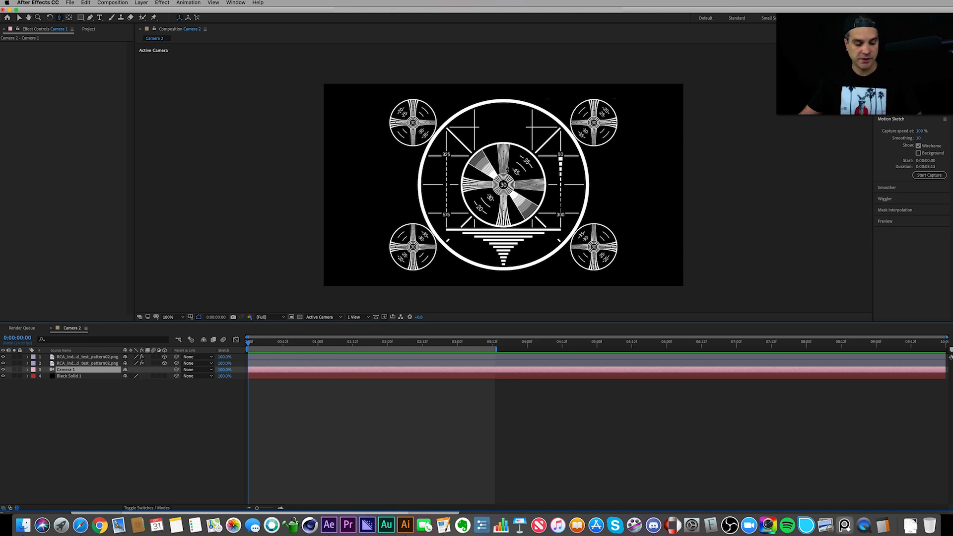
- Remove the new camera and restore it to compare the composition with and without it
{"action": "key", "text": "Delete"}
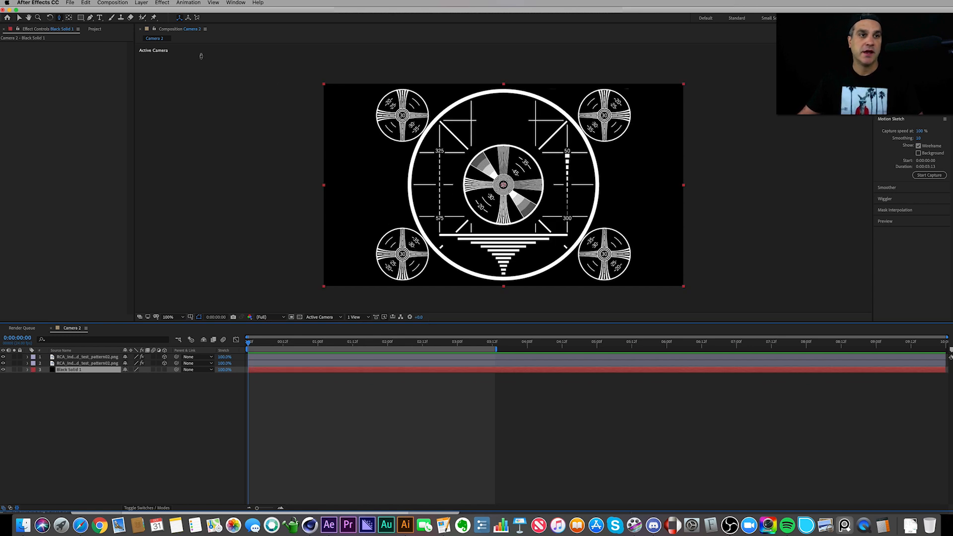
{"action": "left_click", "coordinate": [84, 3]}
{"action": "left_click", "coordinate": [95, 19]}
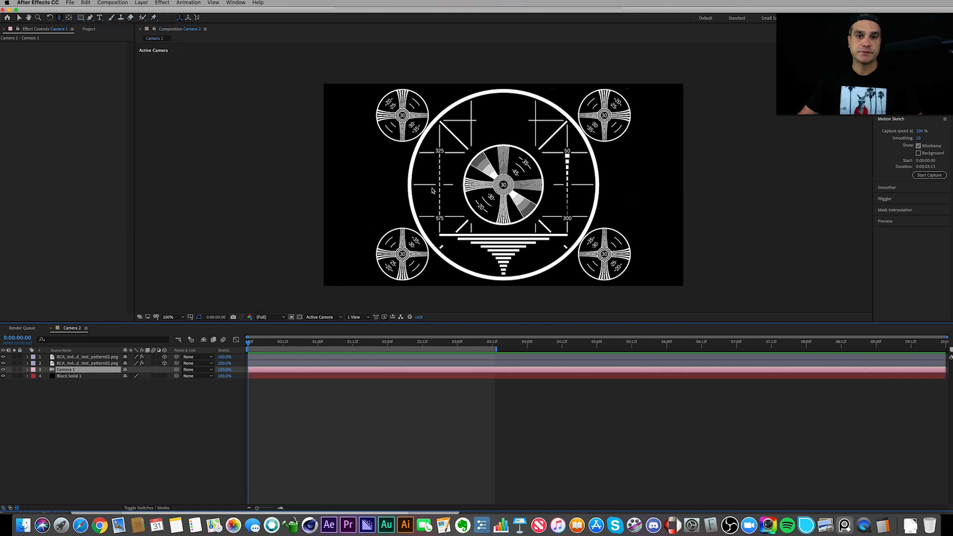
- Show the composition in two horizontal views and examine how the camera and the test pattern layers sit in 3D space
{"action": "left_click", "coordinate": [95, 359]}
{"action": "left_click", "coordinate": [97, 364]}
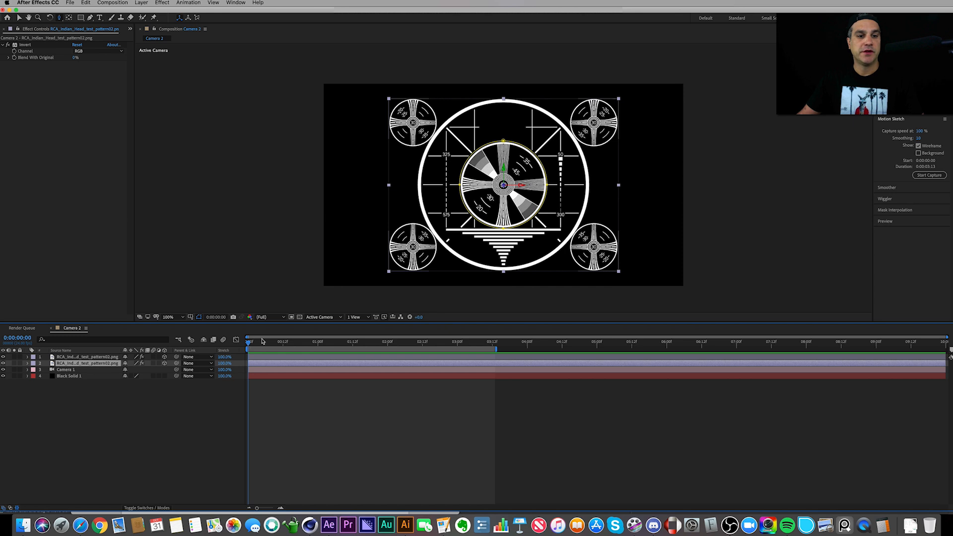
{"action": "left_click", "coordinate": [363, 318]}
{"action": "left_click", "coordinate": [373, 333]}
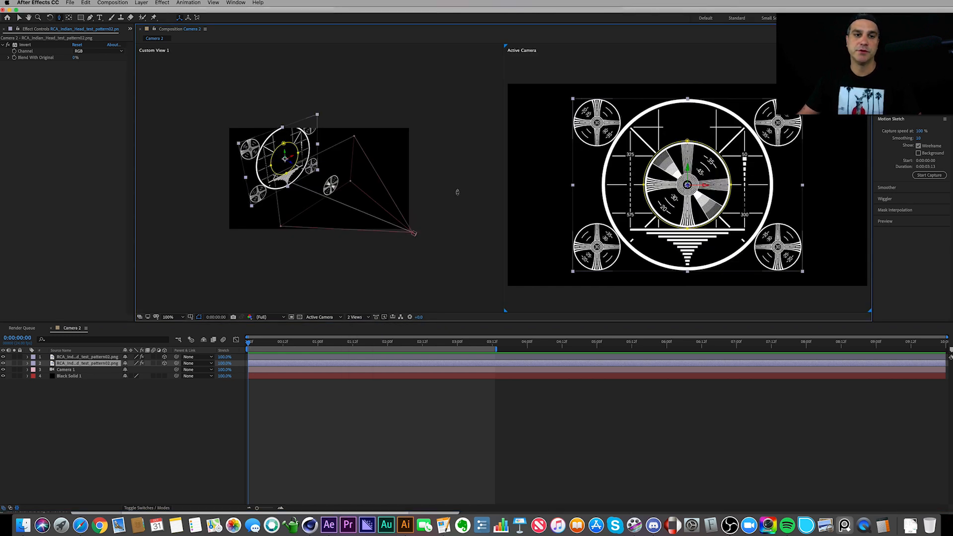
{"action": "scroll", "coordinate": [385, 189], "scroll_direction": "up", "scroll_amount": 3}
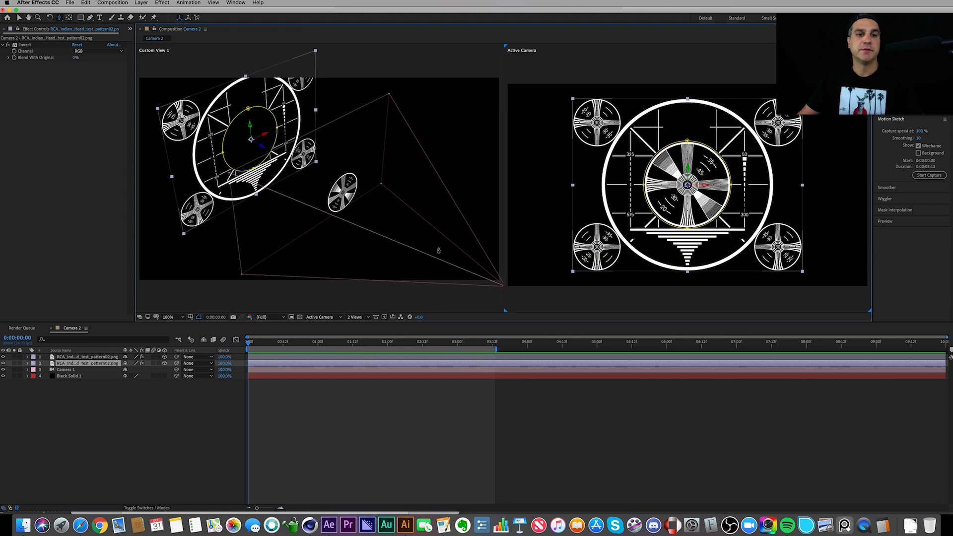
{"action": "scroll", "coordinate": [376, 243], "scroll_direction": "down", "scroll_amount": 4}
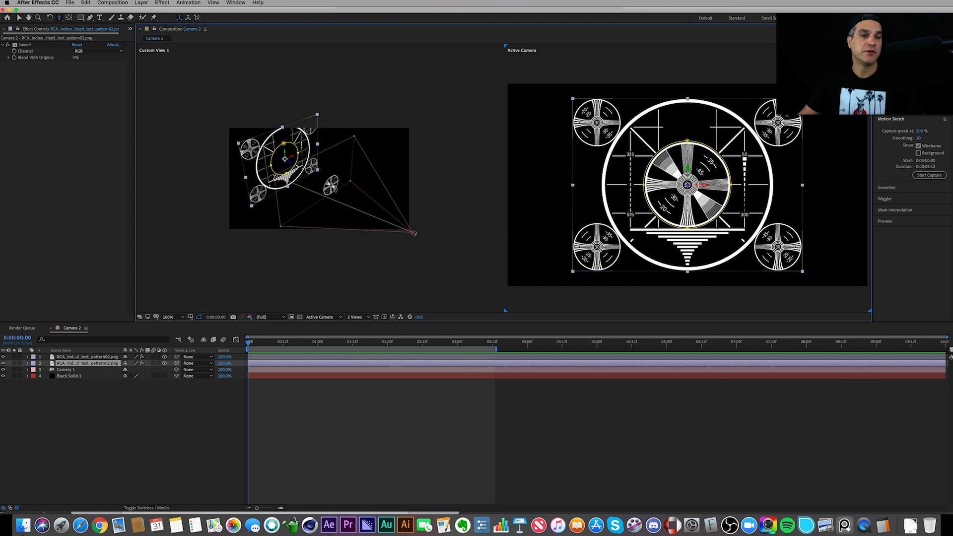
- Reveal the Position of both test pattern layers to check their depth, and return to a single view
{"action": "left_click", "coordinate": [108, 357]}
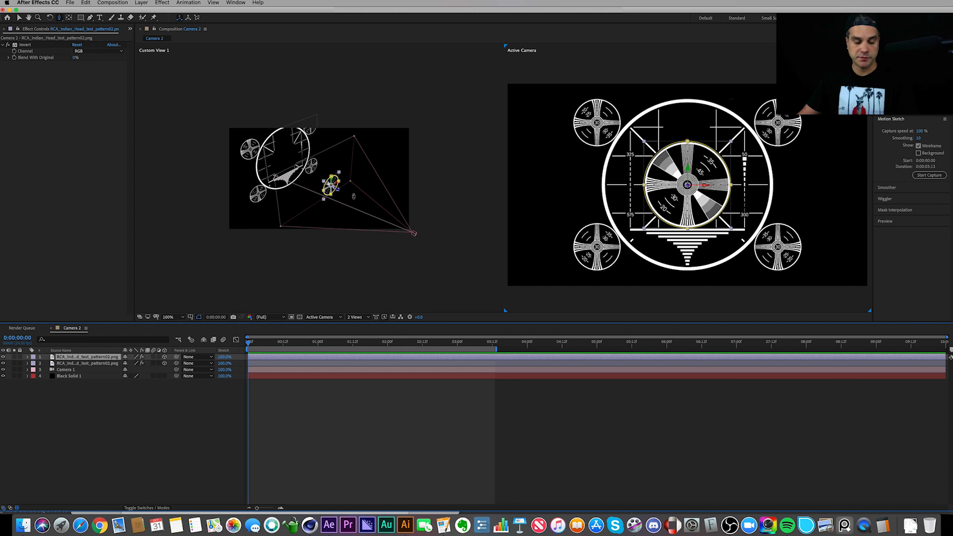
{"action": "key", "text": "p"}
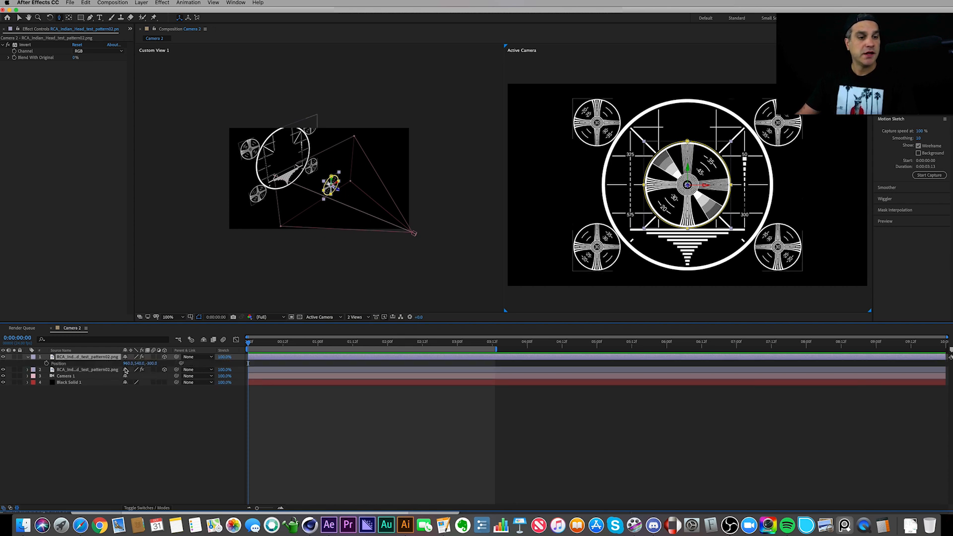
{"action": "left_click", "coordinate": [94, 371]}
{"action": "key", "text": "p"}
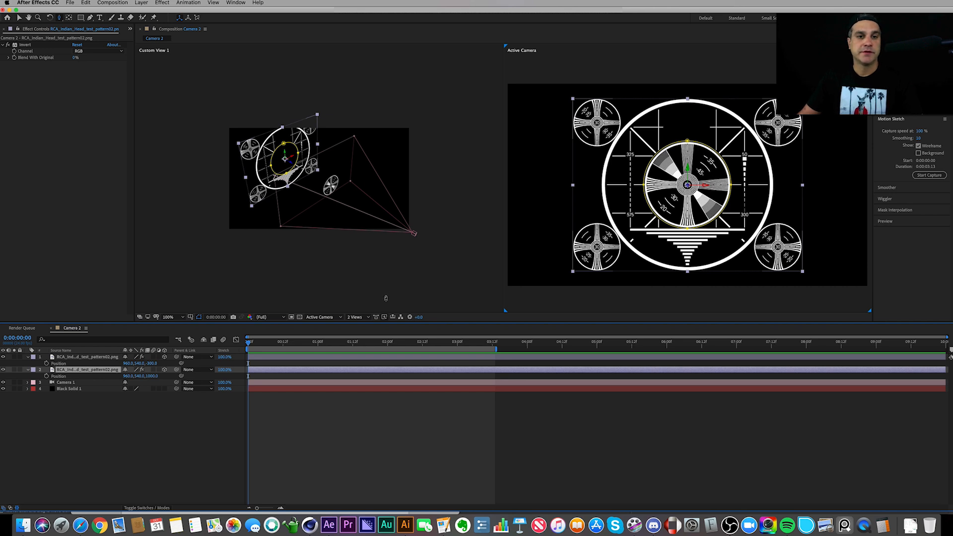
{"action": "left_click", "coordinate": [367, 317]}
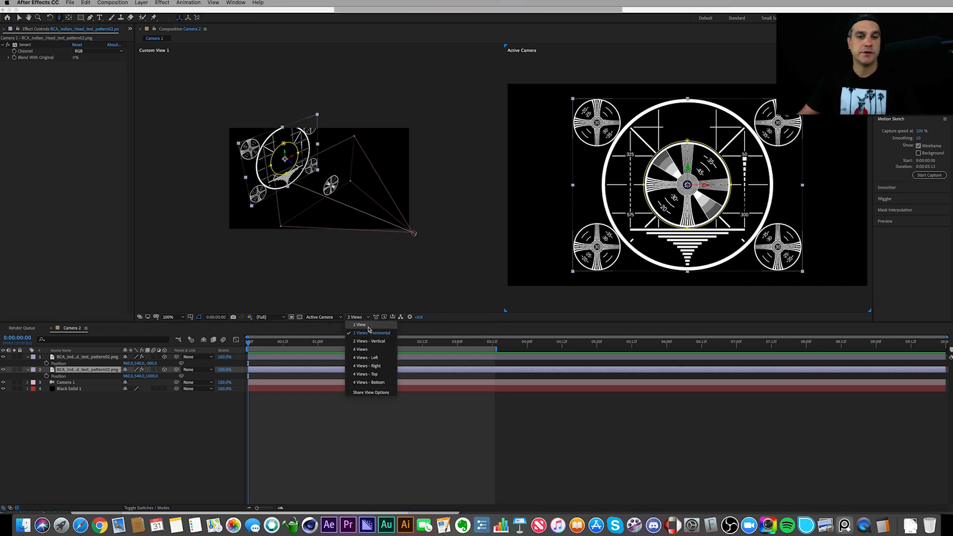
{"action": "left_click", "coordinate": [359, 325]}
- Try moving the camera freely with the camera tool and undo the moves
{"action": "key", "text": "c"}
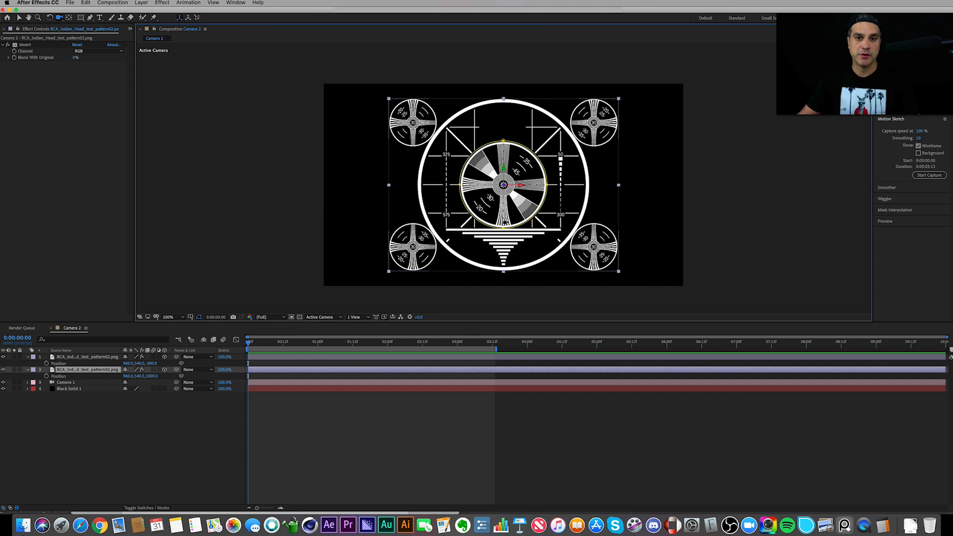
{"action": "left_click_drag", "start_coordinate": [504, 185], "coordinate": [234, 216]}
{"action": "left_click_drag", "start_coordinate": [327, 216], "coordinate": [356, 220]}
{"action": "key", "text": "super+z"}
{"action": "key", "text": "super+z"}
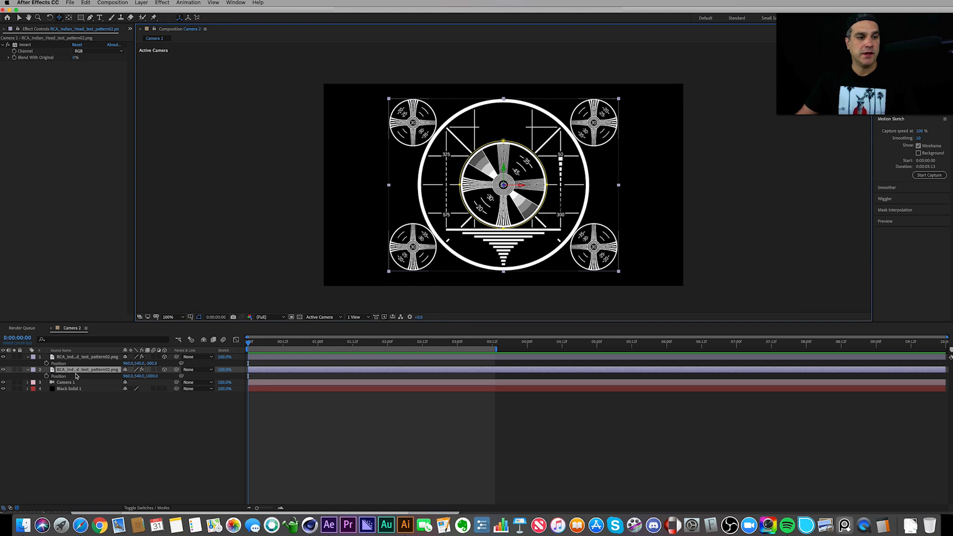
- Move Camera 1 to the top of the layer stack and lock the two test pattern layers and Black Solid 1
{"action": "left_click_drag", "start_coordinate": [73, 385], "coordinate": [82, 354]}
{"action": "left_click", "coordinate": [76, 389]}
{"action": "left_click", "coordinate": [24, 395]}
{"action": "left_click", "coordinate": [27, 376]}
{"action": "left_click", "coordinate": [19, 363]}
{"action": "left_click", "coordinate": [27, 363]}
{"action": "left_click", "coordinate": [68, 358]}
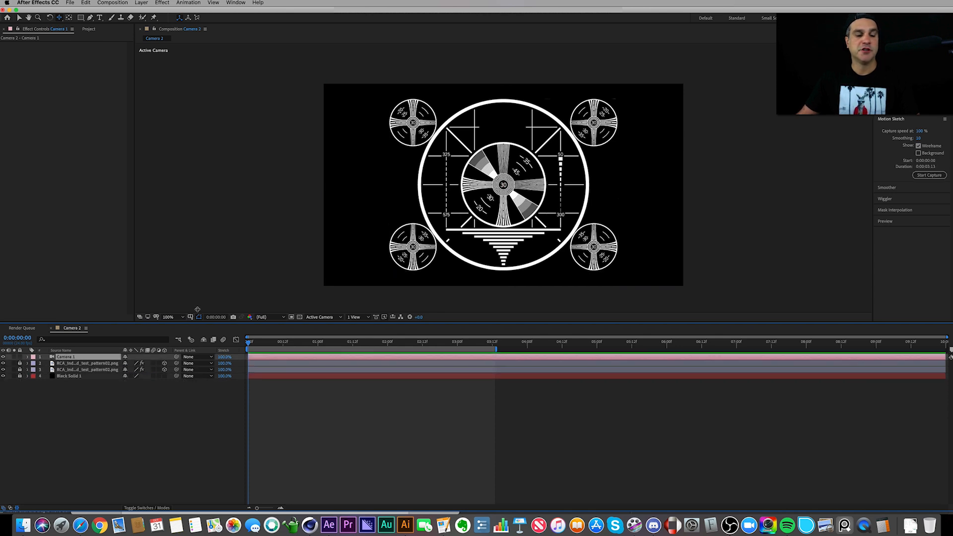
- Create a null object with 3D enabled and parent Camera 1 to it
{"action": "left_click", "coordinate": [143, 2]}
{"action": "mouse_move", "coordinate": [164, 11]}
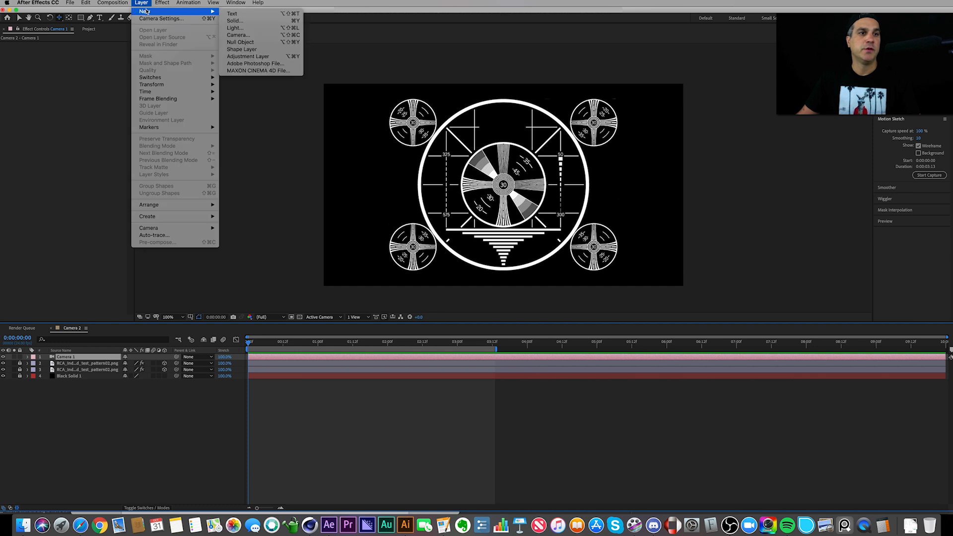
{"action": "left_click", "coordinate": [263, 42]}
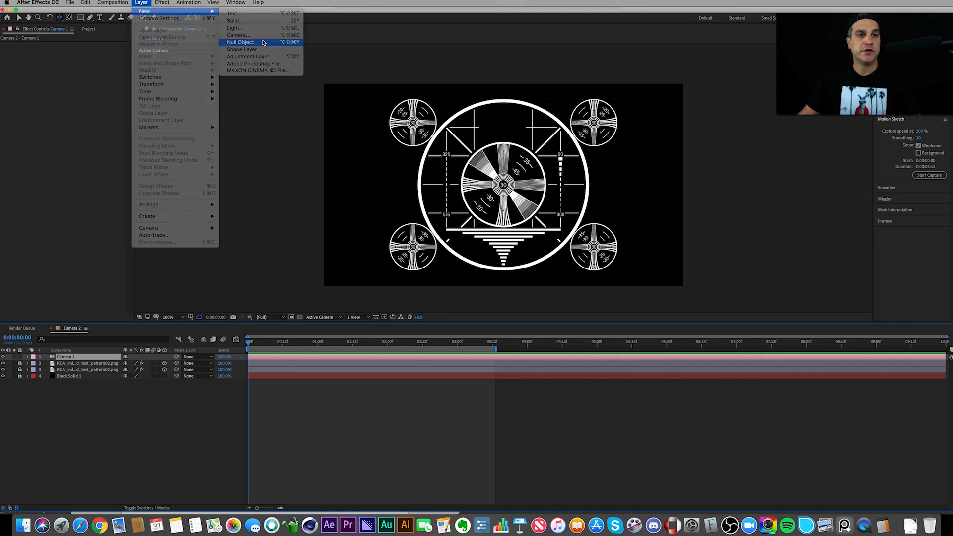
{"action": "left_click", "coordinate": [165, 357]}
{"action": "left_click", "coordinate": [97, 364]}
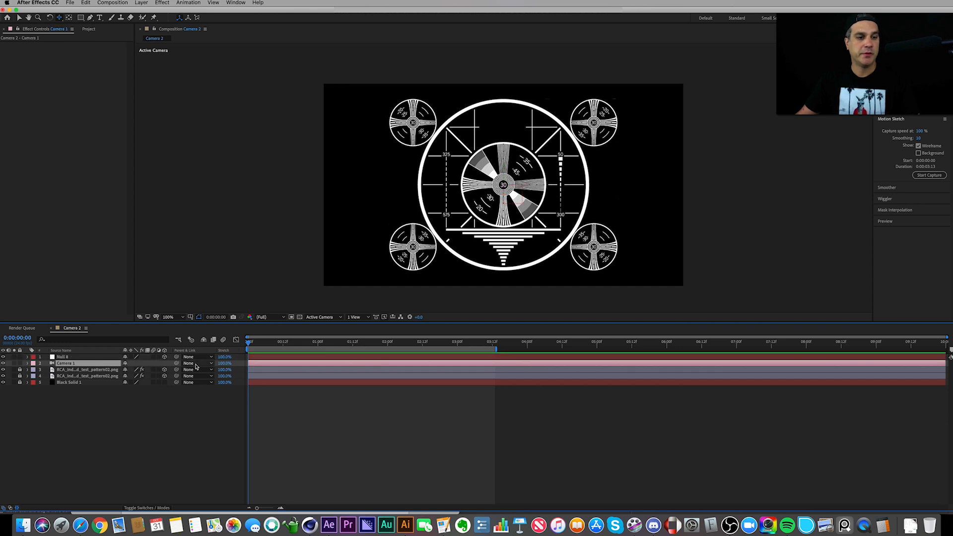
{"action": "left_click_drag", "start_coordinate": [177, 363], "coordinate": [82, 360]}
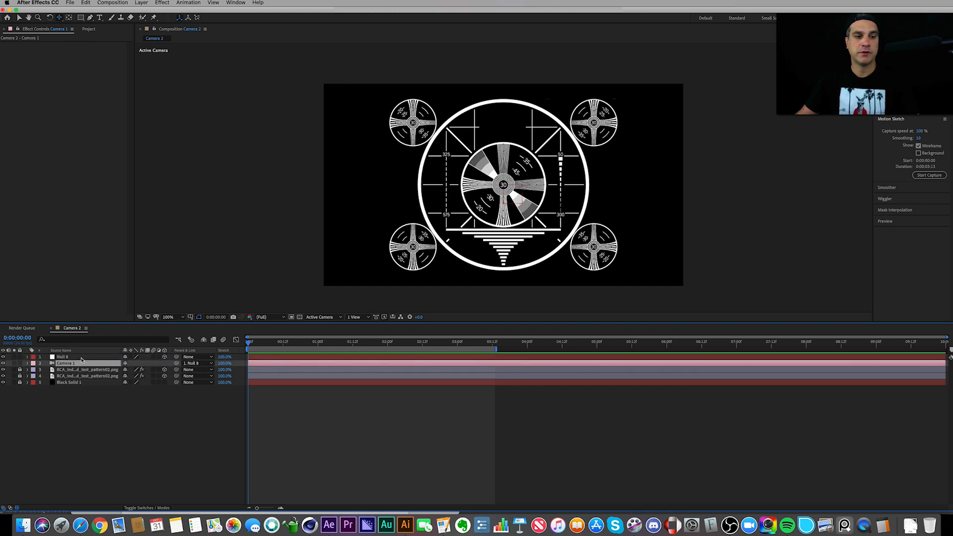
- Set a starting Y Rotation keyframe on the null object at 0:00:00:00
{"action": "left_click", "coordinate": [82, 358]}
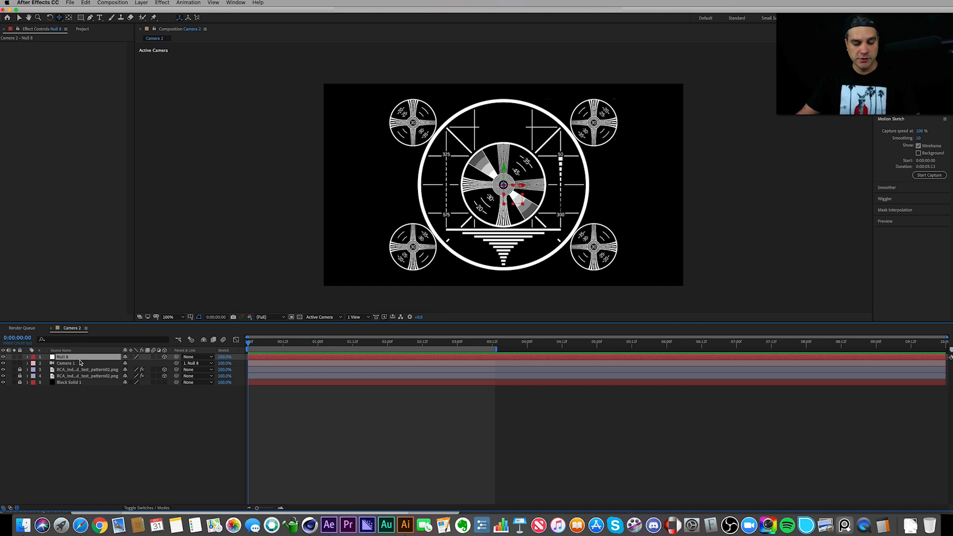
{"action": "key", "text": "r"}
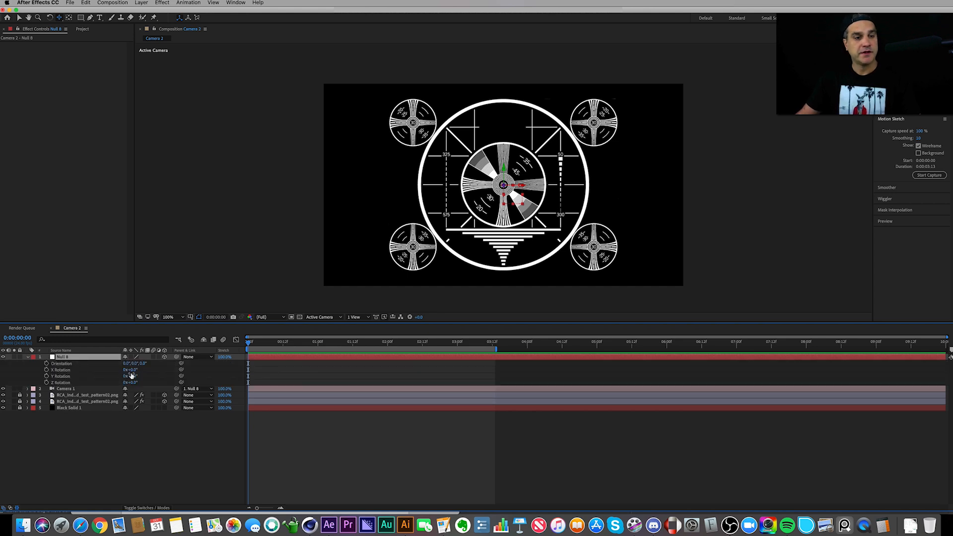
{"action": "left_click", "coordinate": [46, 376]}
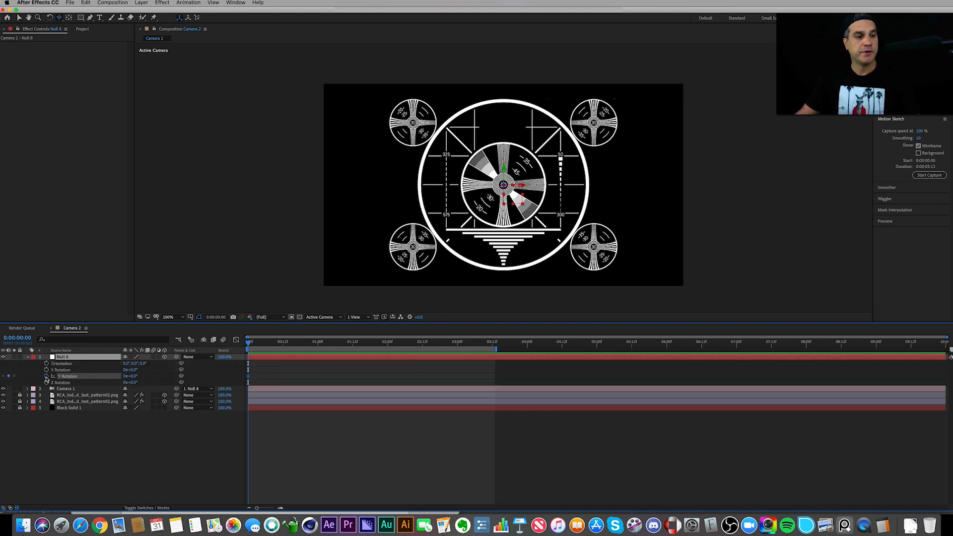
- Set the null object's Y Rotation to 1 full revolution at 0:00:03:00
{"action": "left_click", "coordinate": [491, 346]}
{"action": "left_click", "coordinate": [457, 346]}
{"action": "left_click_drag", "start_coordinate": [946, 338], "coordinate": [599, 371]}
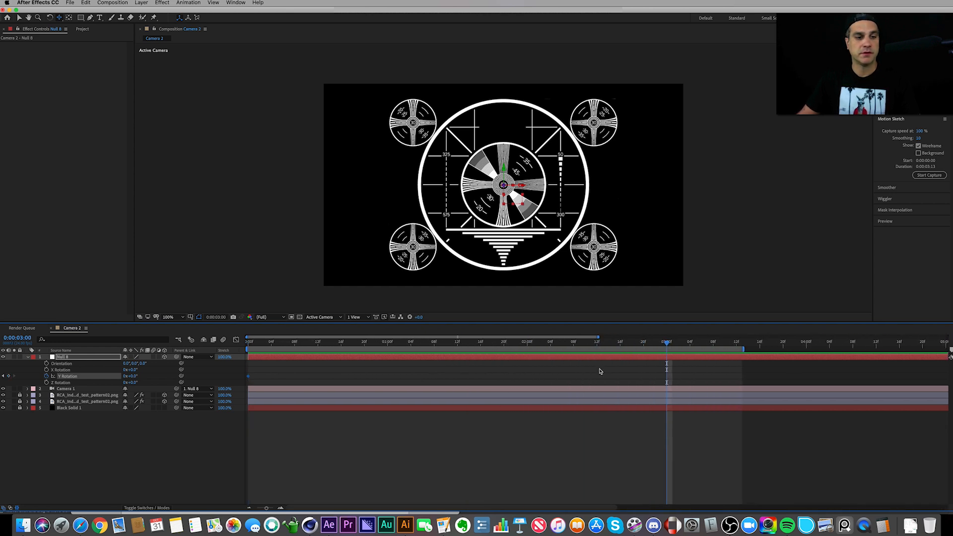
{"action": "left_click", "coordinate": [125, 376]}
{"action": "type", "text": "1"}
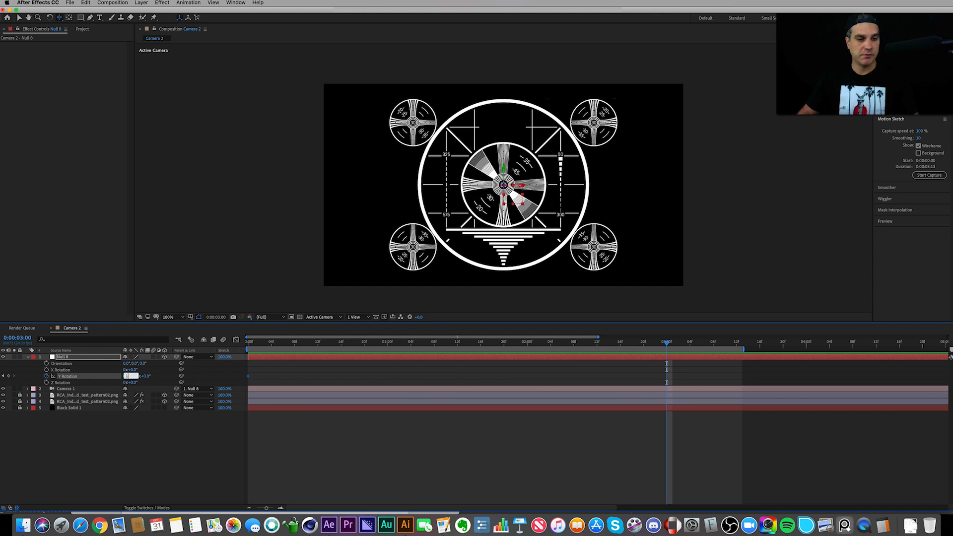
{"action": "key", "text": "Return"}
- Preview the camera orbit driven by the null object's Y Rotation
{"action": "key", "text": "space"}
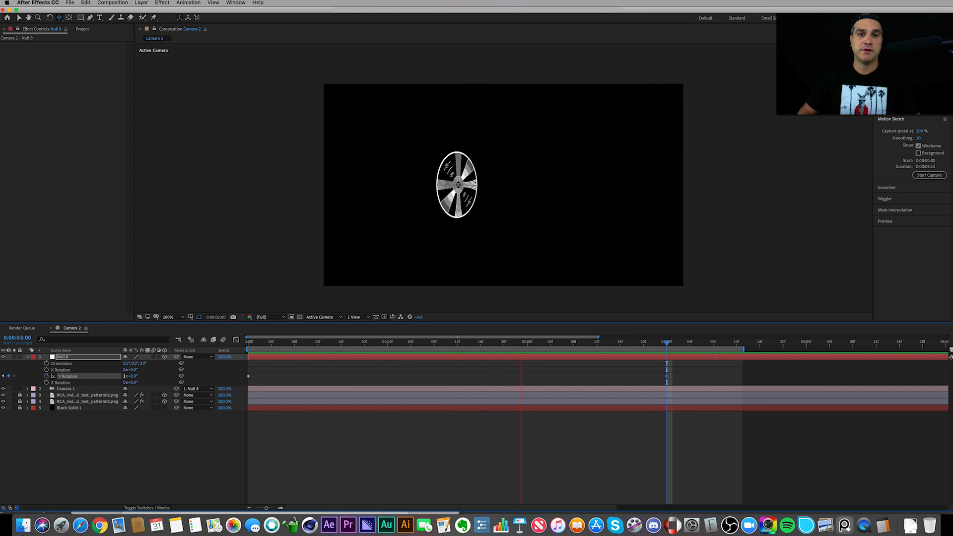
{"action": "key", "text": "space"}
{"action": "left_click_drag", "start_coordinate": [598, 337], "coordinate": [703, 338]}
{"action": "left_click_drag", "start_coordinate": [572, 344], "coordinate": [570, 367]}
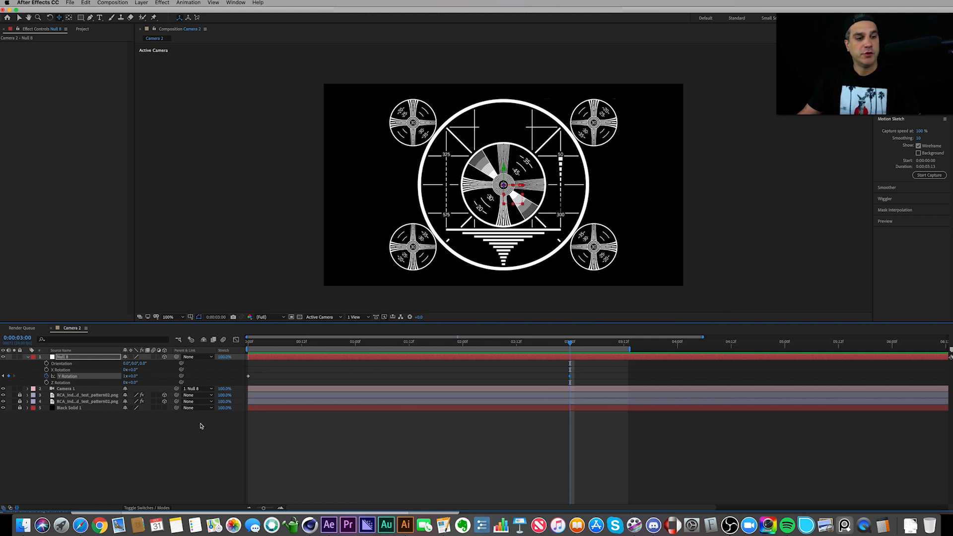
- Unlock and duplicate the center wheel layer, and hide the original test pattern layers beneath the copy
{"action": "left_click", "coordinate": [24, 395]}
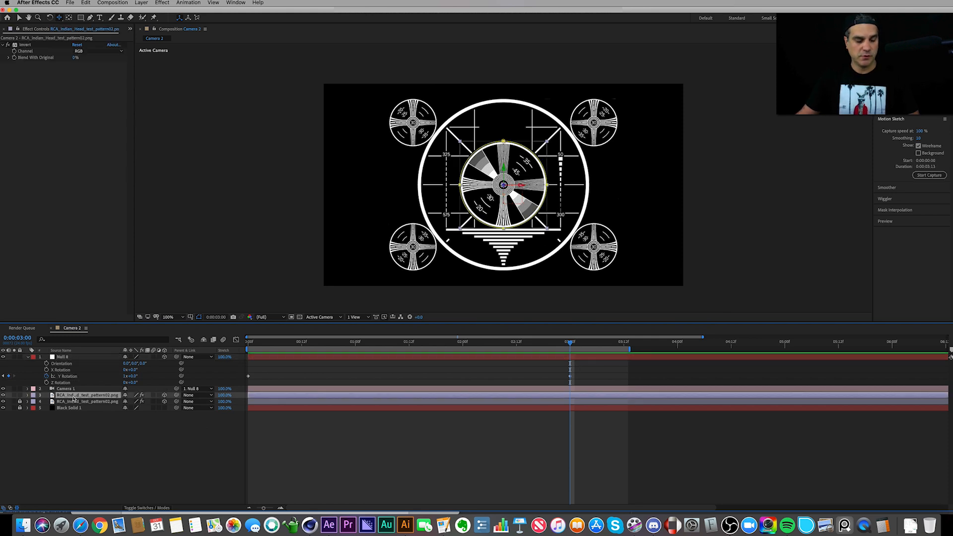
{"action": "key", "text": "super+d"}
{"action": "left_click", "coordinate": [6, 407]}
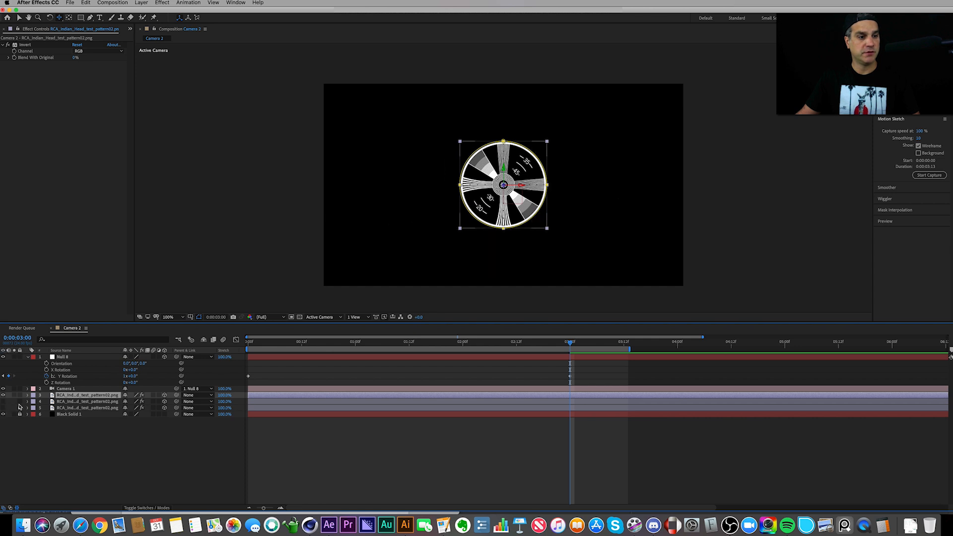
- Delete Mask 1 from the duplicated center wheel layer
{"action": "key", "text": "m"}
{"action": "left_click", "coordinate": [66, 406]}
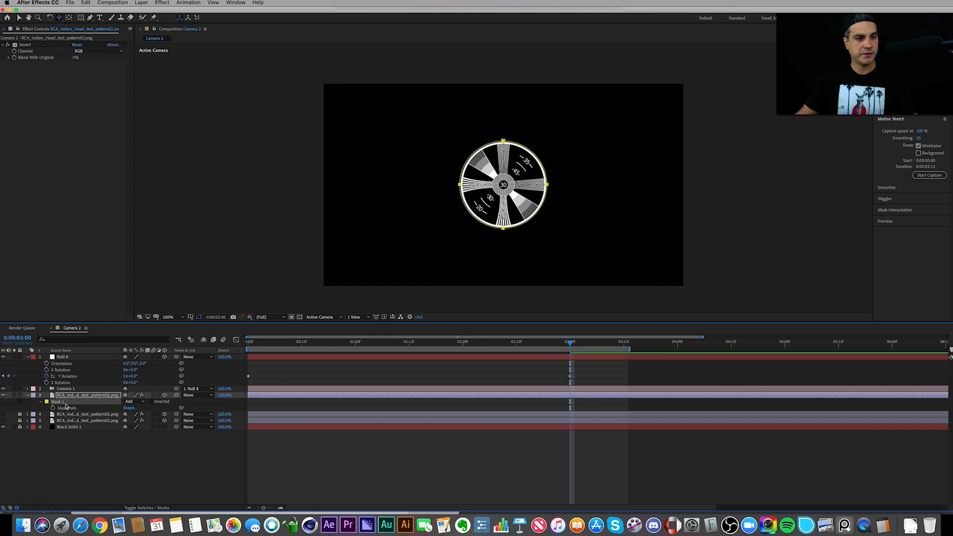
{"action": "key", "text": "Delete"}
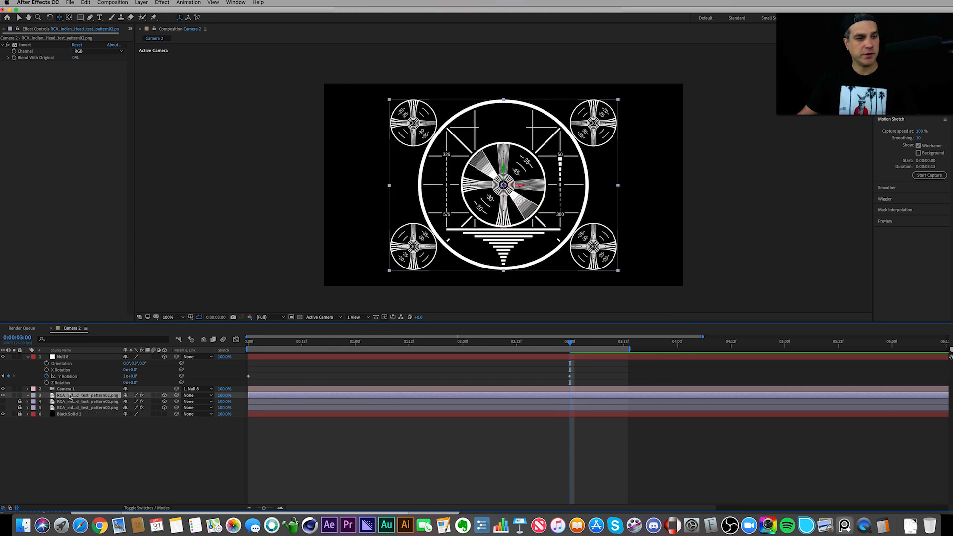
- Set the duplicated full test pattern layer's Z Position to 0
{"action": "key", "text": "p"}
{"action": "left_click", "coordinate": [152, 402]}
{"action": "key", "text": "Return"}
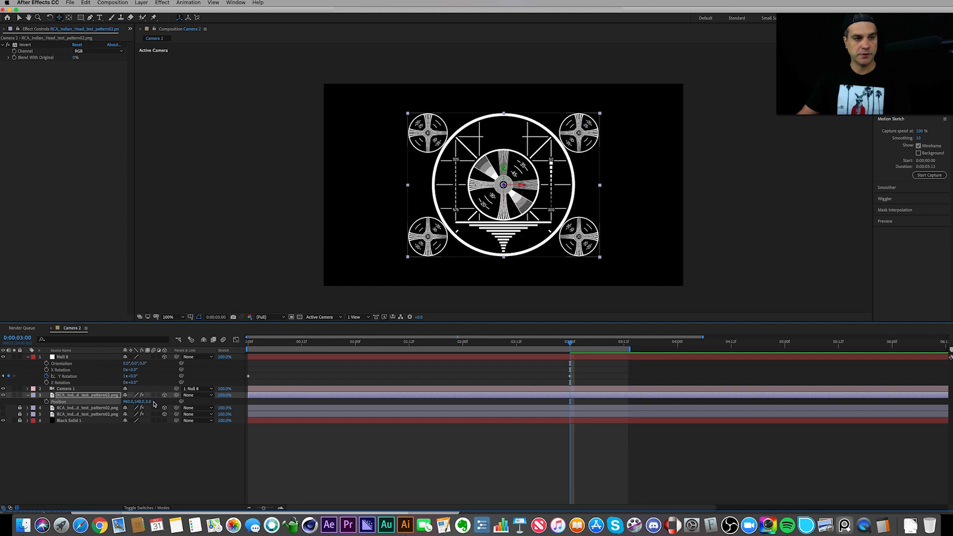
- Compare the null object's Position with the test pattern layer's and preview the camera orbit
{"action": "left_click", "coordinate": [65, 356]}
{"action": "key", "text": "p"}
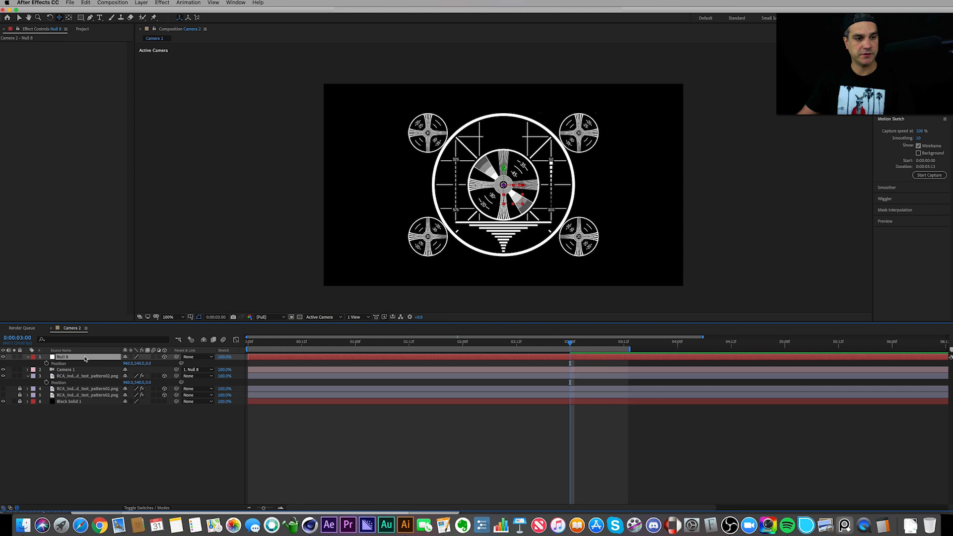
{"action": "key", "text": "space"}
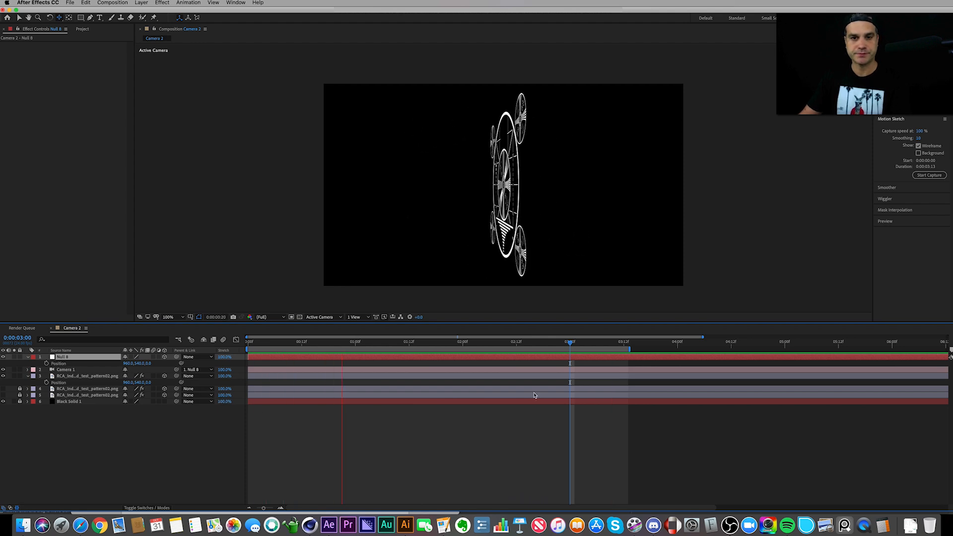
- Return to the start of the composition and remove the null object's Y Rotation keyframes
{"action": "key", "text": "u"}
{"action": "left_click_drag", "start_coordinate": [569, 344], "coordinate": [248, 351]}
{"action": "left_click", "coordinate": [46, 363]}
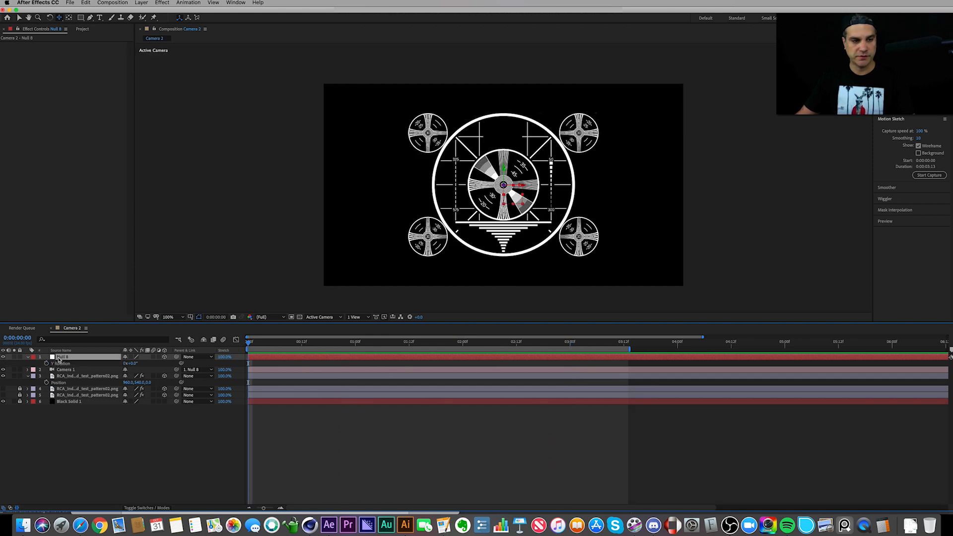
- Keyframe the null object's Z Rotation from 0 at the start to 1 full revolution at 0:00:03:00 and preview it
{"action": "key", "text": "r"}
{"action": "left_click", "coordinate": [46, 383]}
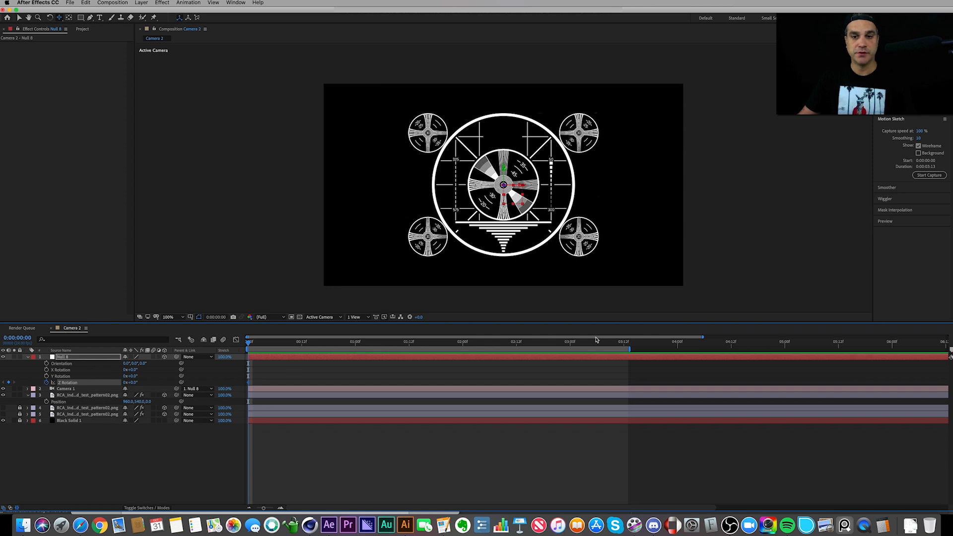
{"action": "left_click", "coordinate": [125, 382]}
{"action": "type", "text": "1"}
{"action": "key", "text": "Return"}
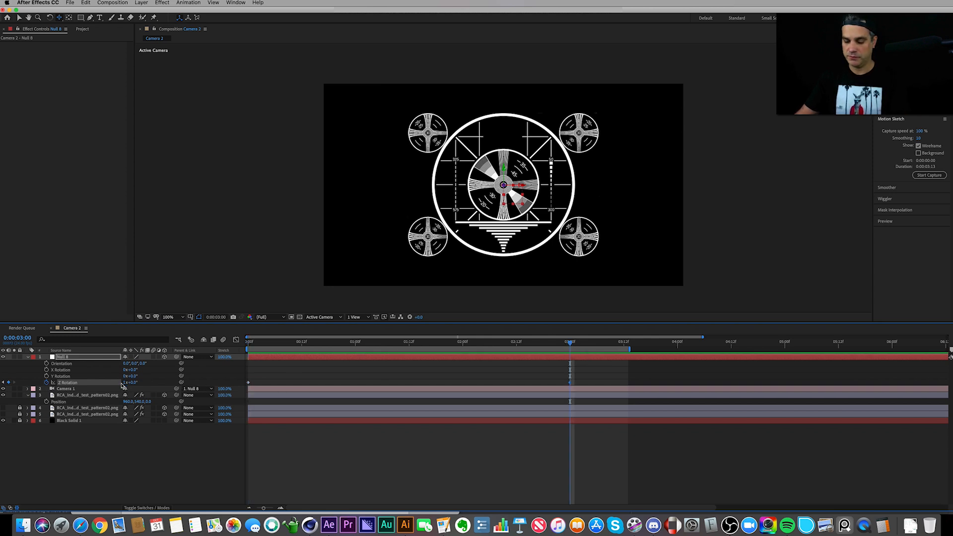
{"action": "key", "text": "space"}
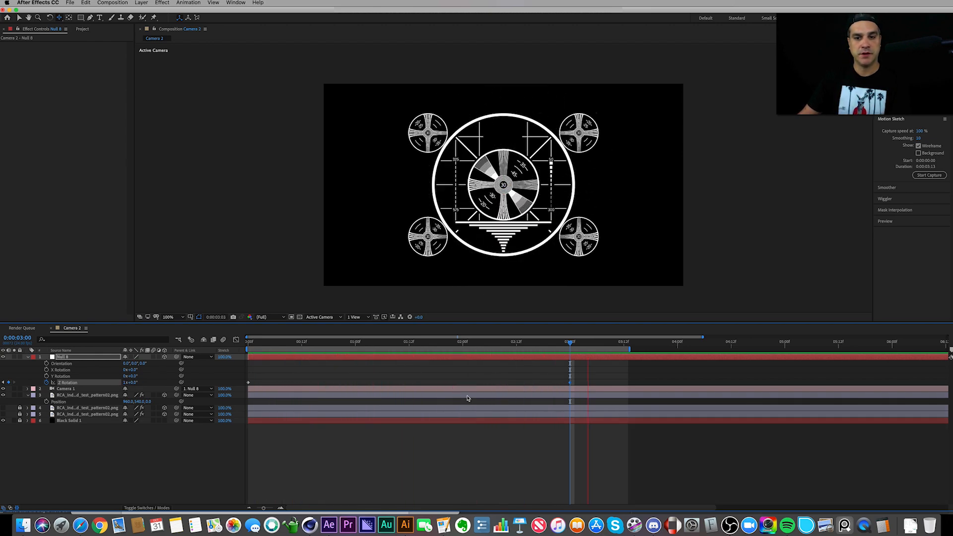
- Replace the null object's Z Rotation animation with Y Rotation keyframes from 0 at the start to 1 full revolution at 0:00:03:00
{"action": "left_click_drag", "start_coordinate": [570, 344], "coordinate": [223, 377]}
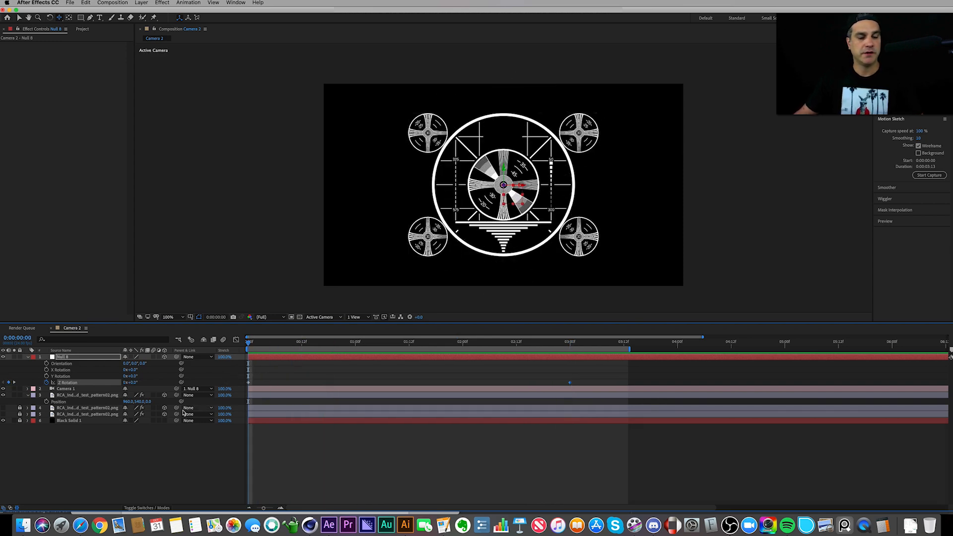
{"action": "left_click", "coordinate": [46, 382]}
{"action": "left_click", "coordinate": [46, 376]}
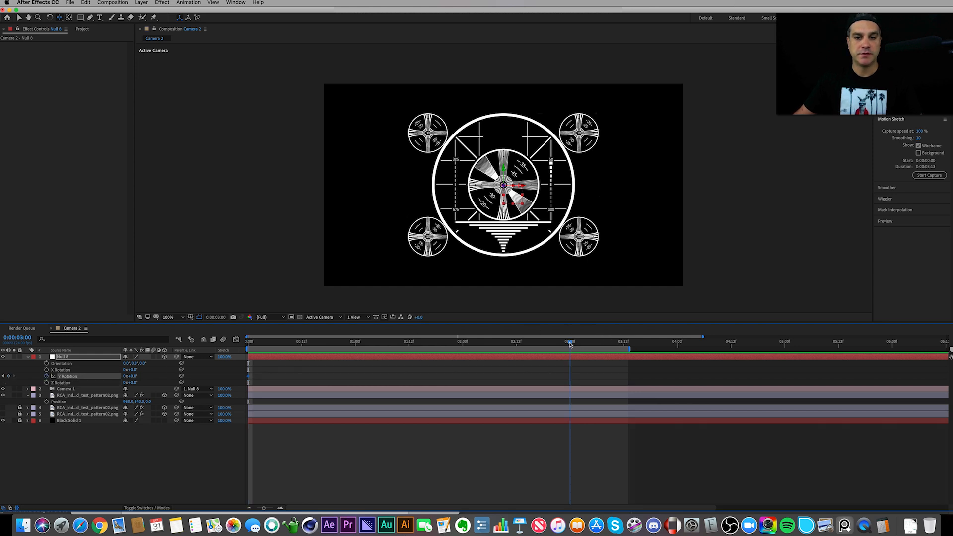
{"action": "left_click", "coordinate": [124, 376]}
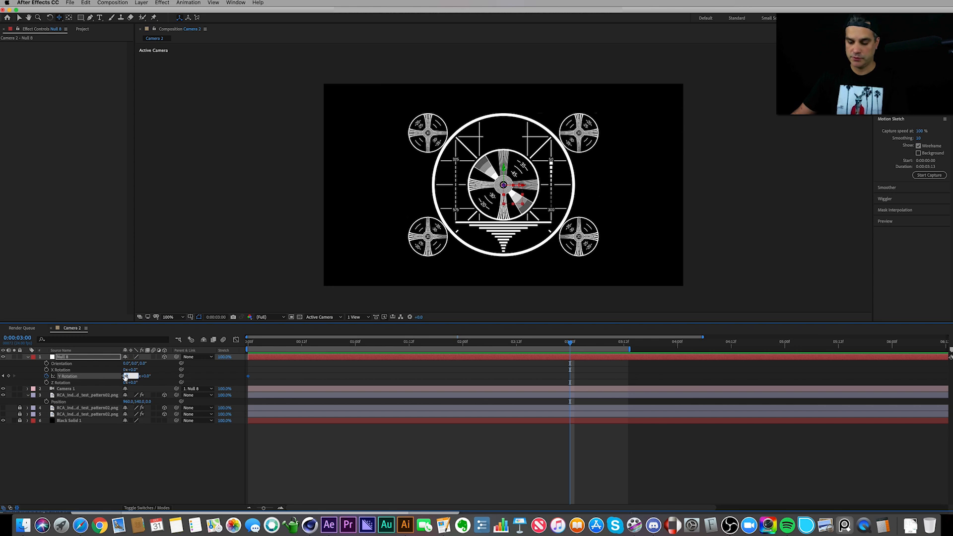
{"action": "type", "text": "1"}
{"action": "key", "text": "Return"}
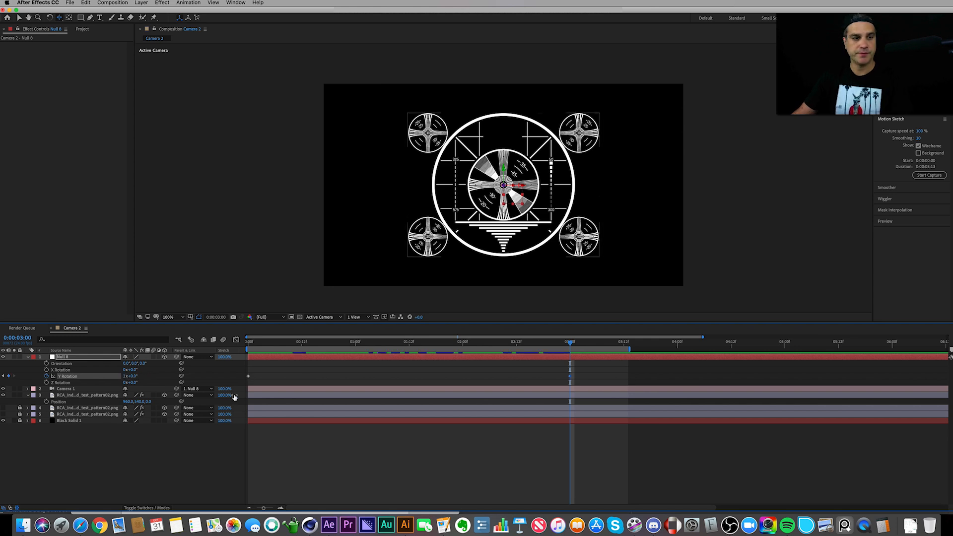
- Keyframe Camera 1's own Z Rotation from 0 at the start to 1 full revolution at 0:00:03:00 and scrub through the combined motion
{"action": "left_click", "coordinate": [73, 391]}
{"action": "left_click_drag", "start_coordinate": [297, 344], "coordinate": [568, 354]}
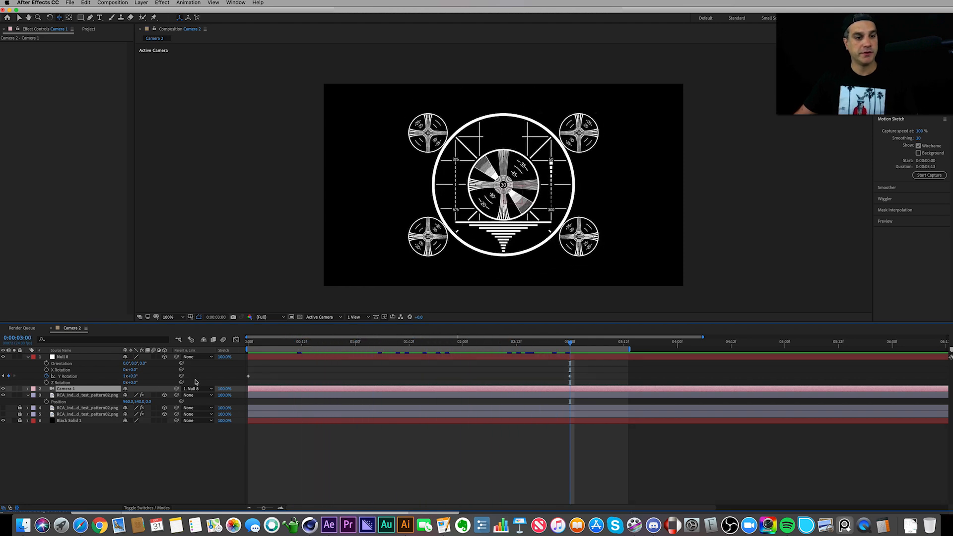
{"action": "key", "text": "r"}
{"action": "left_click", "coordinate": [47, 414]}
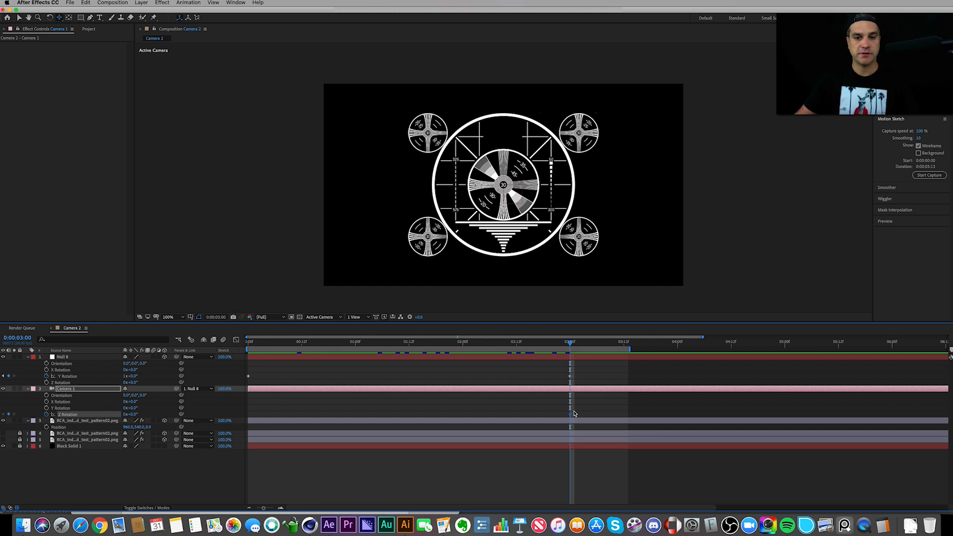
{"action": "left_click_drag", "start_coordinate": [561, 415], "coordinate": [249, 414]}
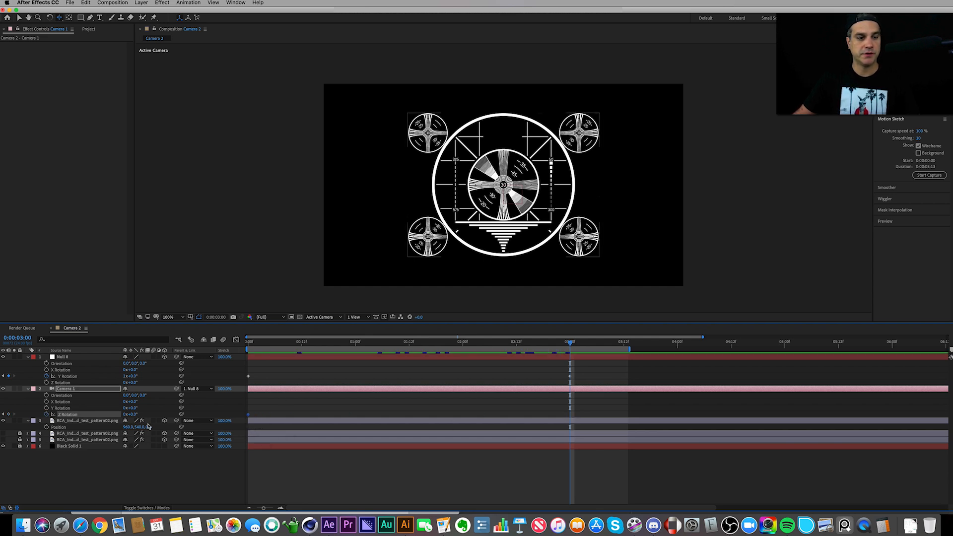
{"action": "left_click", "coordinate": [125, 414]}
{"action": "type", "text": "1"}
{"action": "key", "text": "Return"}
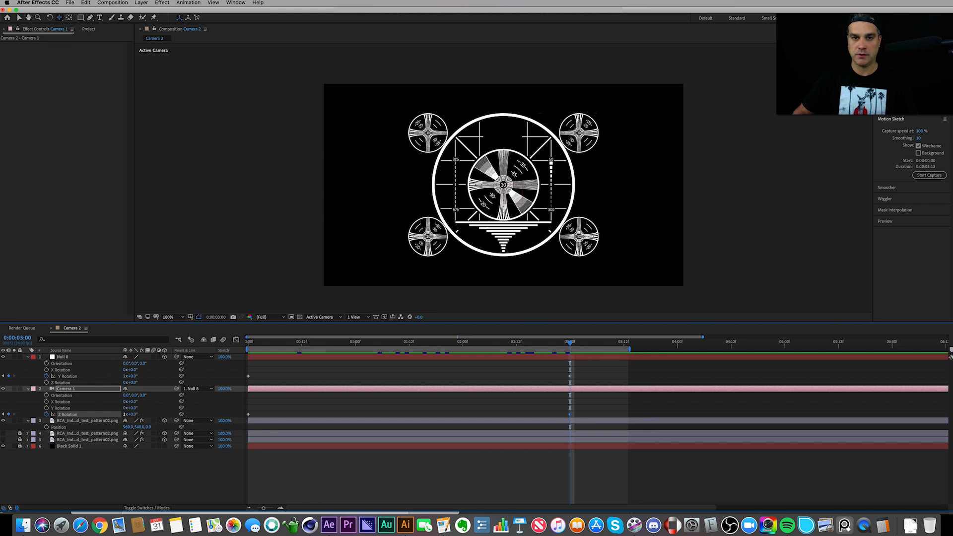
{"action": "left_click_drag", "start_coordinate": [262, 346], "coordinate": [560, 376]}
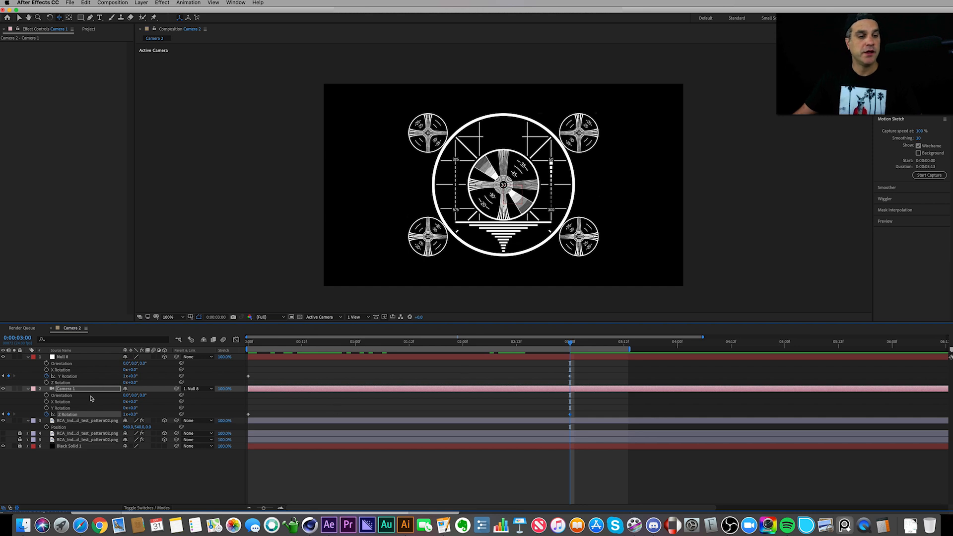
- Remove Camera 1's Z Rotation keyframes and leave the rotation at 0
{"action": "left_click", "coordinate": [46, 415]}
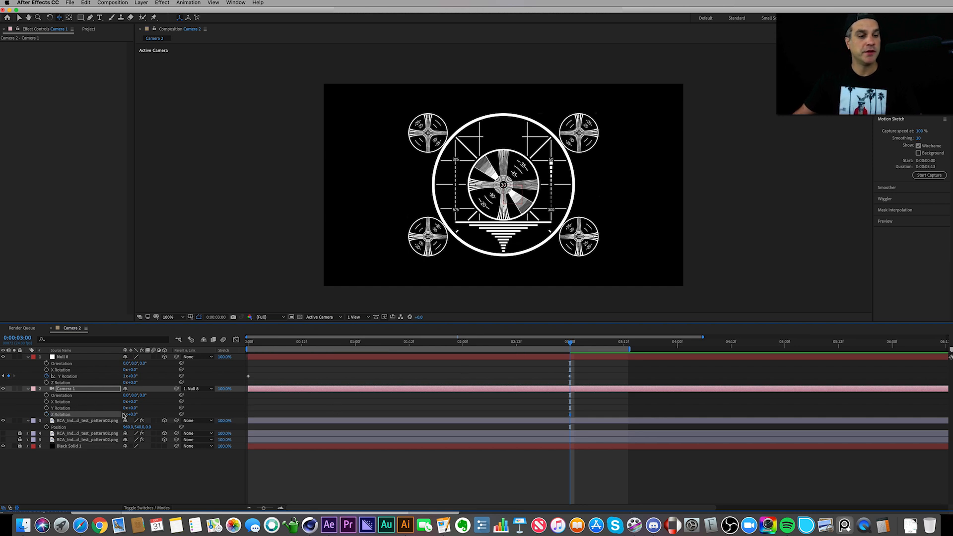
{"action": "left_click", "coordinate": [124, 416]}
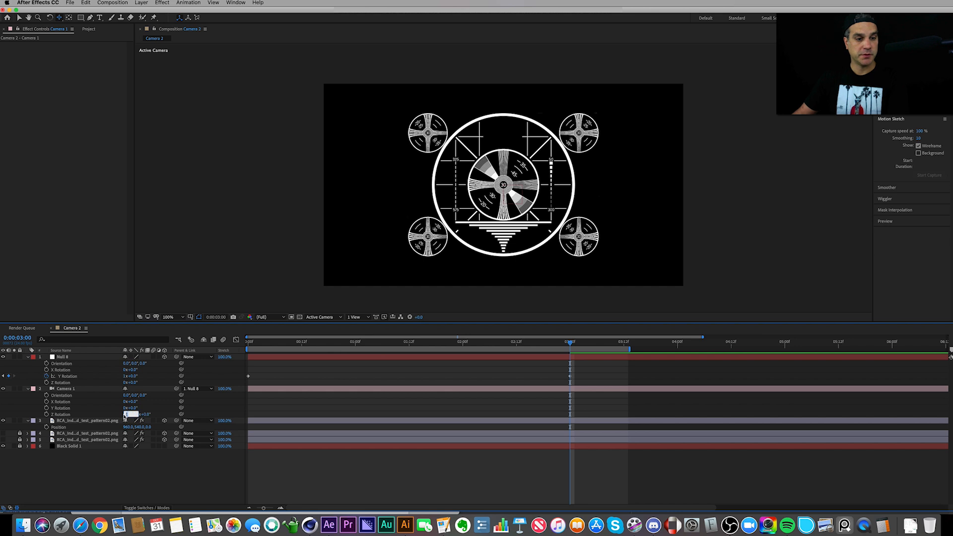
{"action": "left_click", "coordinate": [124, 416]}
- Delete the null object and collapse Camera 1's properties
{"action": "left_click", "coordinate": [70, 358]}
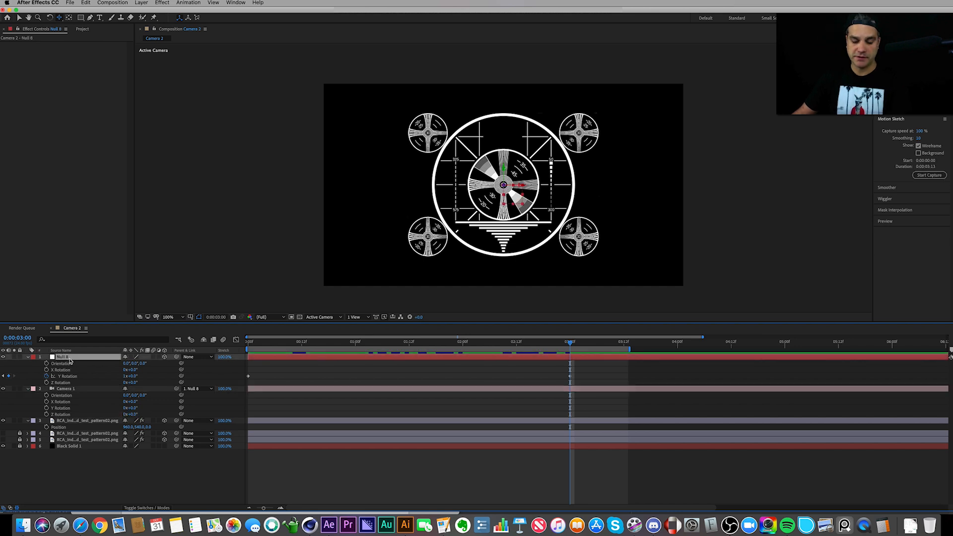
{"action": "key", "text": "Delete"}
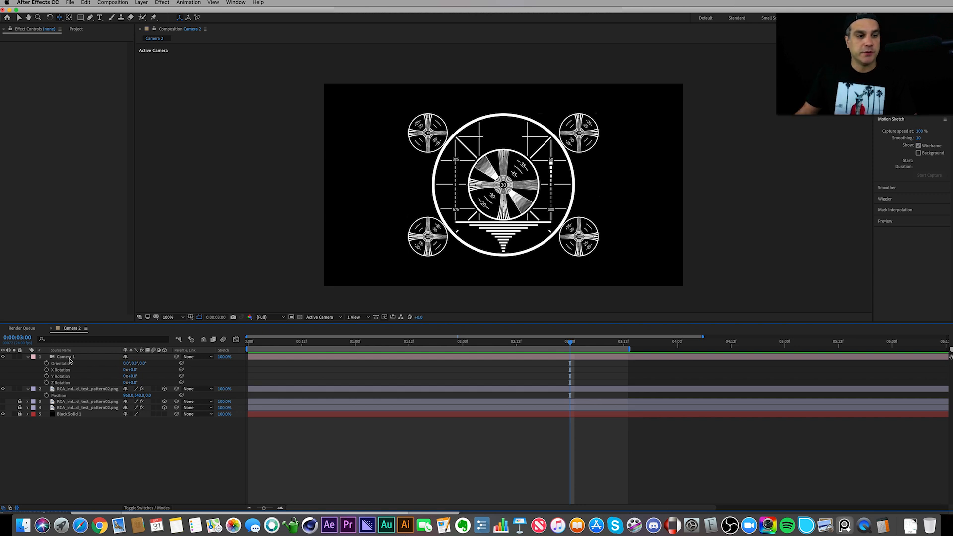
{"action": "left_click", "coordinate": [70, 360]}
{"action": "left_click", "coordinate": [28, 357]}
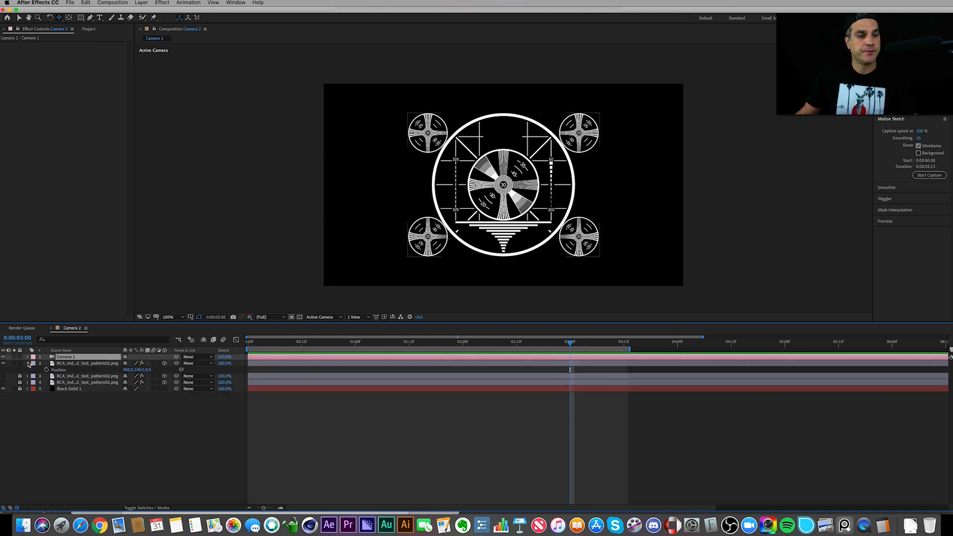
- Collapse and hide the duplicated full test pattern layer, and show the two original test pattern layers
{"action": "left_click", "coordinate": [28, 364]}
{"action": "left_click", "coordinate": [3, 363]}
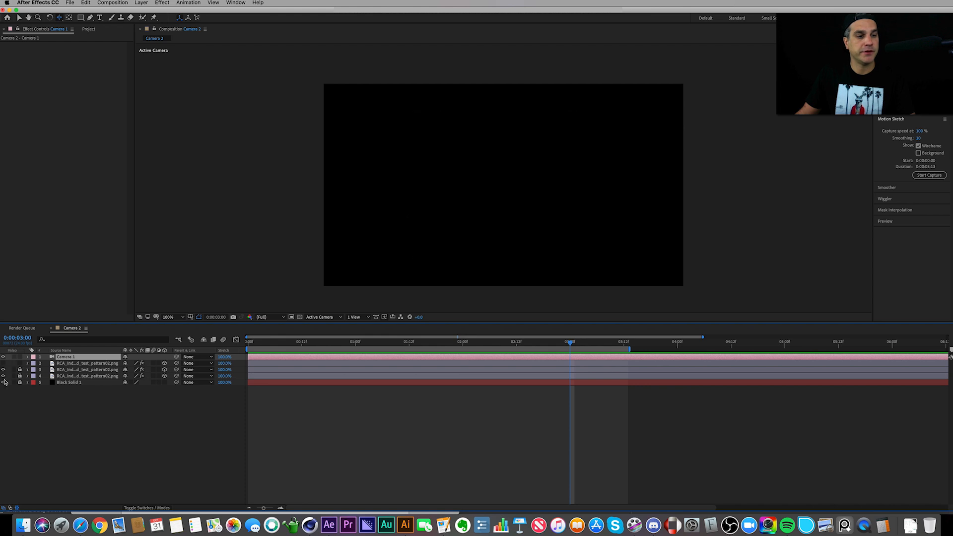
{"action": "left_click", "coordinate": [3, 369]}
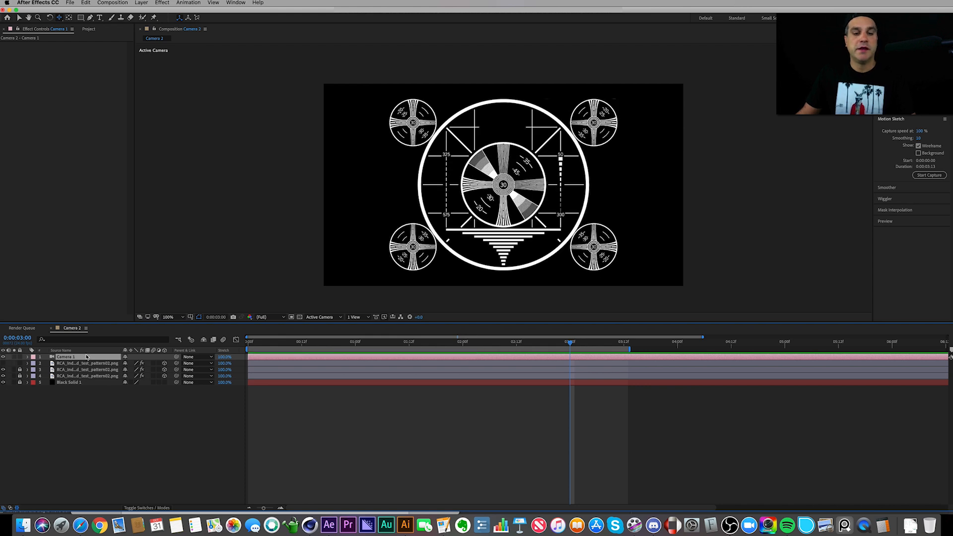
- Switch to Illustrator and copy the spiral path
{"action": "left_click", "coordinate": [406, 525]}
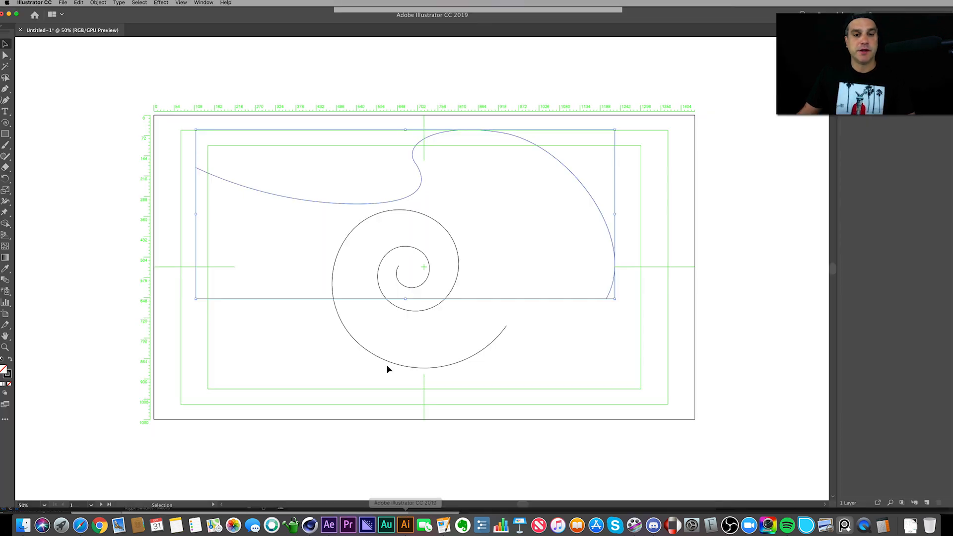
{"action": "left_click", "coordinate": [333, 284]}
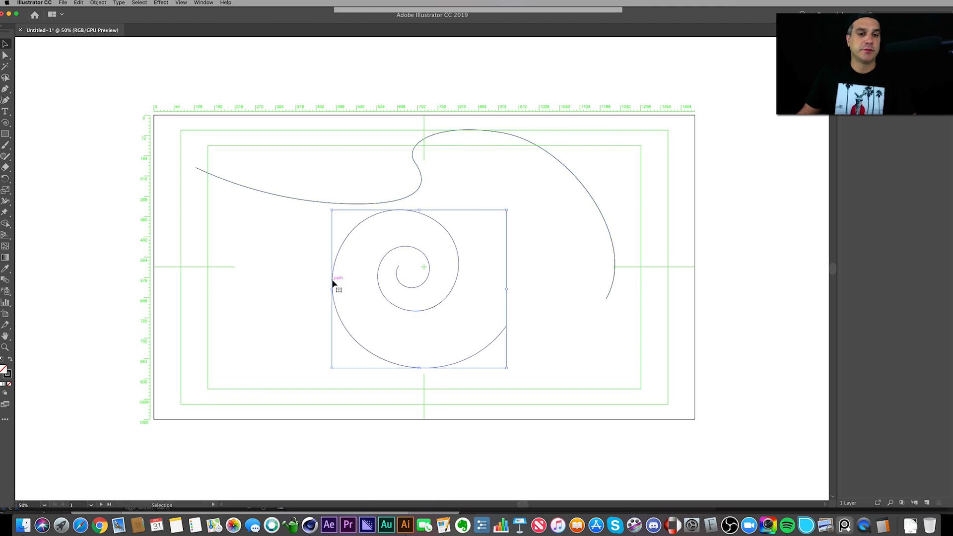
{"action": "left_click", "coordinate": [334, 280]}
{"action": "left_click", "coordinate": [332, 284]}
{"action": "left_click", "coordinate": [79, 3]}
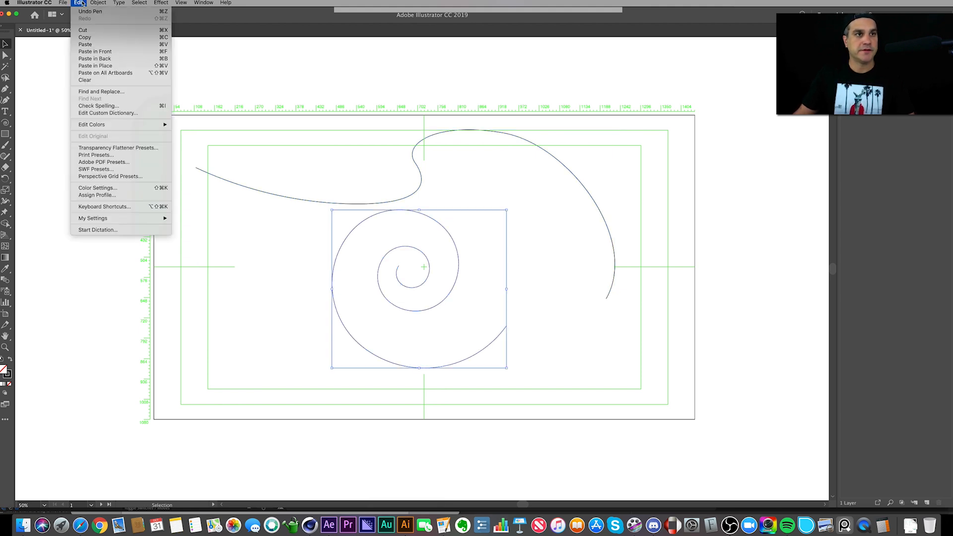
{"action": "left_click", "coordinate": [85, 37]}
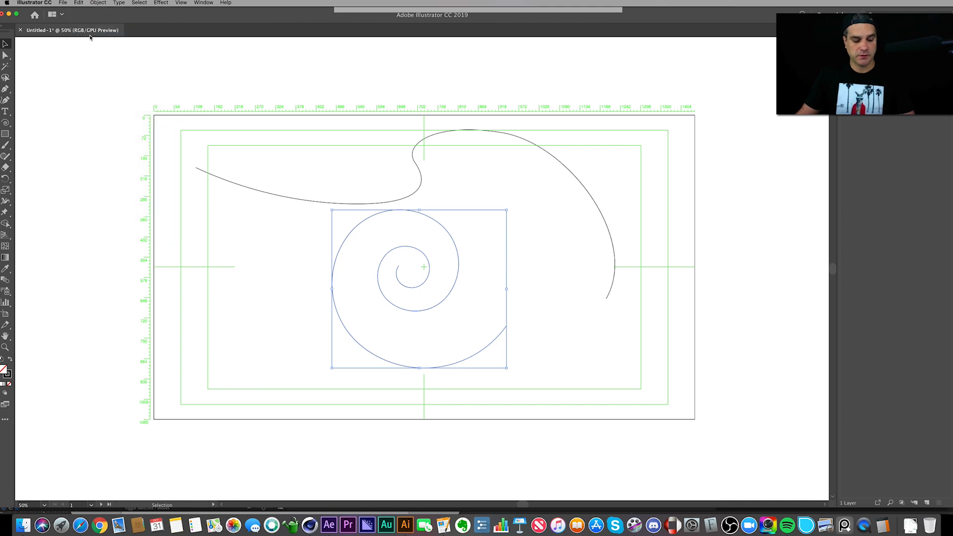
- Switch to After Effects, paste the spiral path into Camera 1's Position, and move the resulting keyframes to start at 0:00:00:00
{"action": "left_click", "coordinate": [329, 524]}
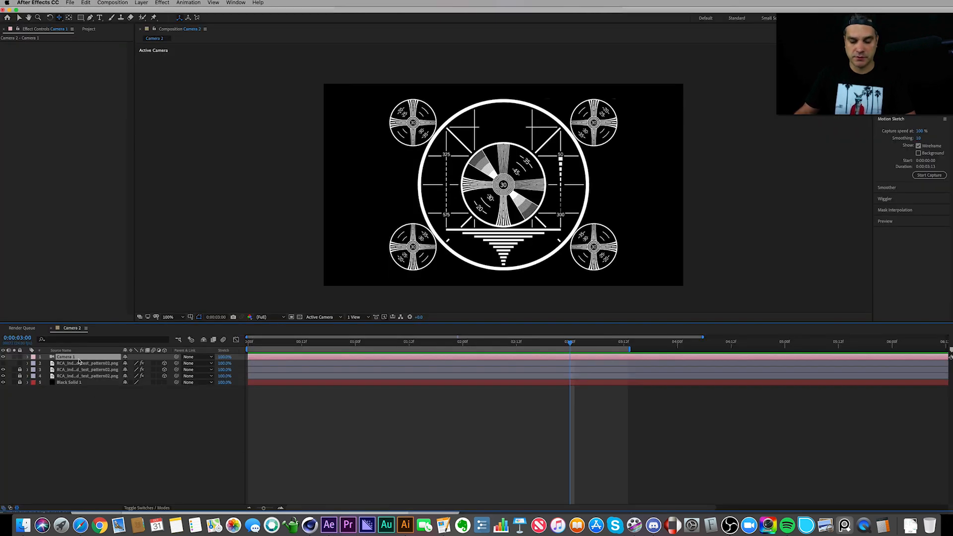
{"action": "key", "text": "p"}
{"action": "left_click", "coordinate": [62, 364]}
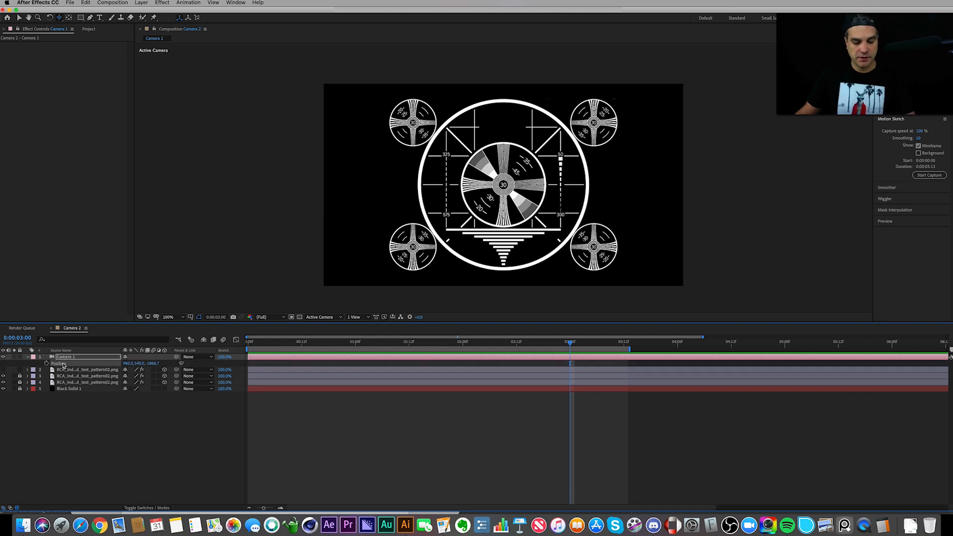
{"action": "left_click", "coordinate": [85, 3]}
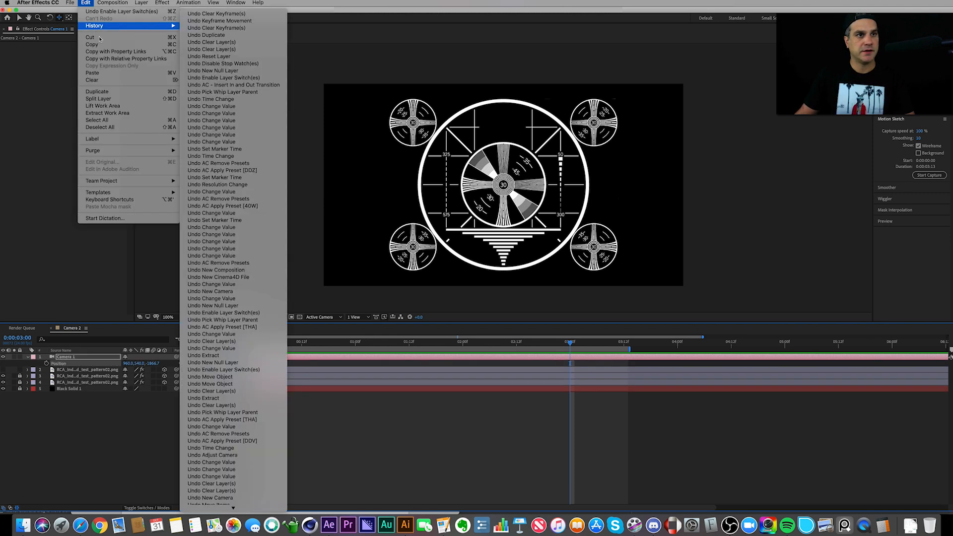
{"action": "left_click", "coordinate": [106, 73]}
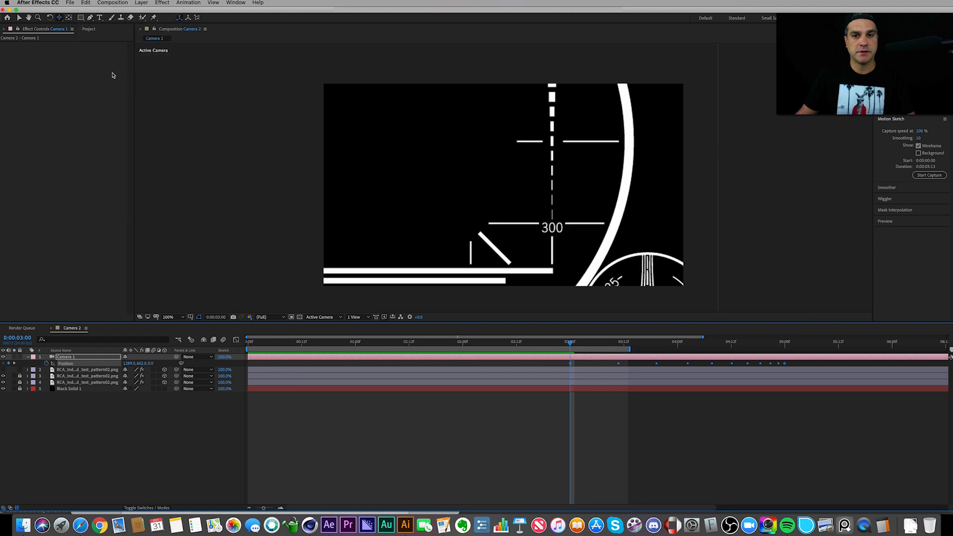
{"action": "left_click_drag", "start_coordinate": [570, 362], "coordinate": [259, 380]}
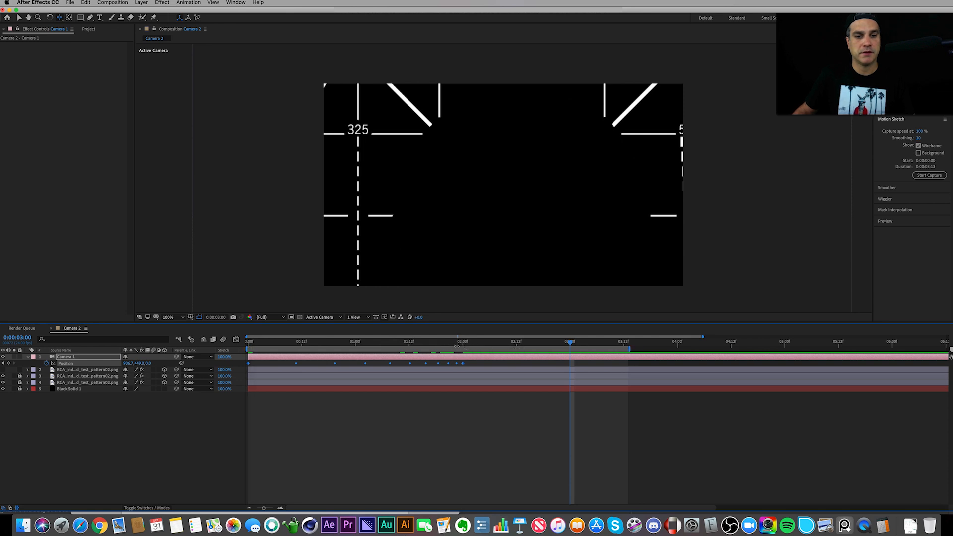
- At 0:00:02:00, set the Z Position of all selected Camera 1 keyframes to about -2033
{"action": "left_click", "coordinate": [463, 346]}
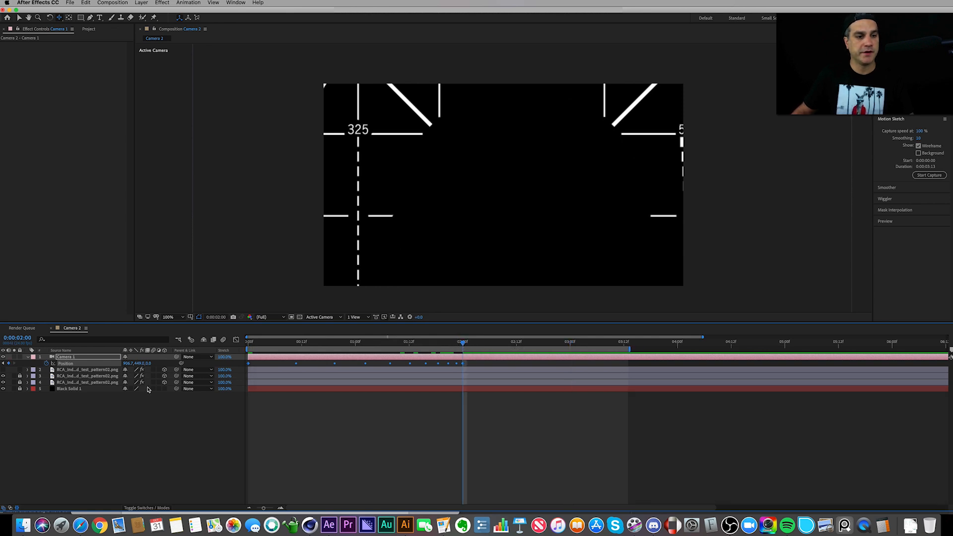
{"action": "left_click_drag", "start_coordinate": [151, 366], "coordinate": [106, 415]}
{"action": "left_click_drag", "start_coordinate": [156, 366], "coordinate": [232, 370]}
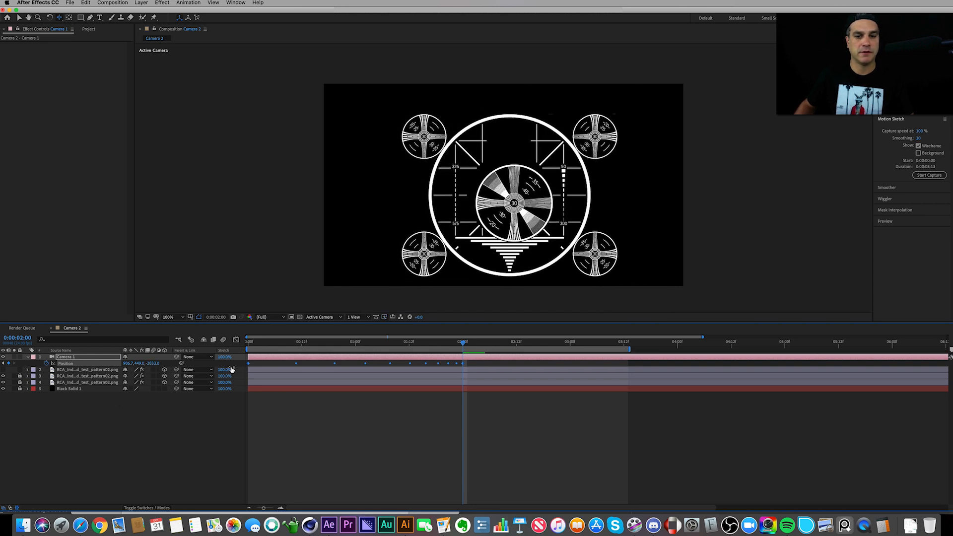
- Deselect the Position keyframes and preview the camera's spiral movement from the start of the composition
{"action": "left_click", "coordinate": [470, 364]}
{"action": "left_click_drag", "start_coordinate": [463, 342], "coordinate": [244, 349]}
{"action": "key", "text": "space"}
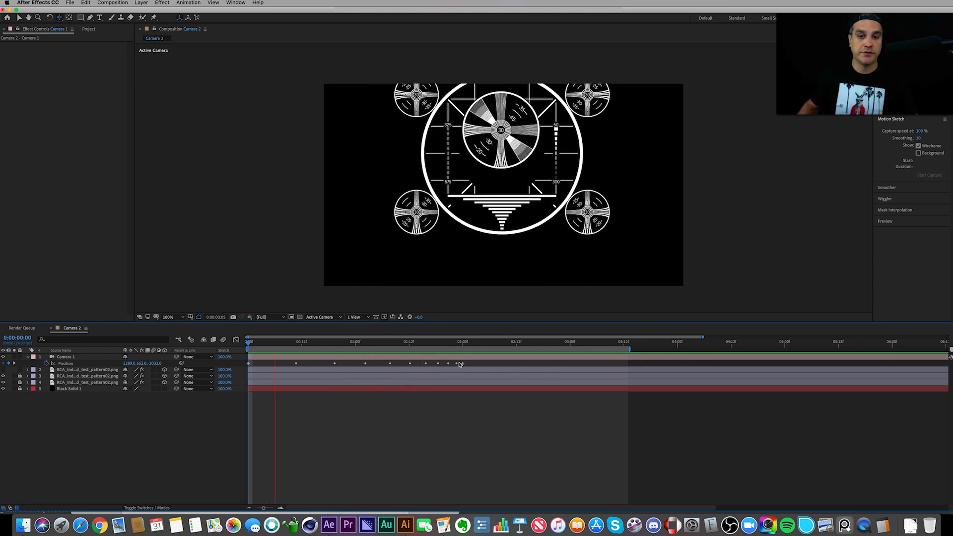
- Stretch Camera 1's spiral Position keyframes so the last one falls at 0:00:03:00, and go to that time
{"action": "left_click_drag", "start_coordinate": [463, 364], "coordinate": [570, 365]}
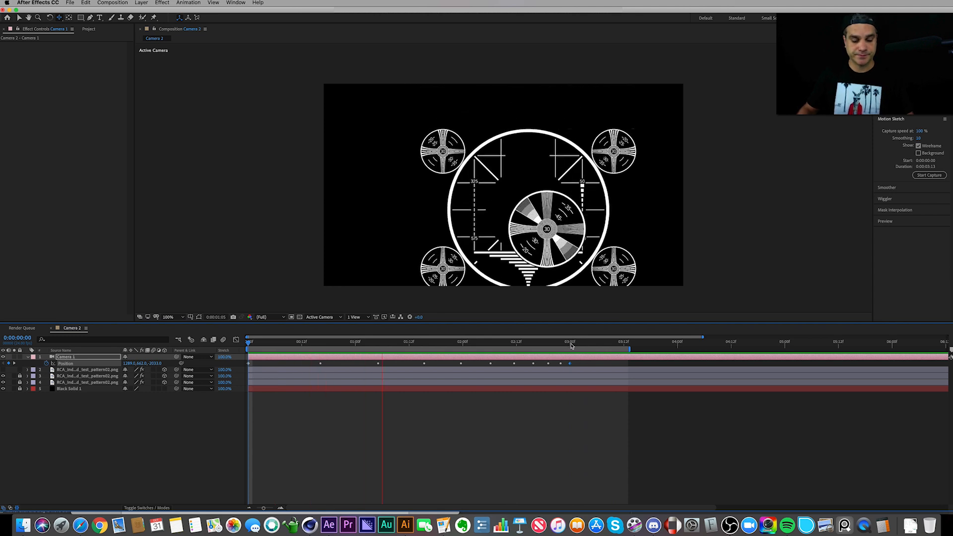
{"action": "left_click", "coordinate": [571, 346]}
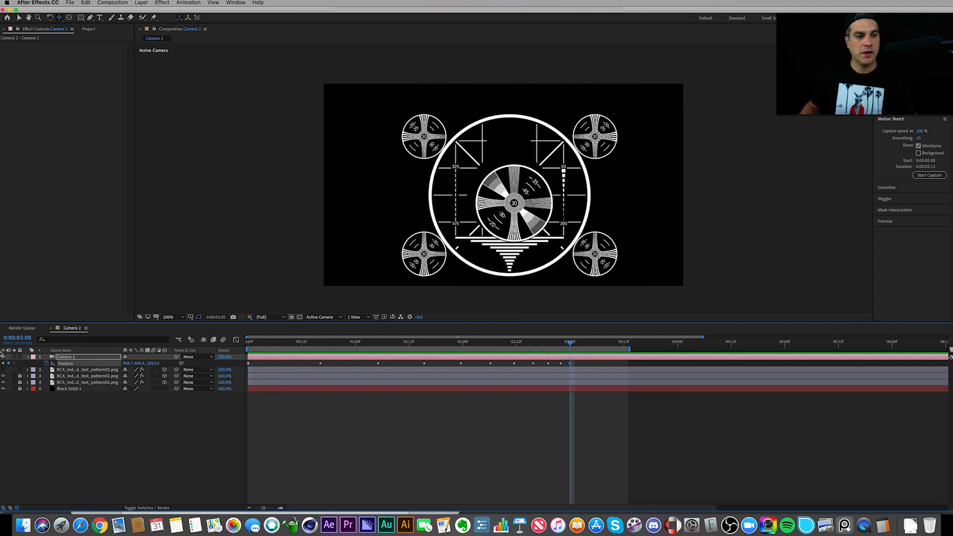
- Remove all Position keyframes from Camera 1 and reset its Transform properties
{"action": "left_click", "coordinate": [46, 363]}
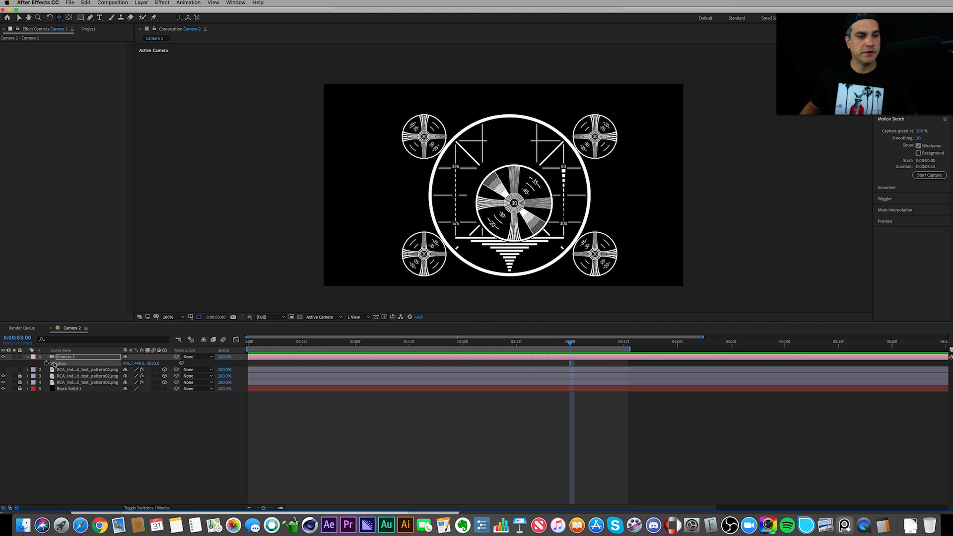
{"action": "left_click", "coordinate": [29, 357]}
{"action": "left_click", "coordinate": [29, 357]}
{"action": "left_click", "coordinate": [28, 357]}
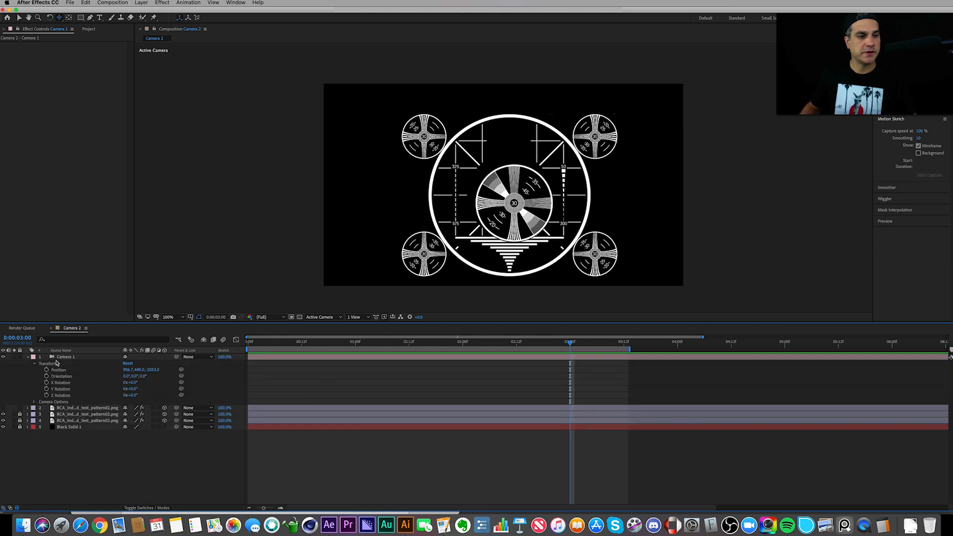
{"action": "left_click", "coordinate": [127, 363]}
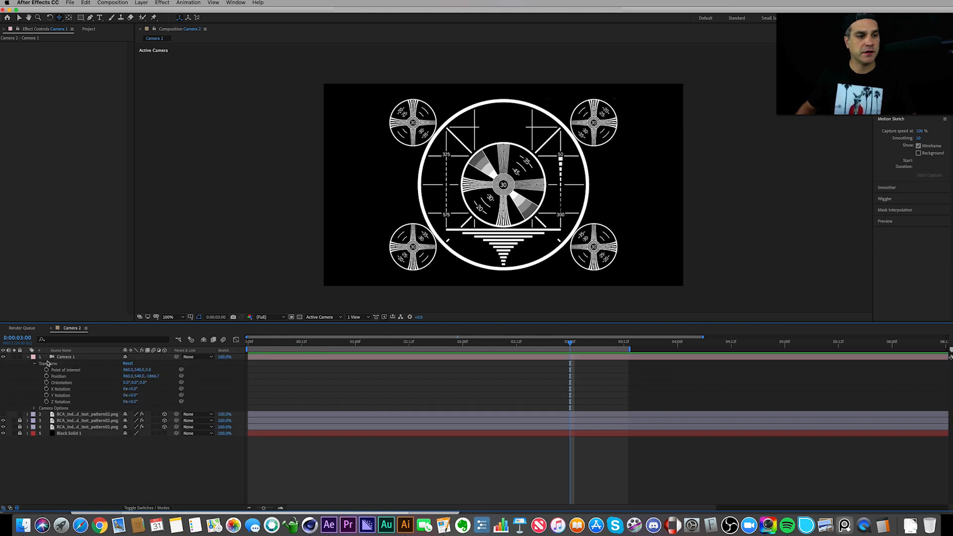
{"action": "left_click", "coordinate": [28, 357]}
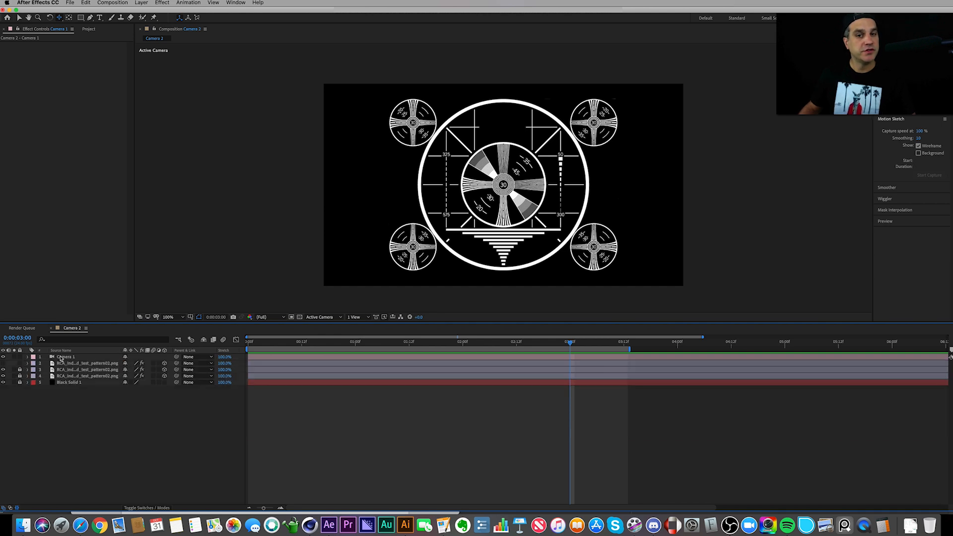
- Create a new null object and make it a 3D layer
{"action": "left_click", "coordinate": [66, 358]}
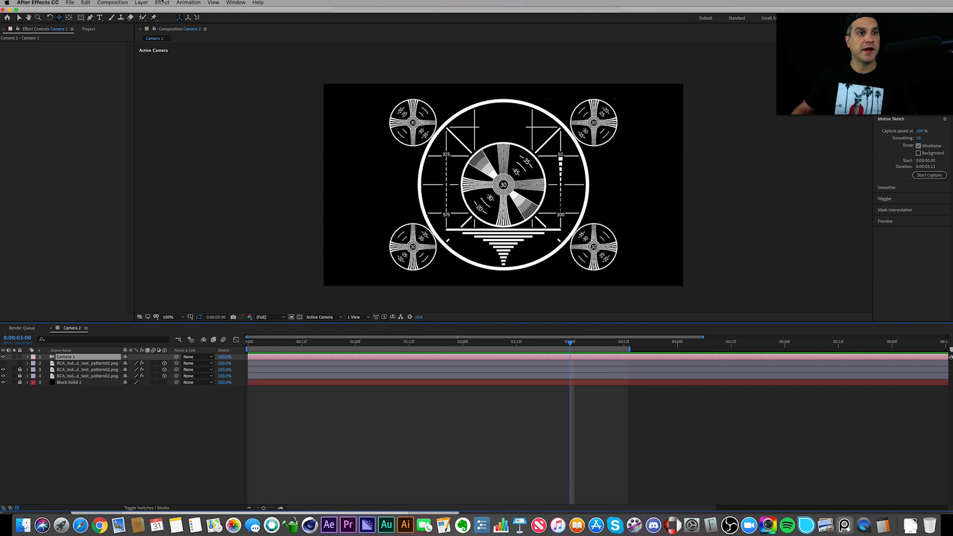
{"action": "left_click", "coordinate": [141, 3]}
{"action": "mouse_move", "coordinate": [149, 11]}
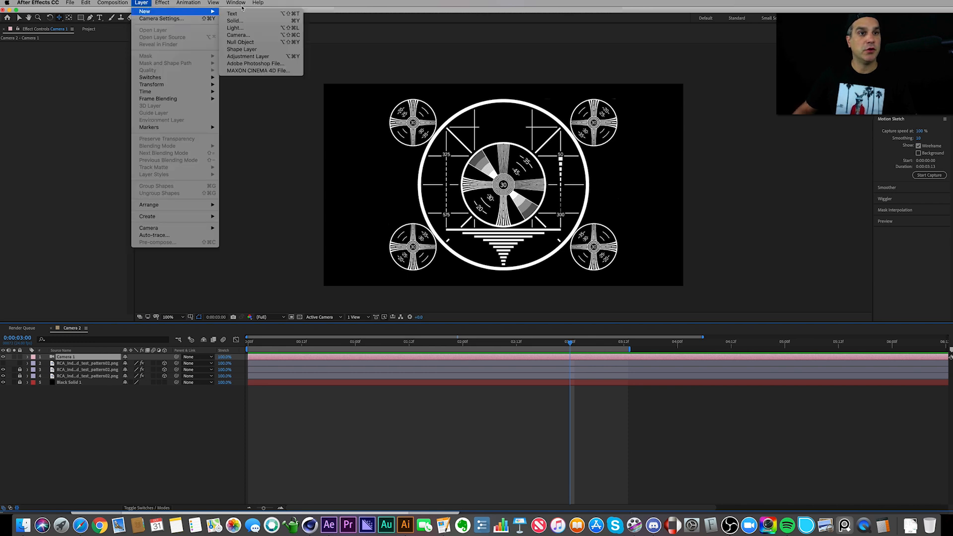
{"action": "left_click", "coordinate": [248, 42]}
{"action": "left_click", "coordinate": [165, 356]}
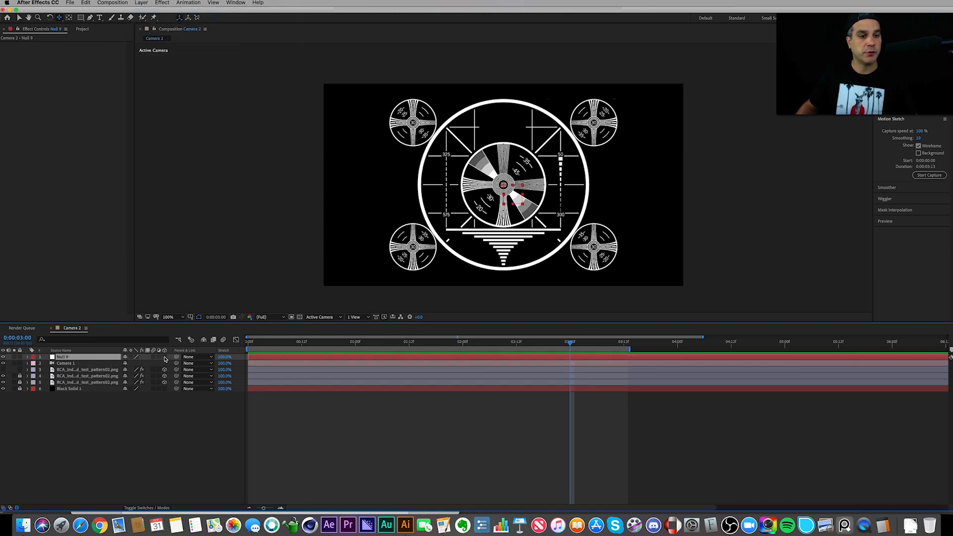
- Return to 0:00:00:00, show the whole timeline, and extend the work area to the end of the composition
{"action": "left_click", "coordinate": [90, 364]}
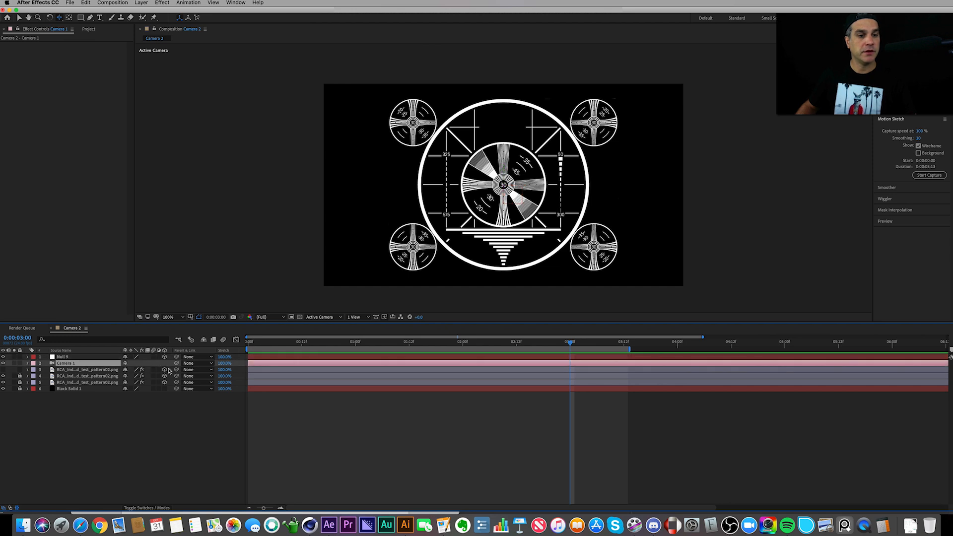
{"action": "left_click", "coordinate": [248, 344]}
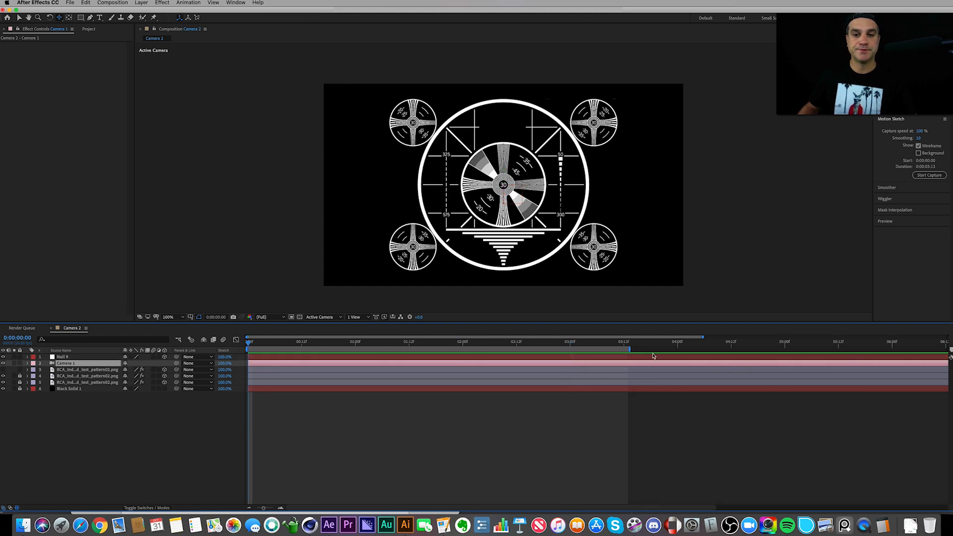
{"action": "left_click_drag", "start_coordinate": [703, 337], "coordinate": [946, 339]}
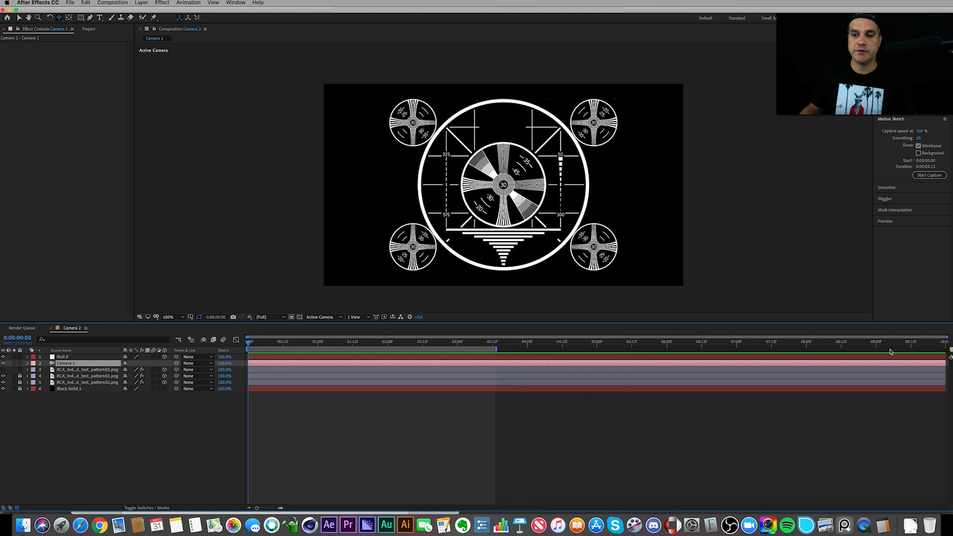
{"action": "left_click_drag", "start_coordinate": [497, 349], "coordinate": [946, 349]}
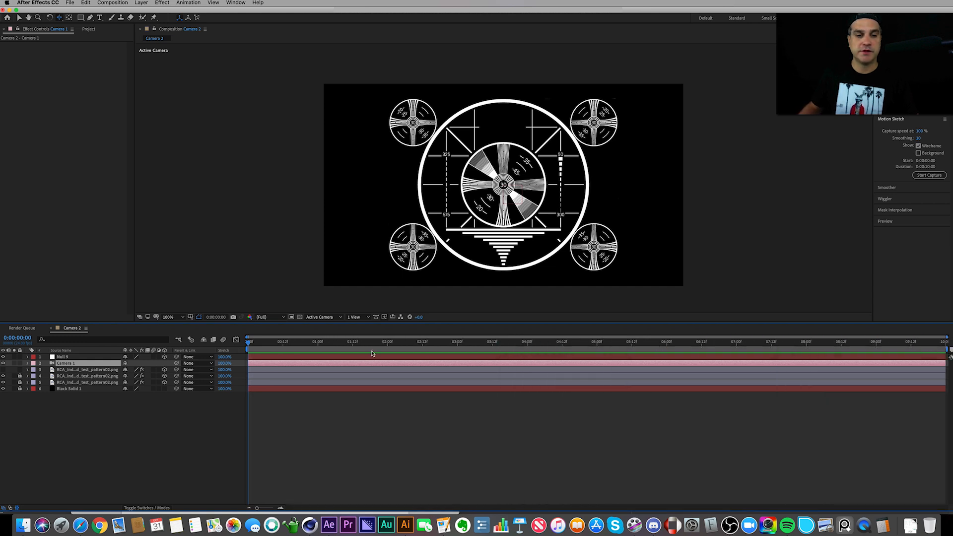
- Select Null 9 and set Motion Sketch to a 50% capture speed with a smoothing of 2
{"action": "left_click", "coordinate": [90, 357]}
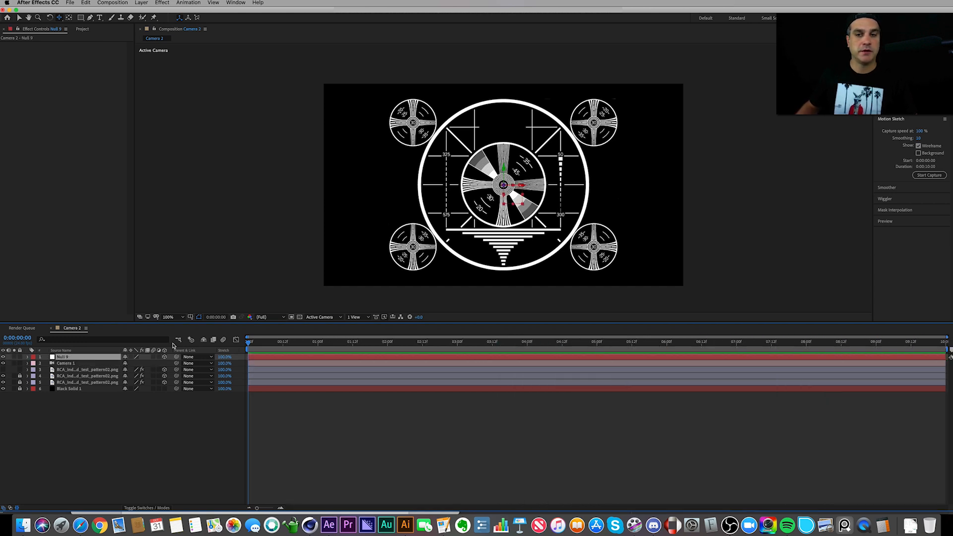
{"action": "left_click", "coordinate": [921, 131]}
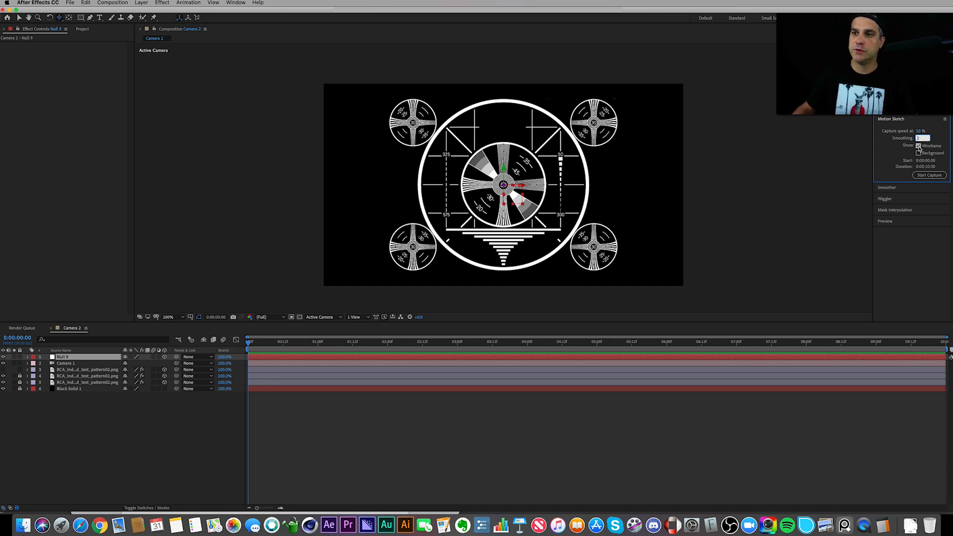
{"action": "left_click", "coordinate": [921, 175]}
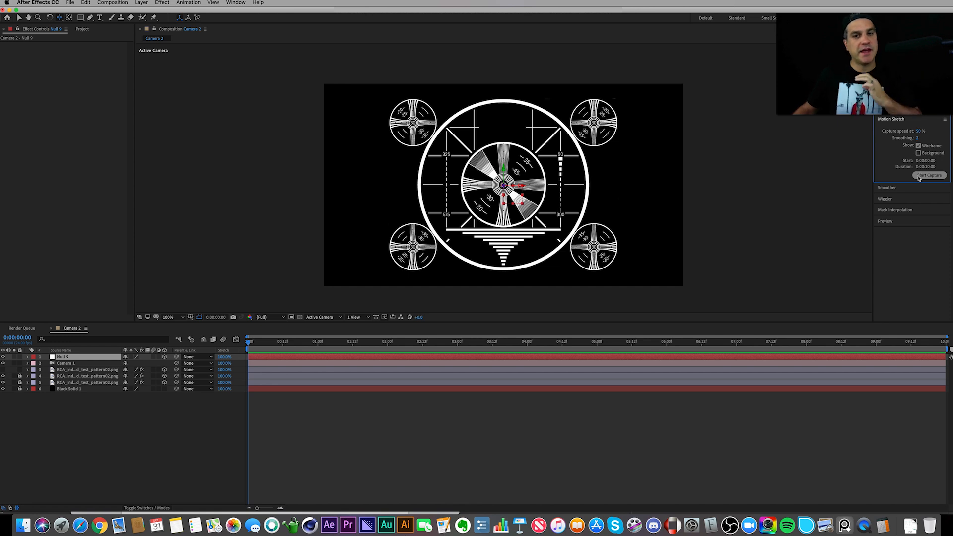
- Try to capture a motion sketch on Null 9 while it is a 3D layer
{"action": "left_click", "coordinate": [918, 177]}
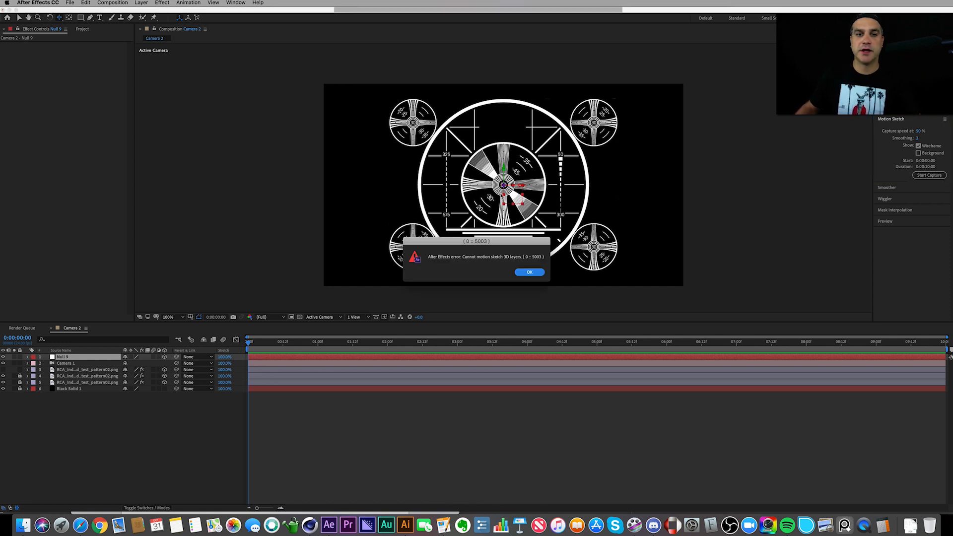
{"action": "left_click", "coordinate": [528, 272]}
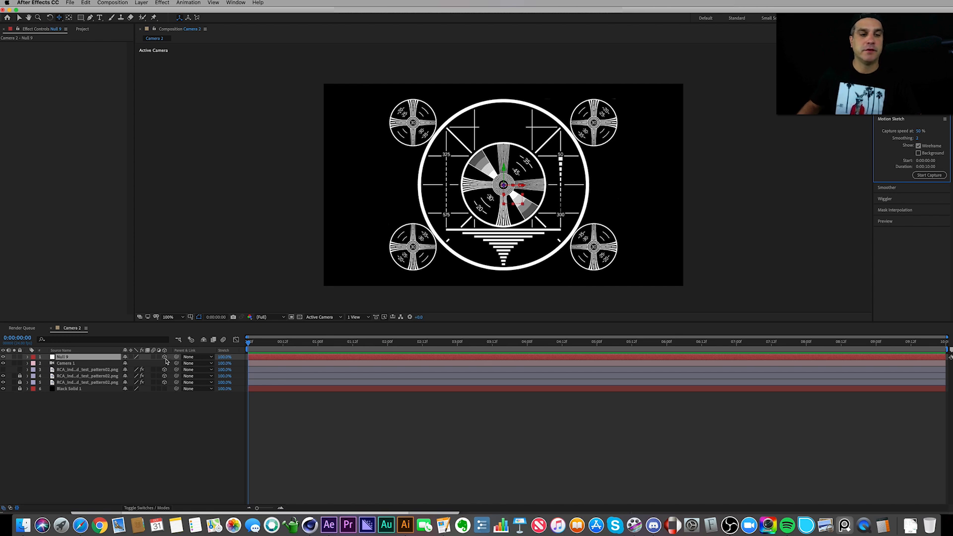
{"action": "left_click", "coordinate": [934, 176]}
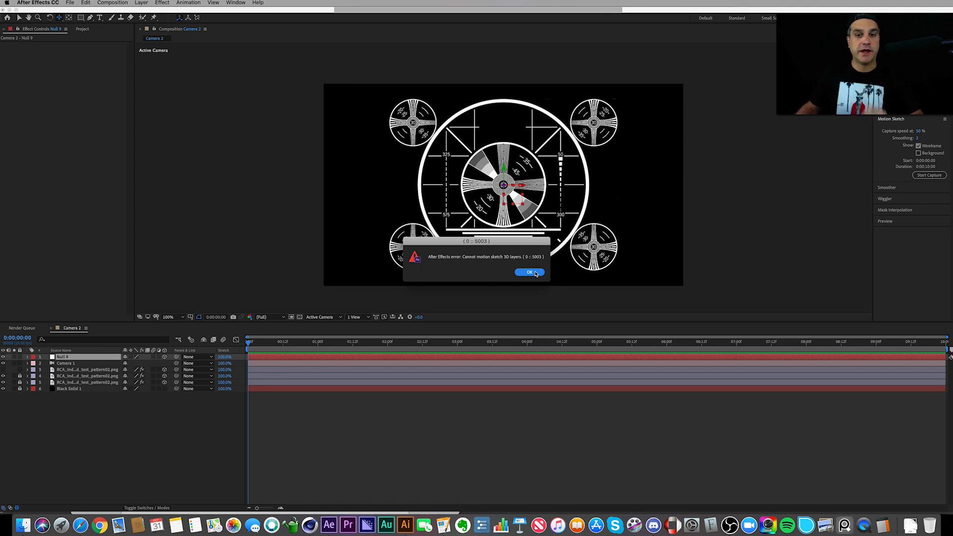
{"action": "left_click", "coordinate": [529, 272]}
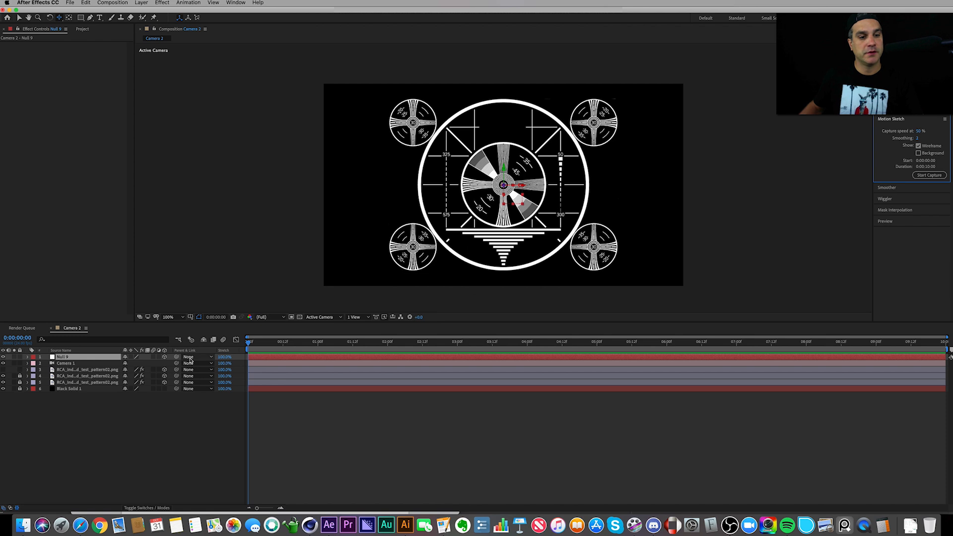
- Turn off the 3D property of Null 9 and record a motion sketch by moving it around the composition's centre
{"action": "left_click", "coordinate": [164, 357]}
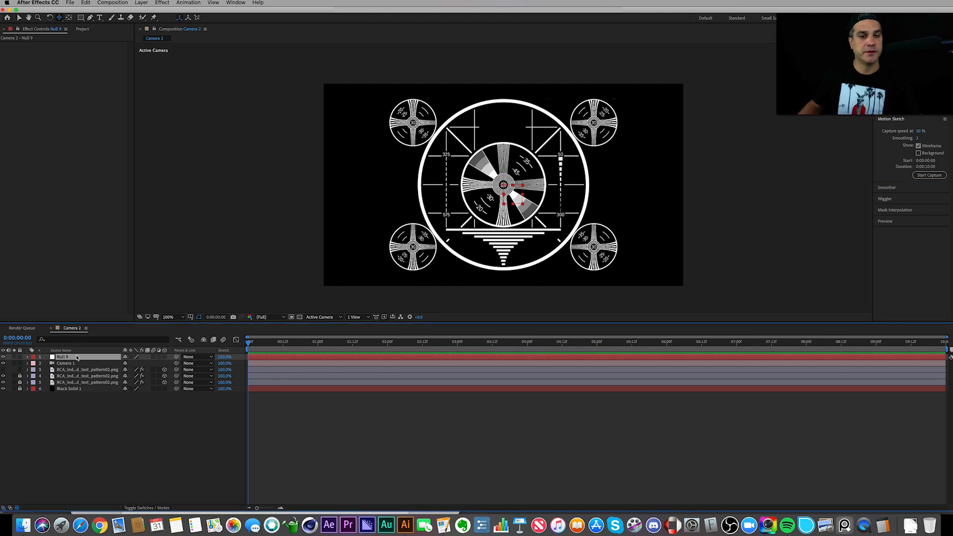
{"action": "left_click", "coordinate": [929, 175]}
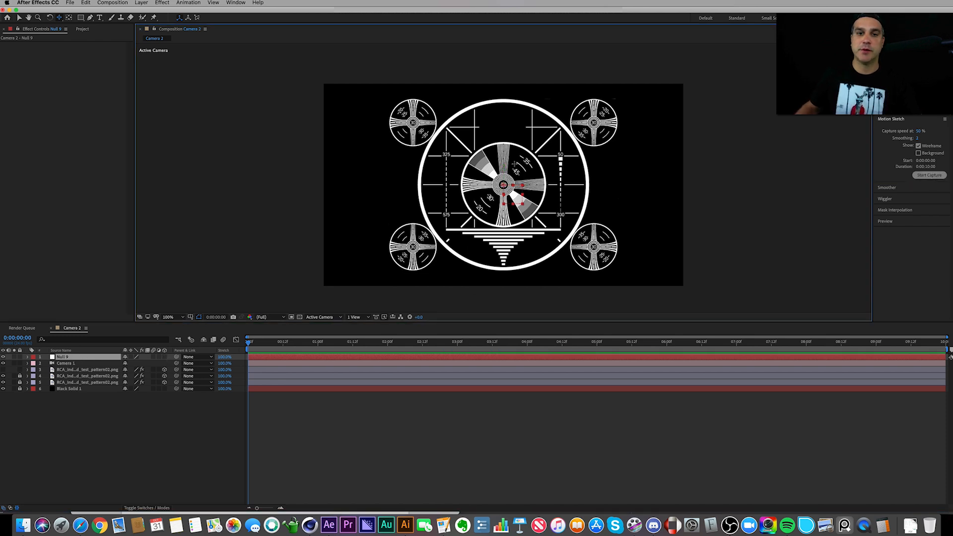
{"action": "mouse_move", "coordinate": [503, 185]}
{"action": "left_mouse_down"}
{"action": "mouse_move", "coordinate": [507, 153]}
{"action": "mouse_move", "coordinate": [506, 221]}
{"action": "mouse_move", "coordinate": [504, 185]}
{"action": "mouse_move", "coordinate": [513, 187]}
{"action": "mouse_move", "coordinate": [500, 185]}
{"action": "mouse_move", "coordinate": [508, 186]}
{"action": "left_mouse_up"}
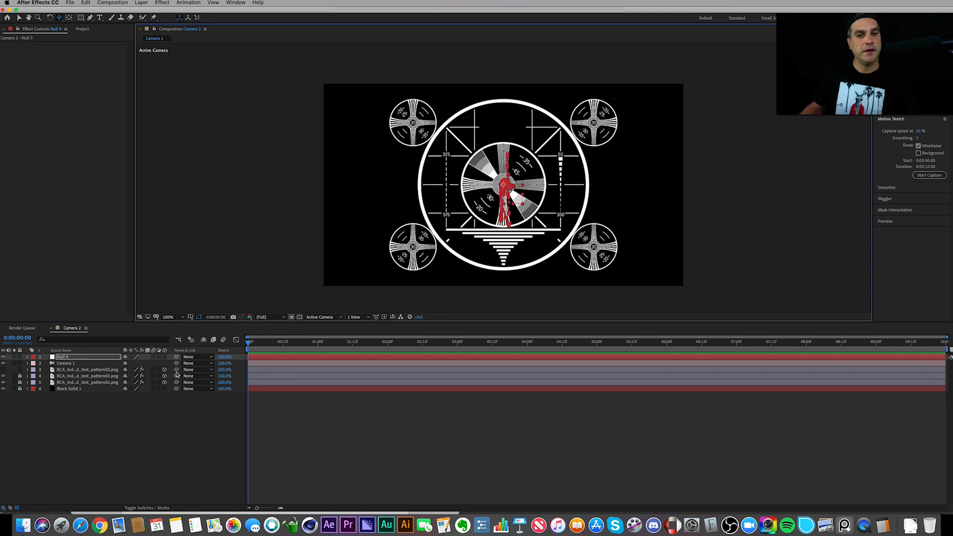
- Parent Camera 1 to Null 9
{"action": "left_click", "coordinate": [75, 364]}
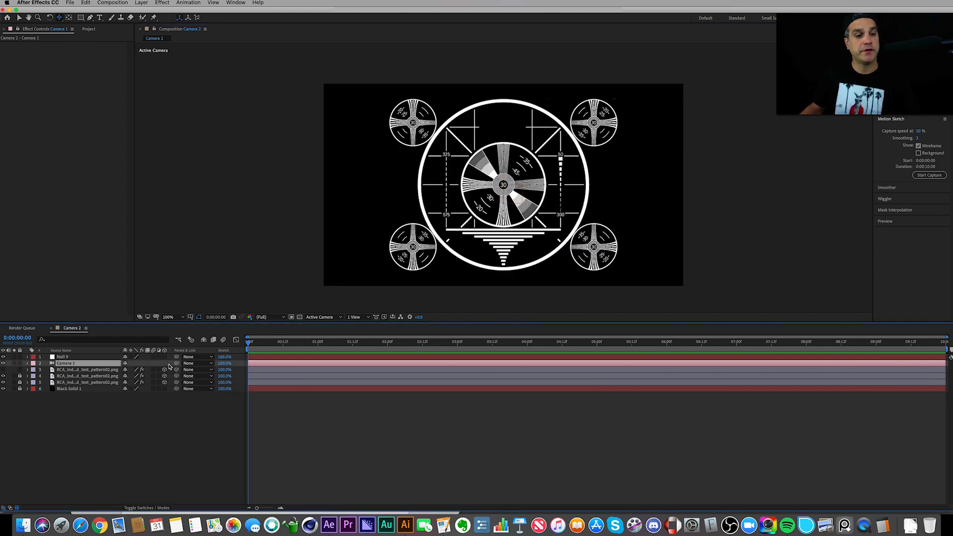
{"action": "left_click_drag", "start_coordinate": [176, 363], "coordinate": [94, 360]}
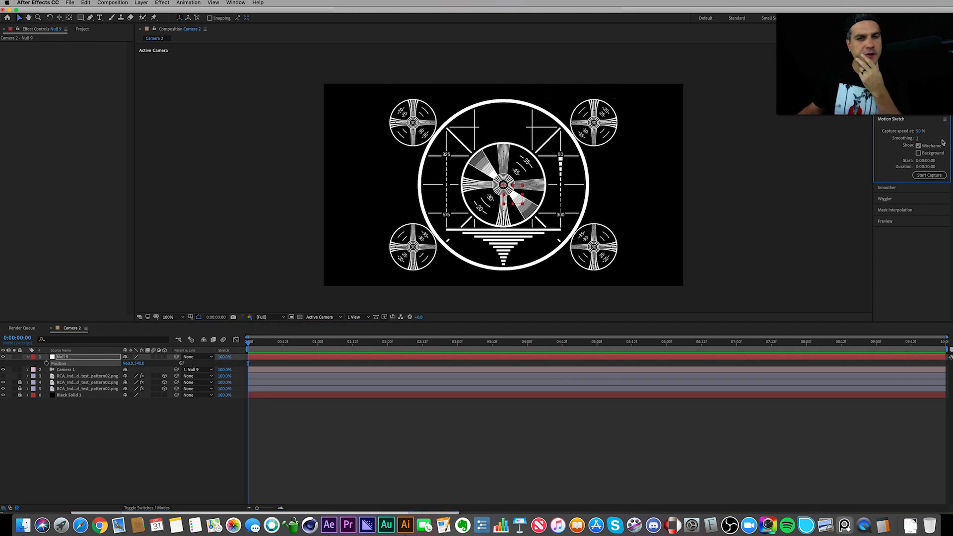
- Set Motion Sketch to a 200% capture speed with a smoothing of 5
{"action": "left_click", "coordinate": [919, 132]}
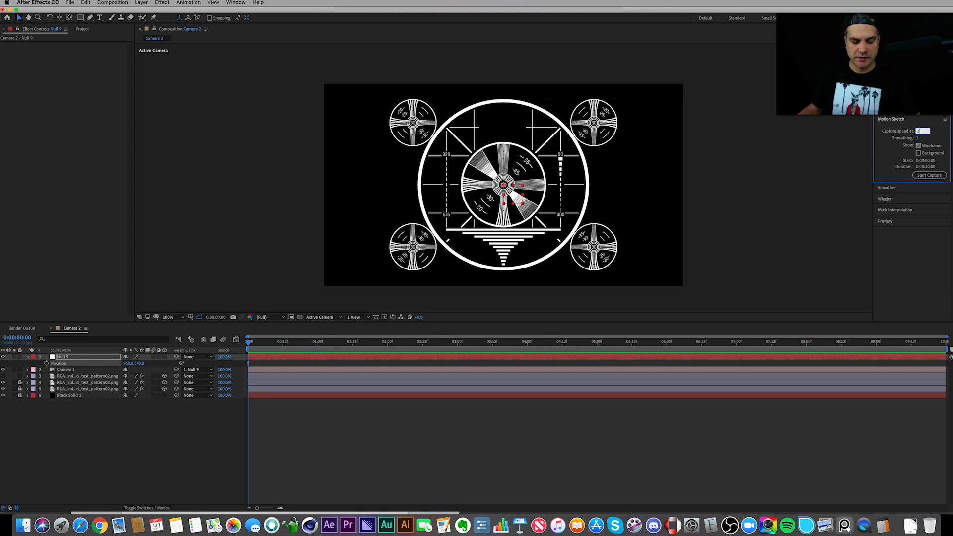
{"action": "left_click", "coordinate": [918, 139]}
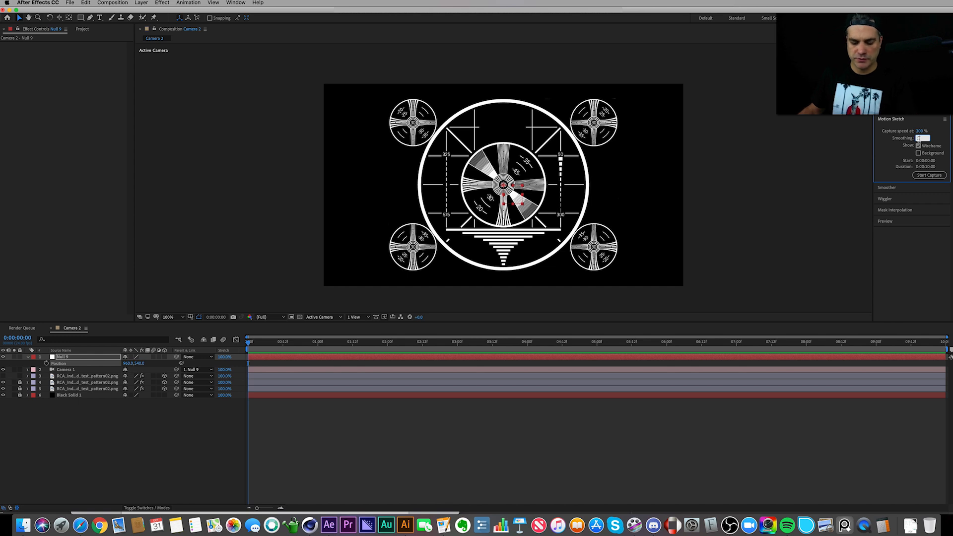
{"action": "type", "text": "5"}
{"action": "key", "text": "Return"}
- Record a new motion sketch of small movements for Null 9 around the centre, and preview it from the start
{"action": "left_click", "coordinate": [929, 176]}
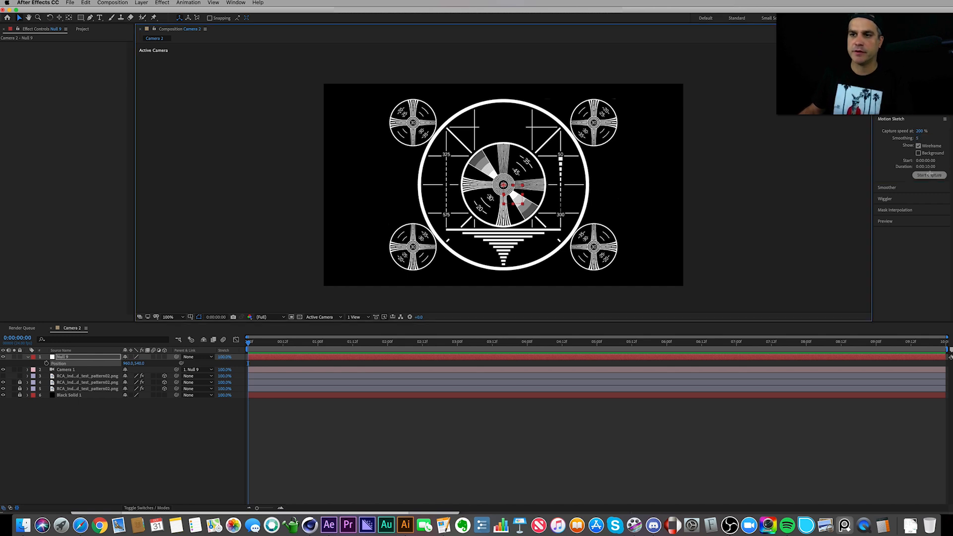
{"action": "mouse_move", "coordinate": [503, 185]}
{"action": "left_mouse_down"}
{"action": "mouse_move", "coordinate": [501, 194]}
{"action": "mouse_move", "coordinate": [498, 178]}
{"action": "mouse_move", "coordinate": [503, 188]}
{"action": "mouse_move", "coordinate": [512, 182]}
{"action": "mouse_move", "coordinate": [502, 185]}
{"action": "left_mouse_up"}
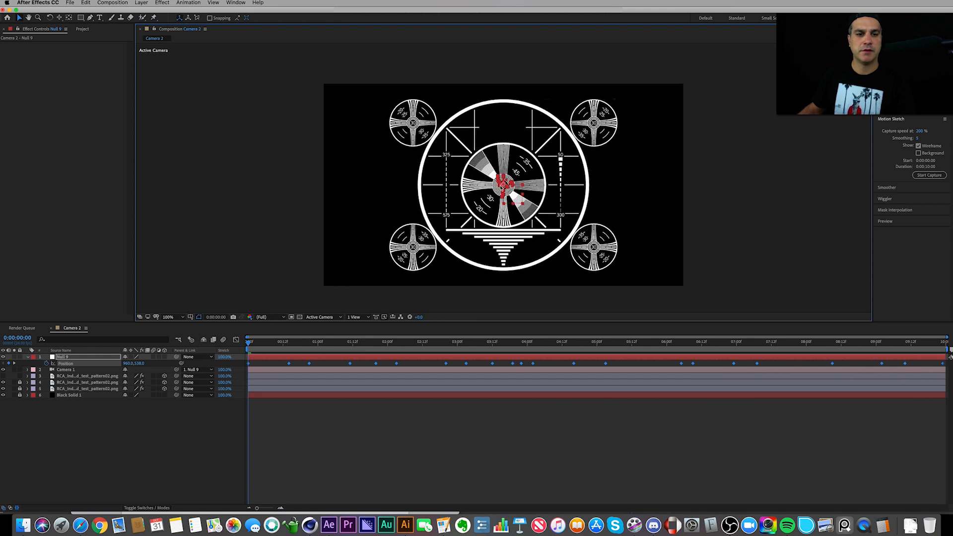
{"action": "left_click", "coordinate": [250, 344]}
{"action": "key", "text": "space"}
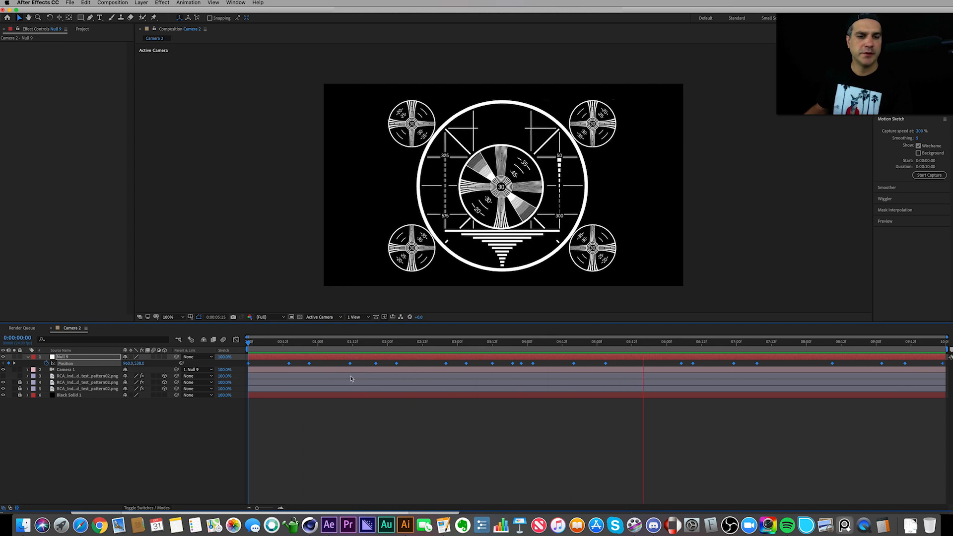
- Delete four of Null 9's crowded Position keyframes within the first four seconds and preview the camera movement
{"action": "left_click", "coordinate": [523, 366]}
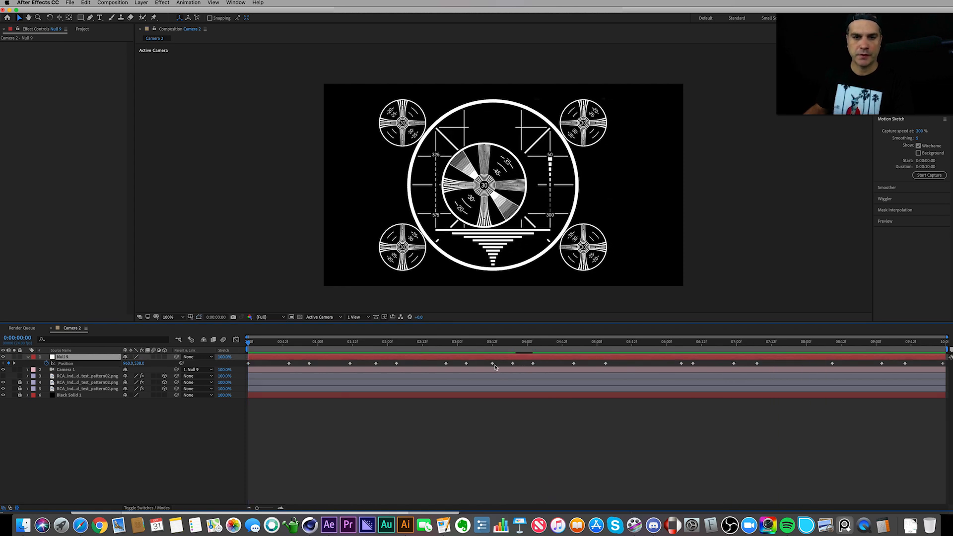
{"action": "left_click", "coordinate": [467, 364]}
{"action": "key", "text": "Delete"}
{"action": "left_click", "coordinate": [375, 364]}
{"action": "key", "text": "Delete"}
{"action": "left_click", "coordinate": [309, 364]}
{"action": "key", "text": "Delete"}
{"action": "key", "text": "space"}
- Delete and spread out Null 9's Position keyframes between about 5 and 10 seconds so they are fewer and more evenly spaced
{"action": "left_click_drag", "start_coordinate": [606, 364], "coordinate": [735, 367]}
{"action": "left_click", "coordinate": [734, 363]}
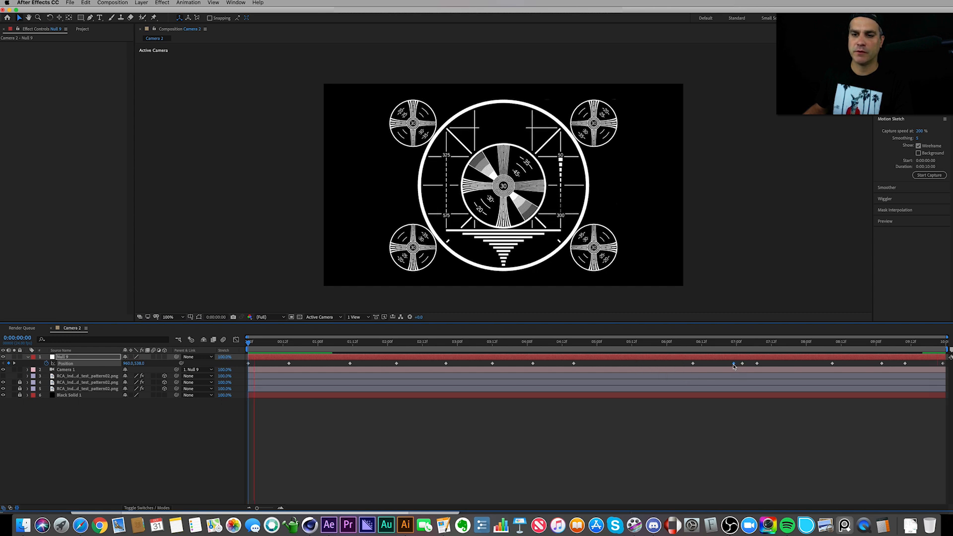
{"action": "key", "text": "Delete"}
{"action": "left_click", "coordinate": [742, 364]}
{"action": "left_click_drag", "start_coordinate": [680, 369], "coordinate": [783, 367]}
{"action": "left_click_drag", "start_coordinate": [911, 361], "coordinate": [877, 367]}
{"action": "key", "text": "Delete"}
- Delete Null 9's Position keyframes near 1.5 and 3.5 seconds and move the one before 3 seconds to about 3.3 seconds
{"action": "left_click", "coordinate": [350, 363]}
{"action": "key", "text": "Delete"}
{"action": "left_click", "coordinate": [493, 364]}
{"action": "key", "text": "Delete"}
{"action": "left_click_drag", "start_coordinate": [445, 365], "coordinate": [478, 365]}
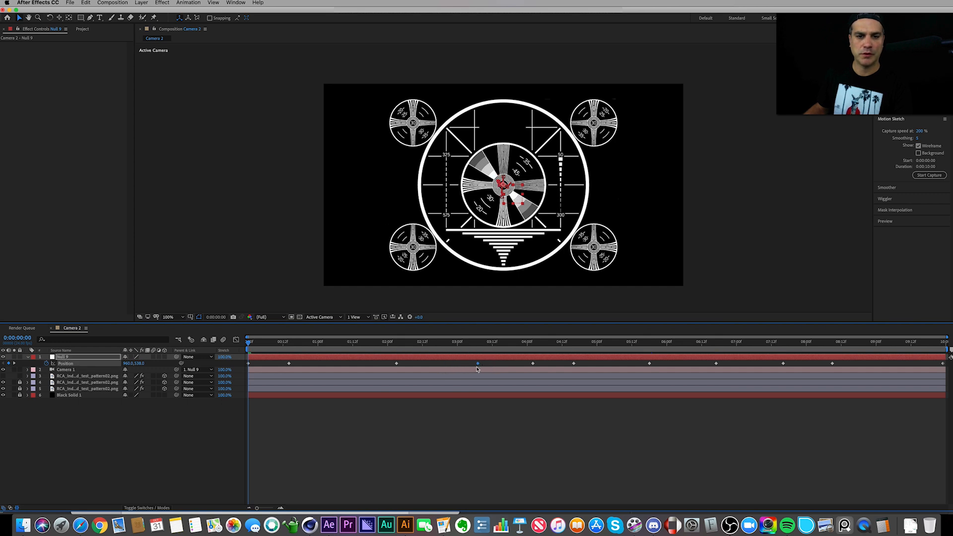
- Move Null 9's Position keyframe after 4.5 seconds to about 5.3 seconds and delete the one near 5.8 seconds
{"action": "left_click_drag", "start_coordinate": [574, 364], "coordinate": [616, 368]}
{"action": "left_click", "coordinate": [650, 364]}
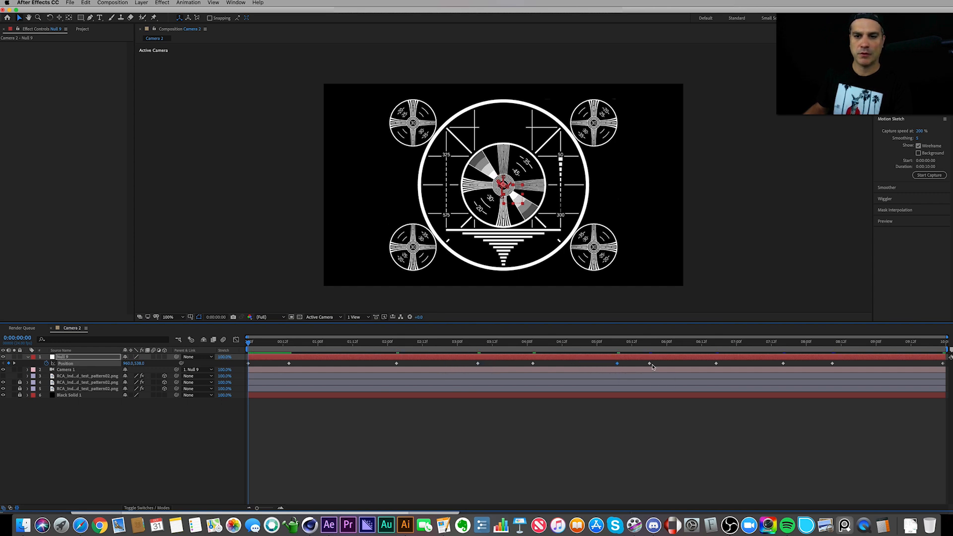
{"action": "key", "text": "Delete"}
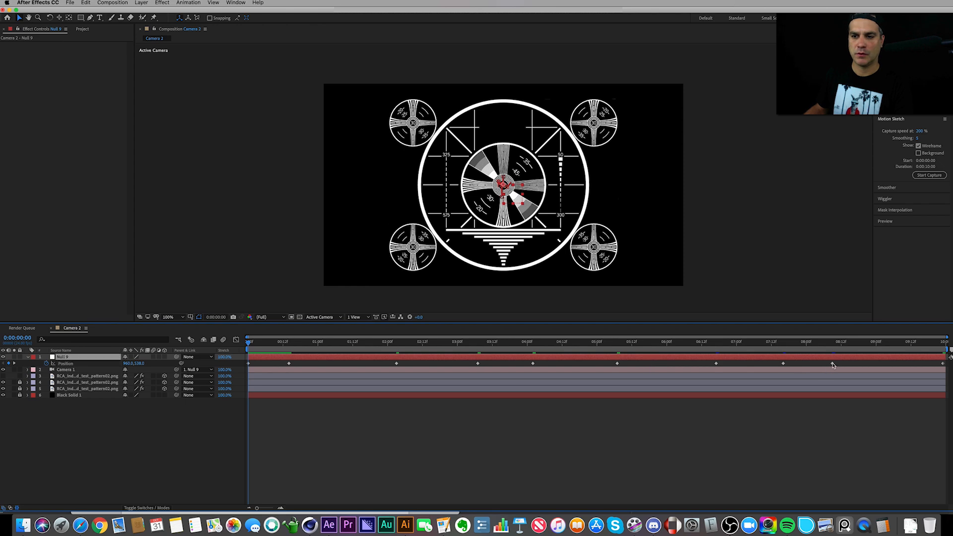
- Move Null 9's Position keyframe near 8.4 seconds to about 8.7 seconds and apply Easy Ease to all its Position keyframes
{"action": "left_click_drag", "start_coordinate": [833, 365], "coordinate": [855, 367]}
{"action": "key", "text": "space"}
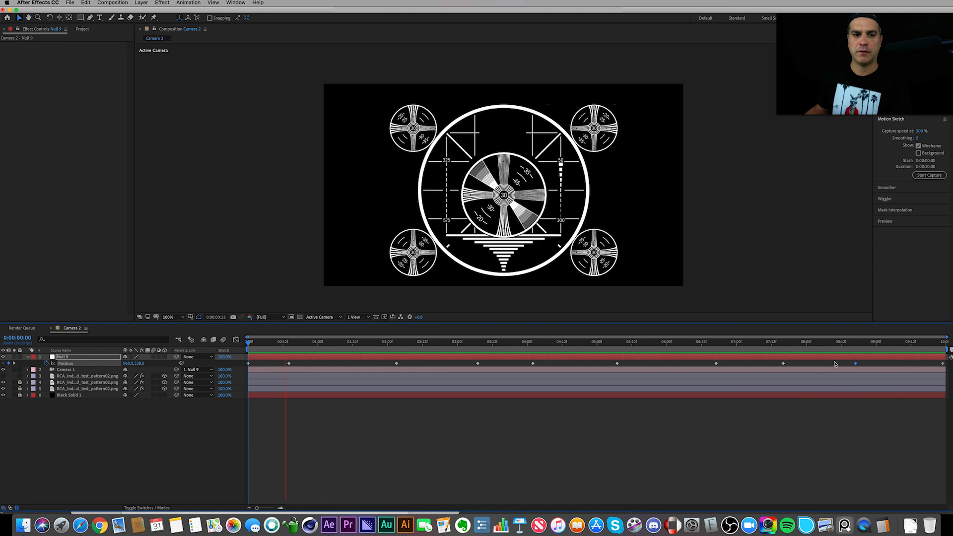
{"action": "left_click_drag", "start_coordinate": [947, 362], "coordinate": [220, 387]}
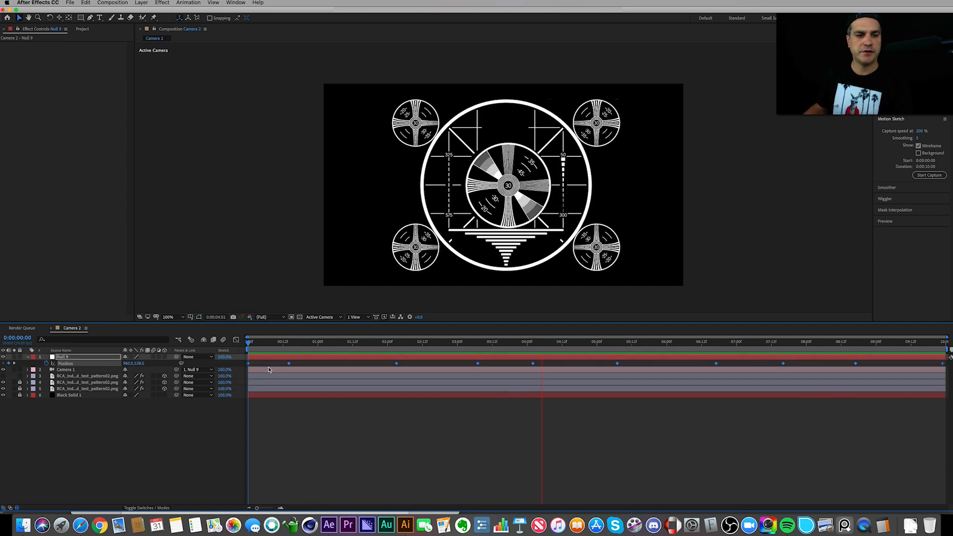
{"action": "right_click", "coordinate": [289, 364]}
{"action": "mouse_move", "coordinate": [350, 449]}
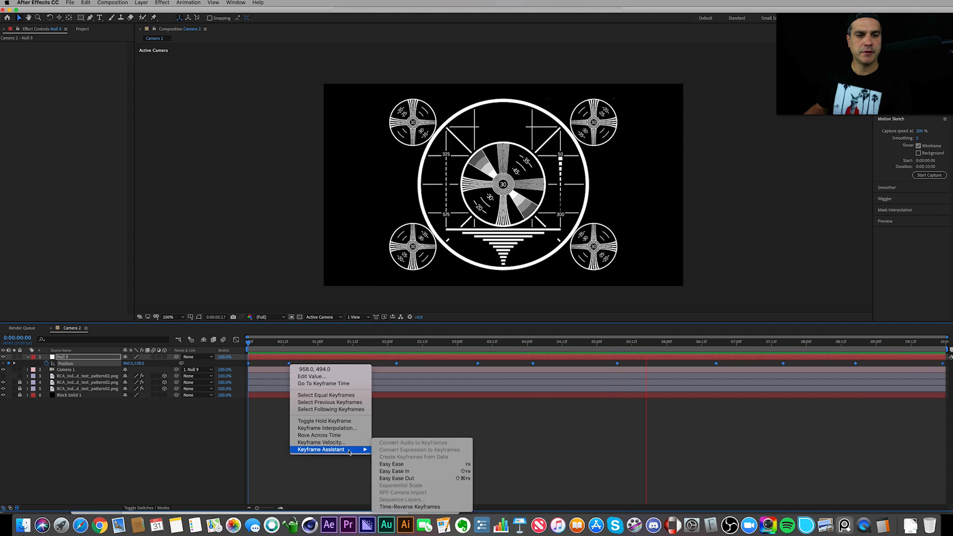
{"action": "left_click", "coordinate": [403, 463]}
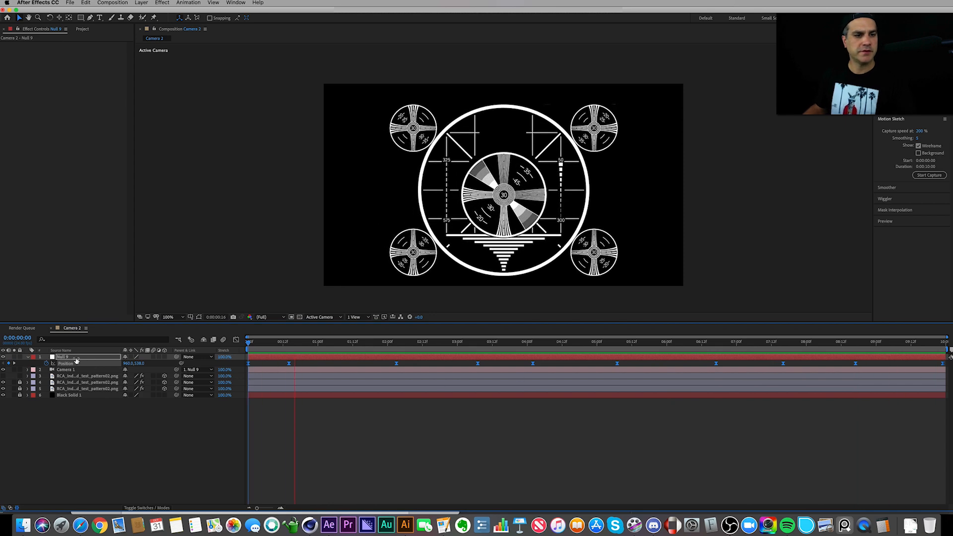
- Add the expression wiggle(1,500) to Camera 1's Position and preview the camera movement
{"action": "left_click", "coordinate": [91, 371]}
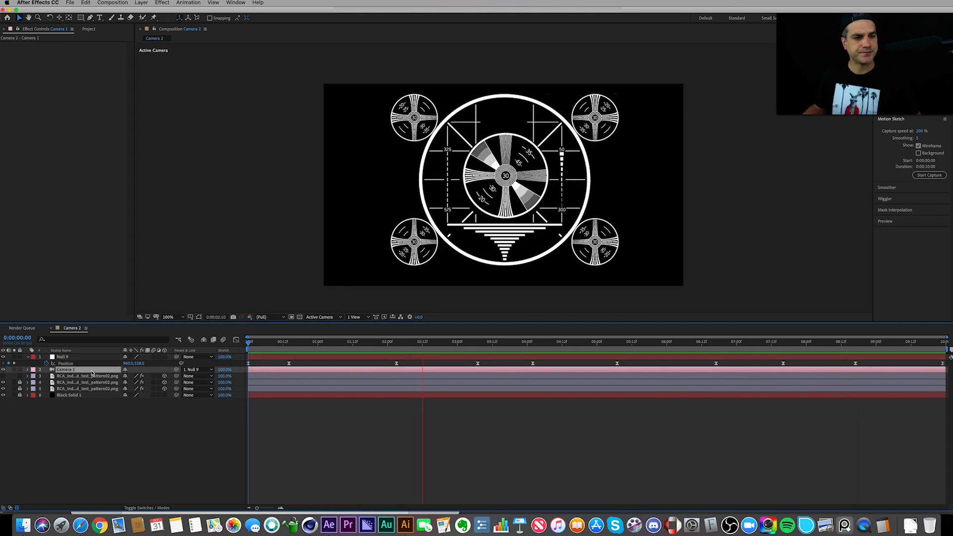
{"action": "key", "text": "p"}
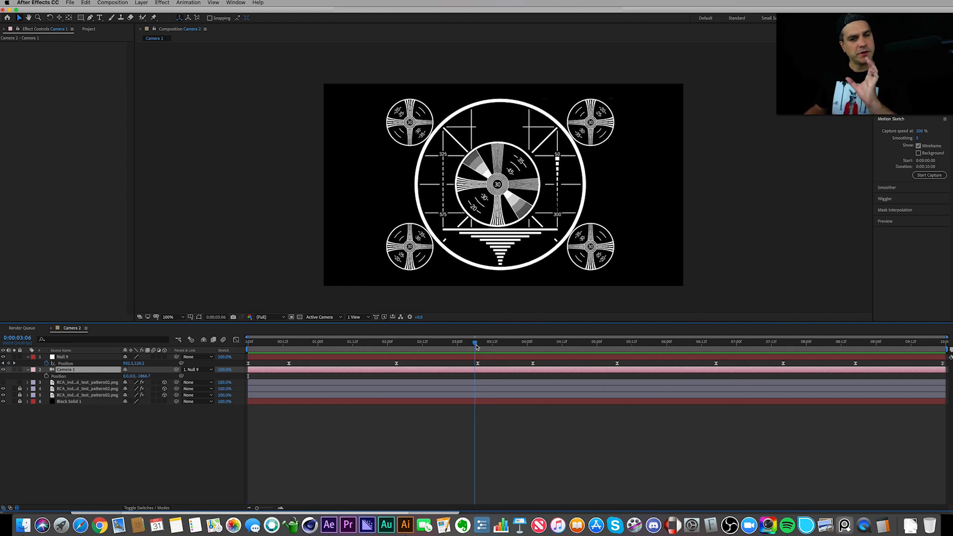
{"action": "left_click", "coordinate": [476, 346]}
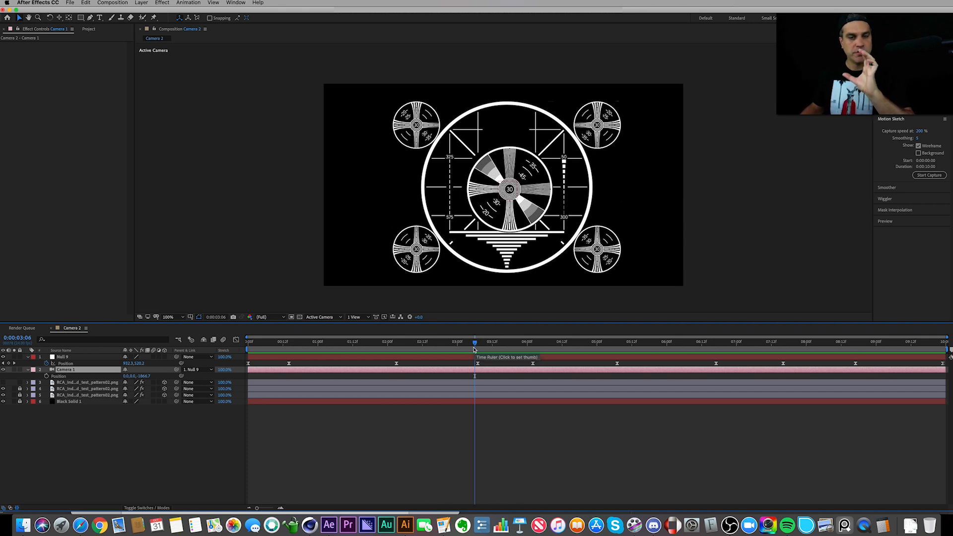
{"action": "left_click", "coordinate": [47, 376], "text": "alt"}
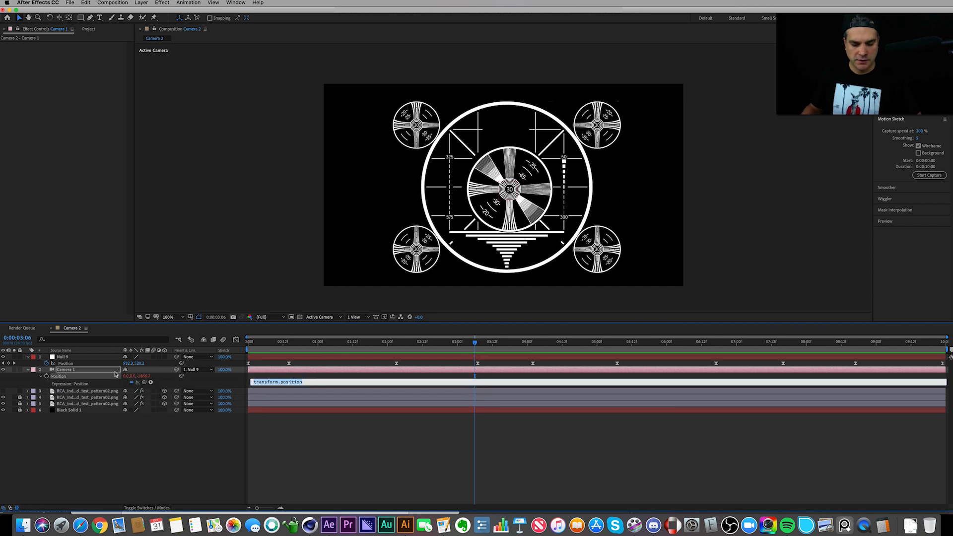
{"action": "type", "text": "wiggle(1,500"}
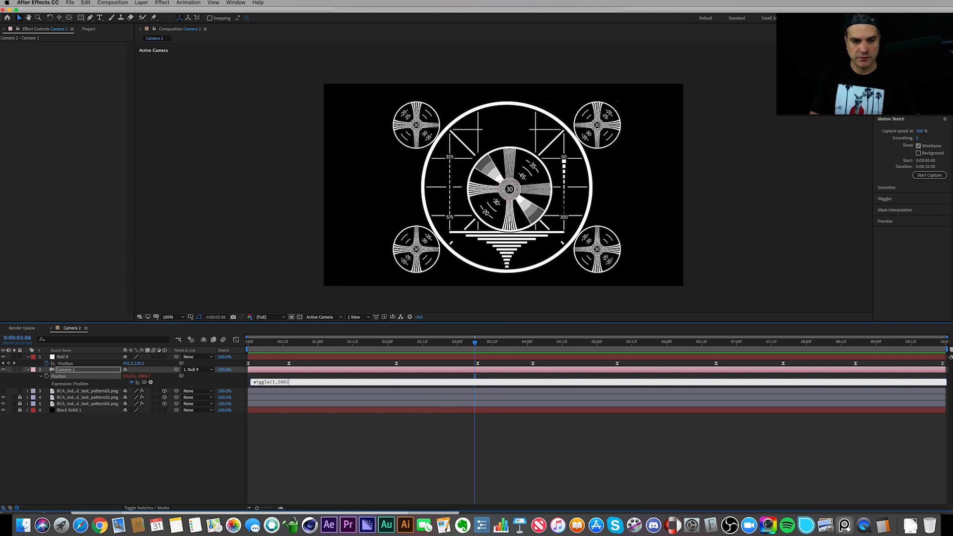
{"action": "key", "text": "KP_Enter"}
{"action": "key", "text": "space"}
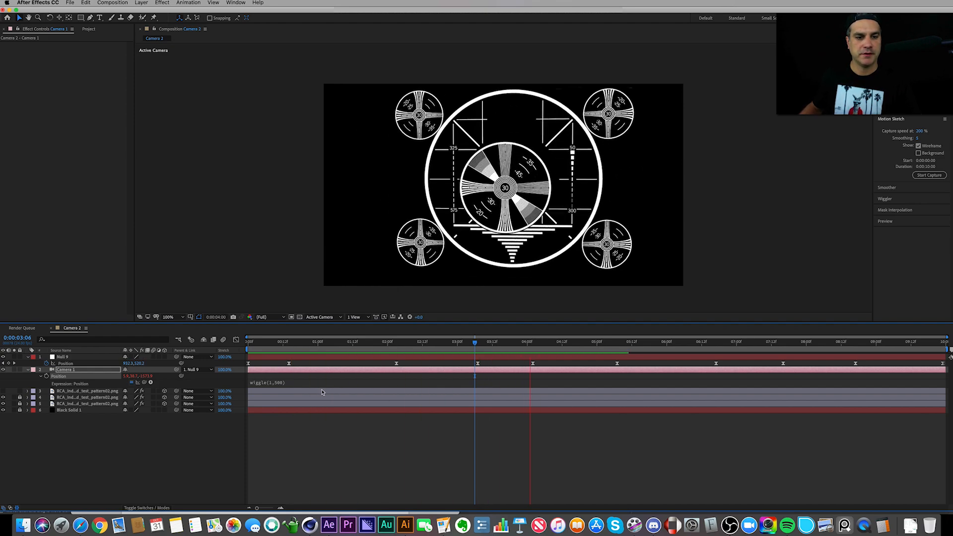
- Reduce the wiggle amplitude in Camera 1's Position expression to 200 and preview the movement
{"action": "left_click", "coordinate": [280, 383]}
{"action": "left_click", "coordinate": [282, 382]}
{"action": "key", "text": "BackSpace"}
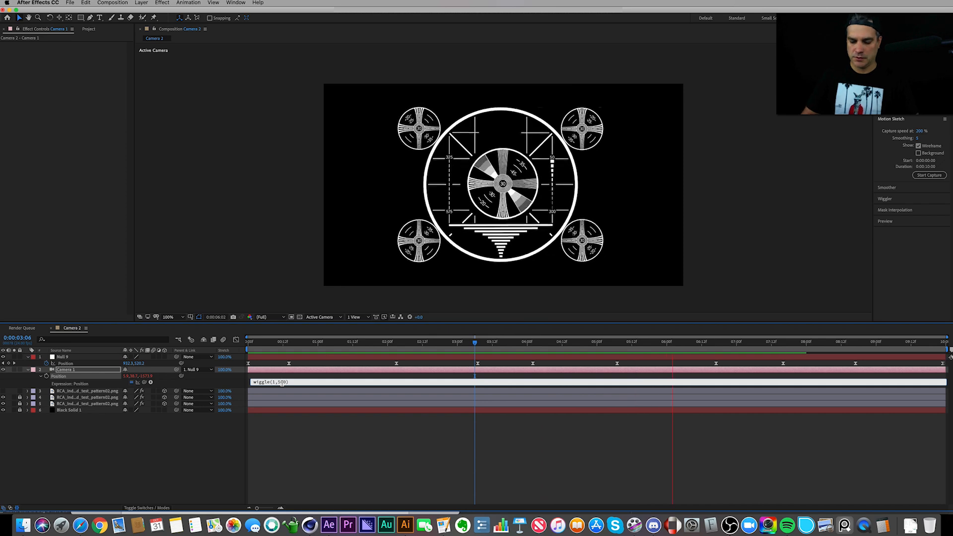
{"action": "type", "text": "2"}
{"action": "key", "text": "KP_Enter"}
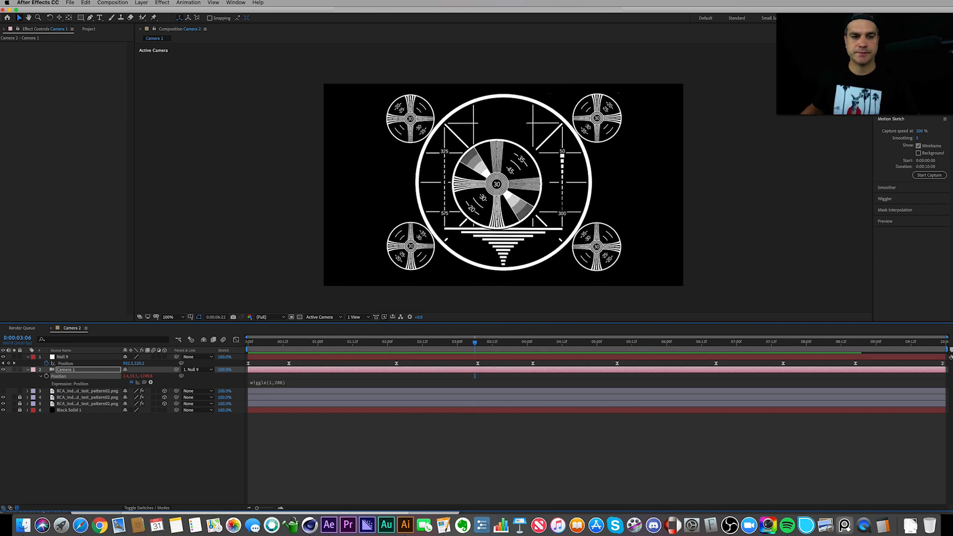
{"action": "left_click", "coordinate": [475, 343]}
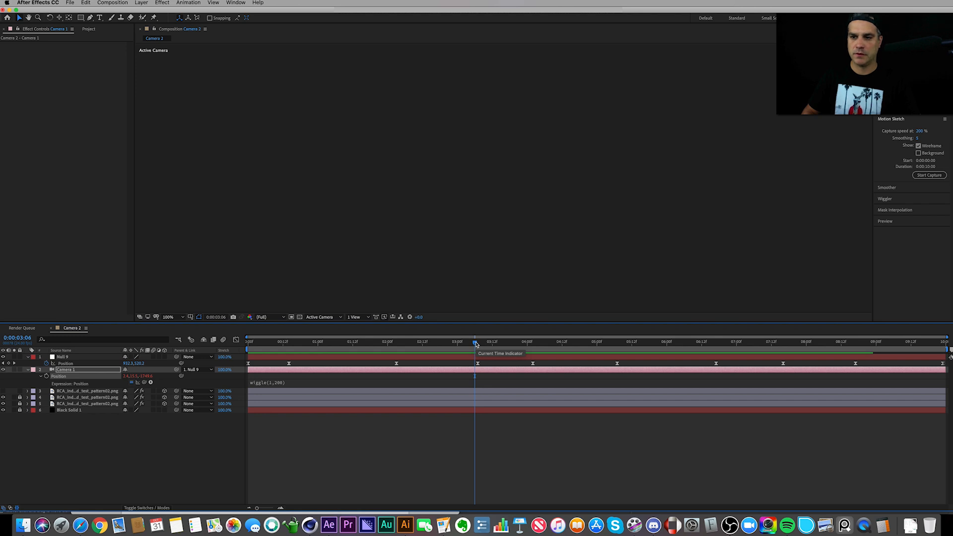
{"action": "left_click_drag", "start_coordinate": [475, 342], "coordinate": [451, 343]}
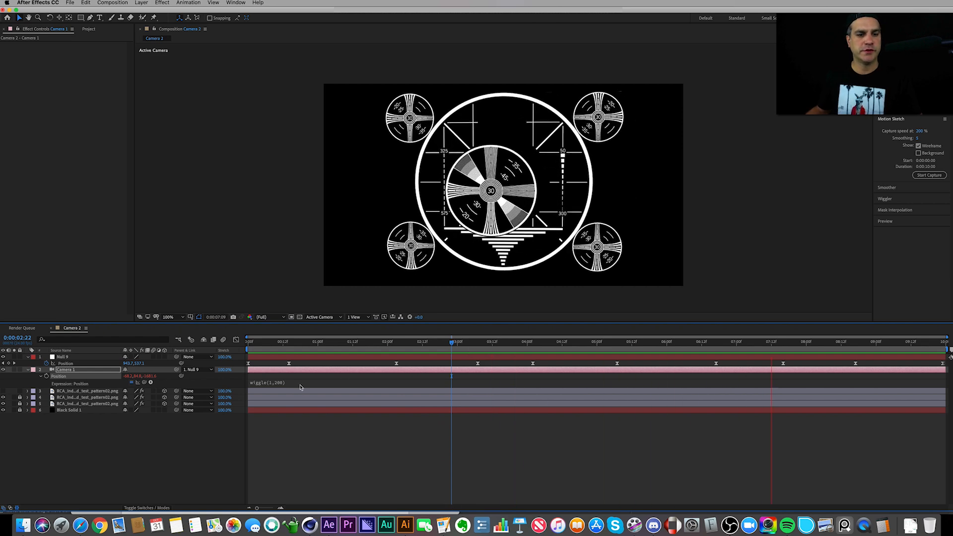
- Insert posterizeTime(12) on a new line above the wiggle line in Camera 1's Position expression
{"action": "left_click", "coordinate": [281, 384]}
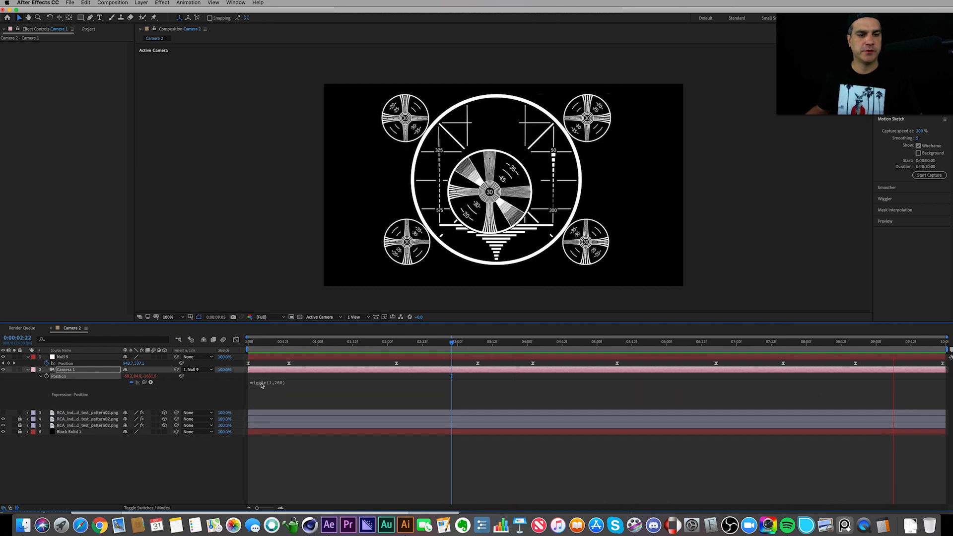
{"action": "left_click", "coordinate": [254, 383]}
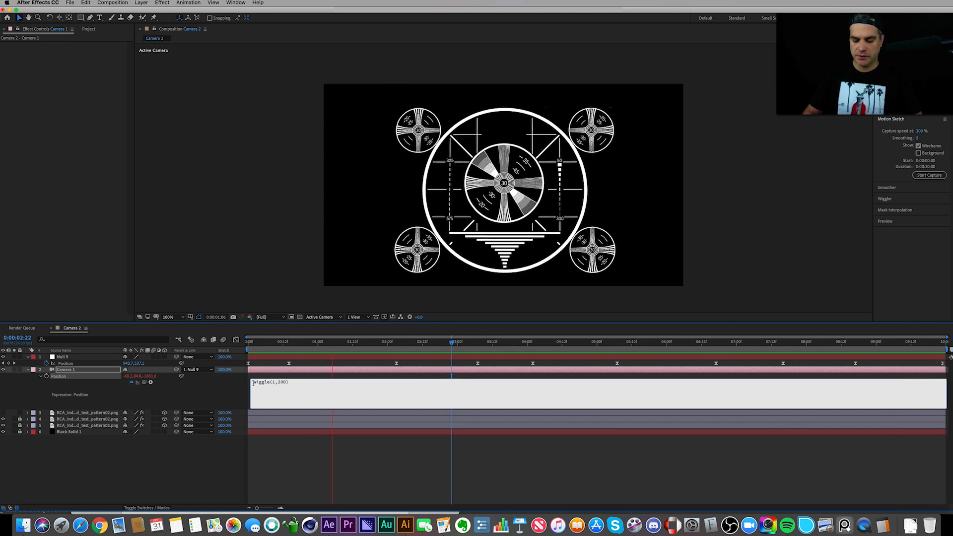
{"action": "key", "text": "Return"}
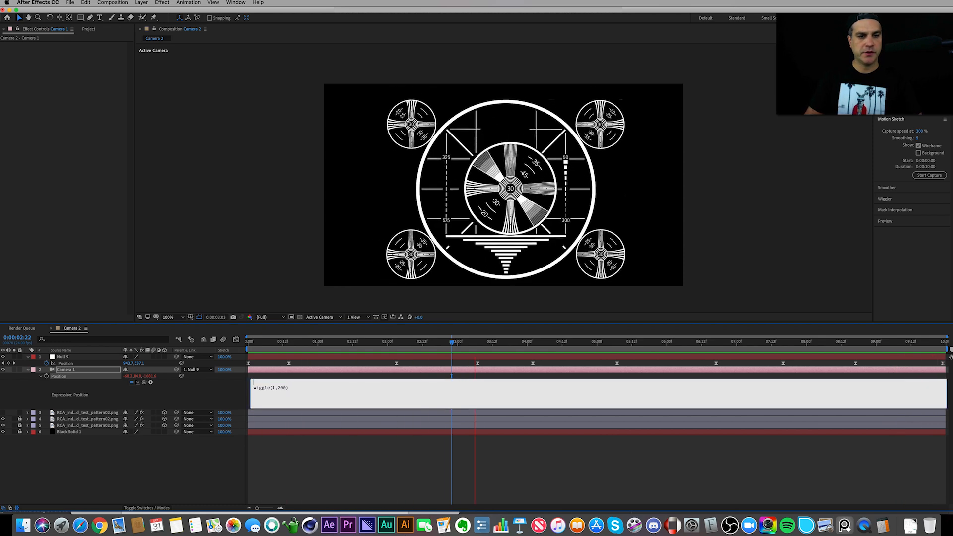
{"action": "type", "text": "posteri"}
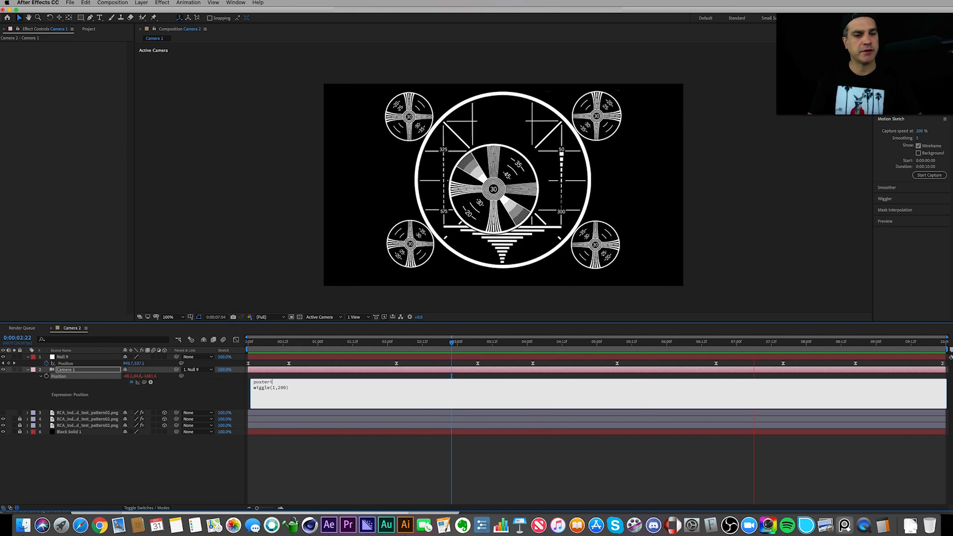
{"action": "type", "text": "zeTime(12"}
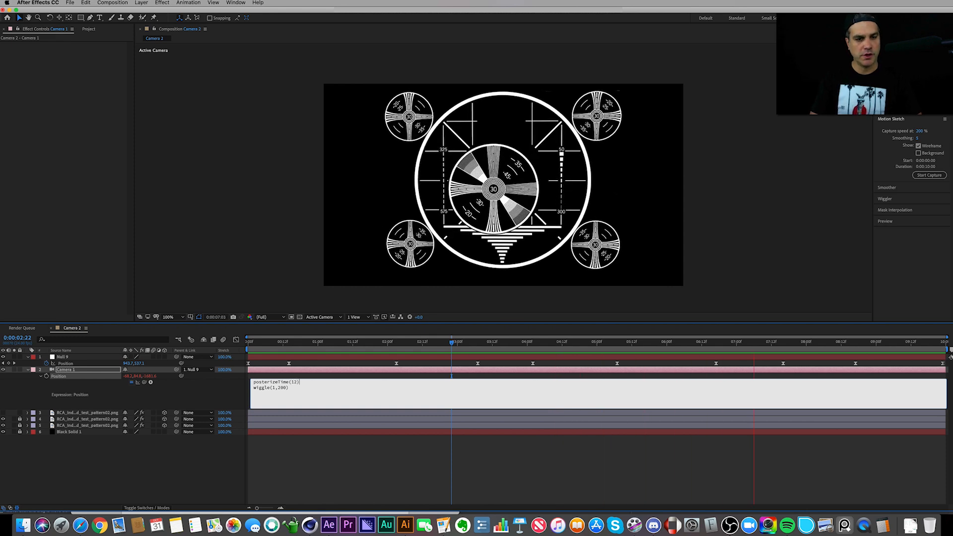
{"action": "left_click", "coordinate": [451, 375]}
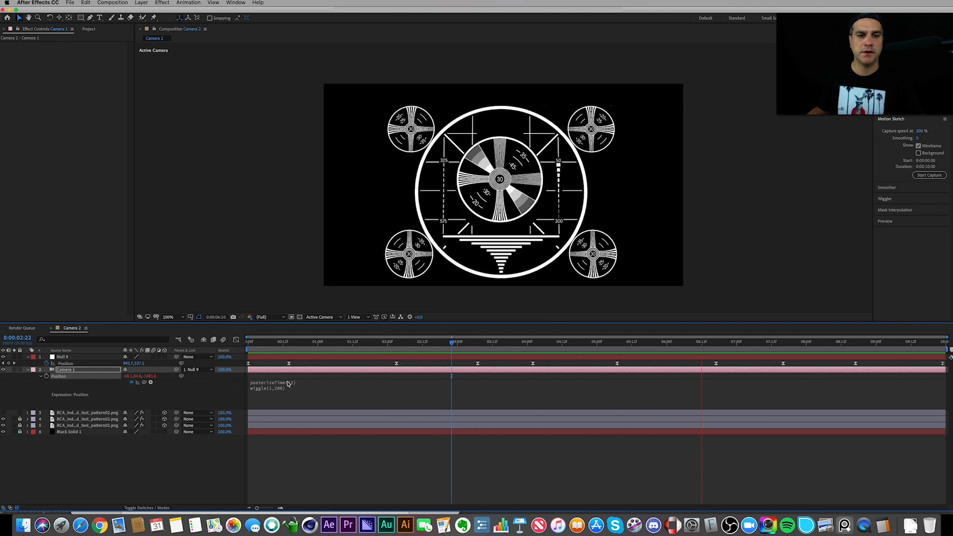
- Set the wiggle frequency in Camera 1's Position expression to 10 and preview the movement
{"action": "left_click", "coordinate": [273, 391]}
{"action": "type", "text": "0"}
{"action": "key", "text": "KP_Enter"}
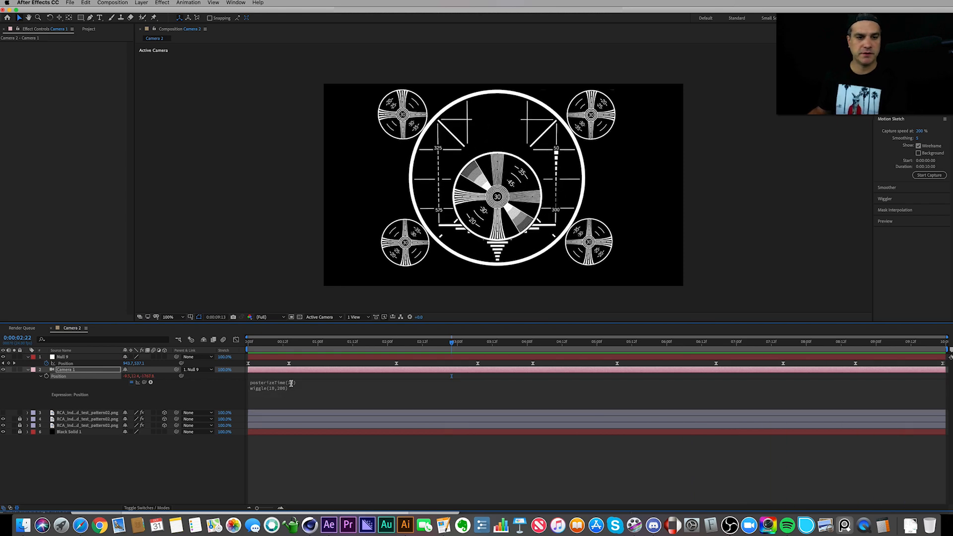
{"action": "left_click", "coordinate": [291, 383]}
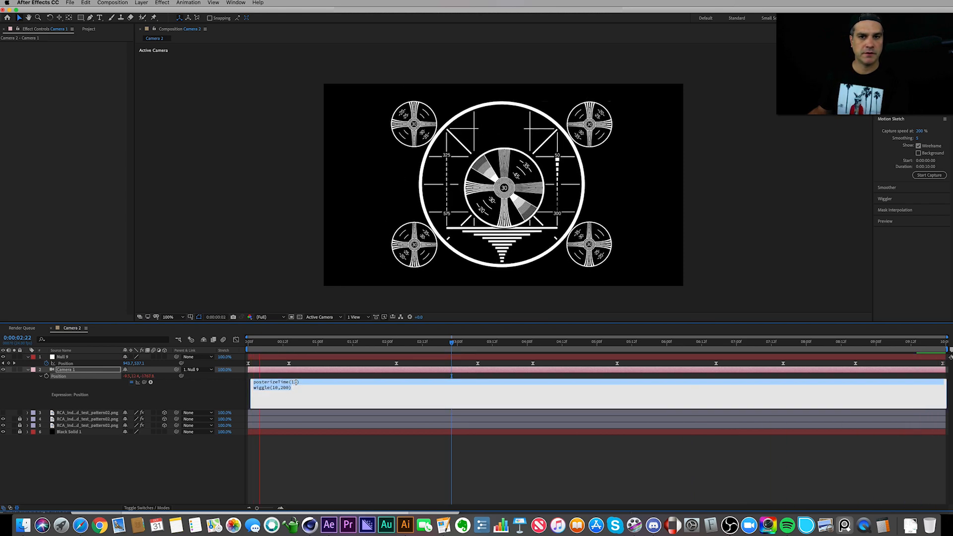
{"action": "left_click", "coordinate": [384, 437]}
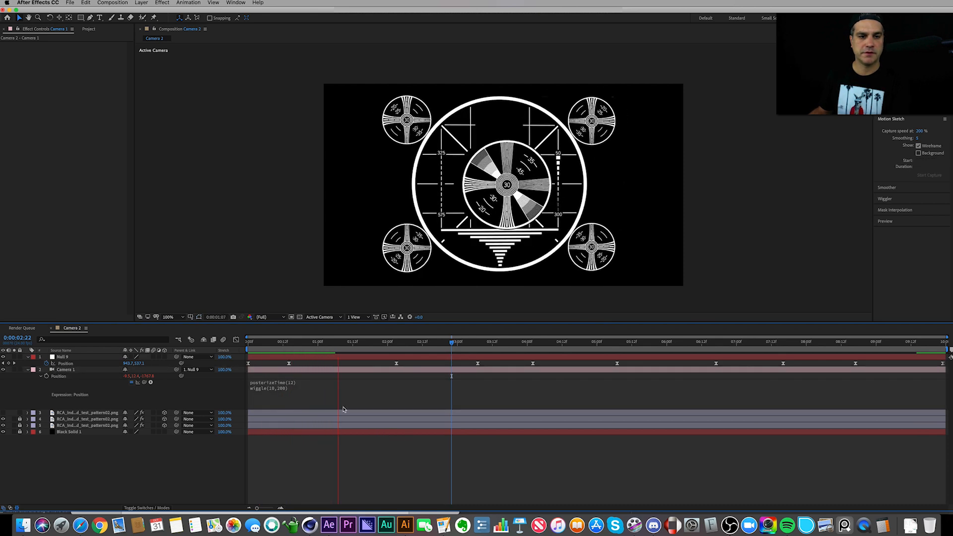
- Set the wiggle frequency in Camera 1's Position expression to 5 and preview the movement
{"action": "left_click", "coordinate": [279, 389]}
{"action": "left_click", "coordinate": [277, 388]}
{"action": "key", "text": "BackSpace"}
{"action": "key", "text": "BackSpace"}
{"action": "type", "text": "5"}
{"action": "key", "text": "KP_Enter"}
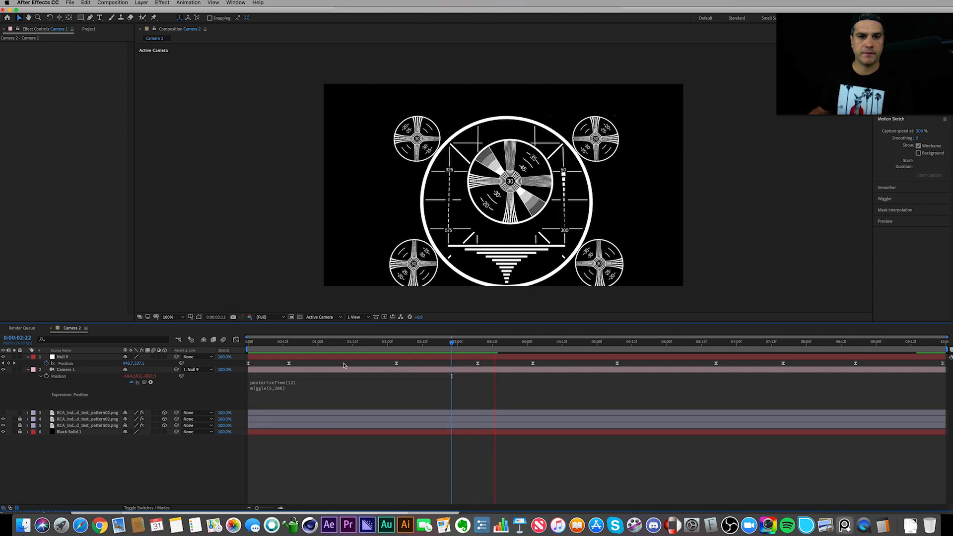
- Set the wiggle frequency to 1 and the posterizeTime value to 18 in Camera 1's Position expression
{"action": "left_click", "coordinate": [275, 389]}
{"action": "left_click", "coordinate": [277, 388]}
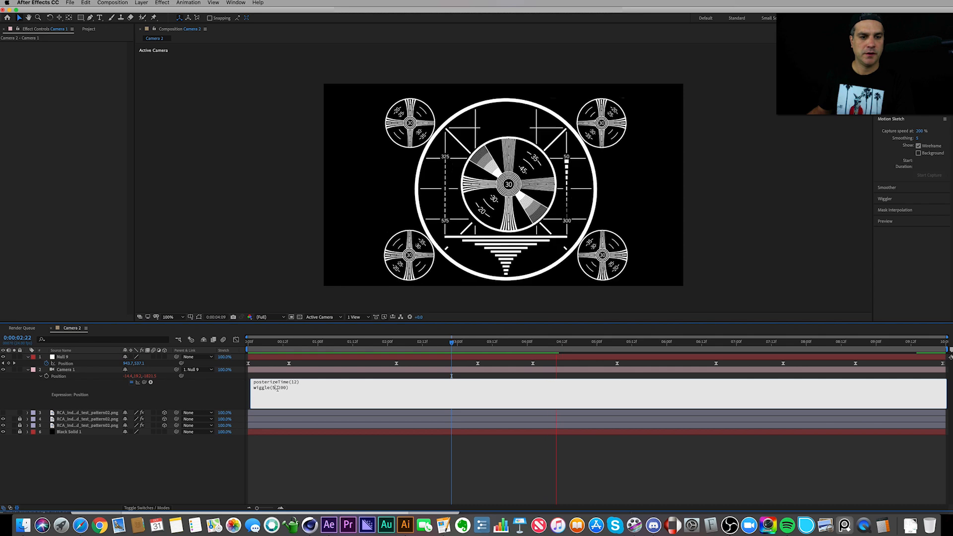
{"action": "key", "text": "BackSpace"}
{"action": "type", "text": "1"}
{"action": "double_click", "coordinate": [295, 382]}
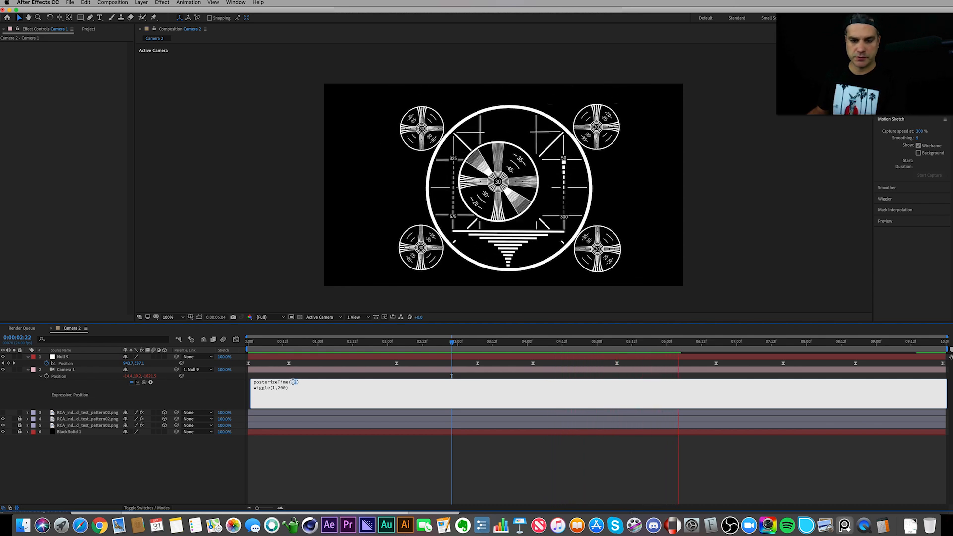
{"action": "type", "text": "18"}
{"action": "key", "text": "KP_Enter"}
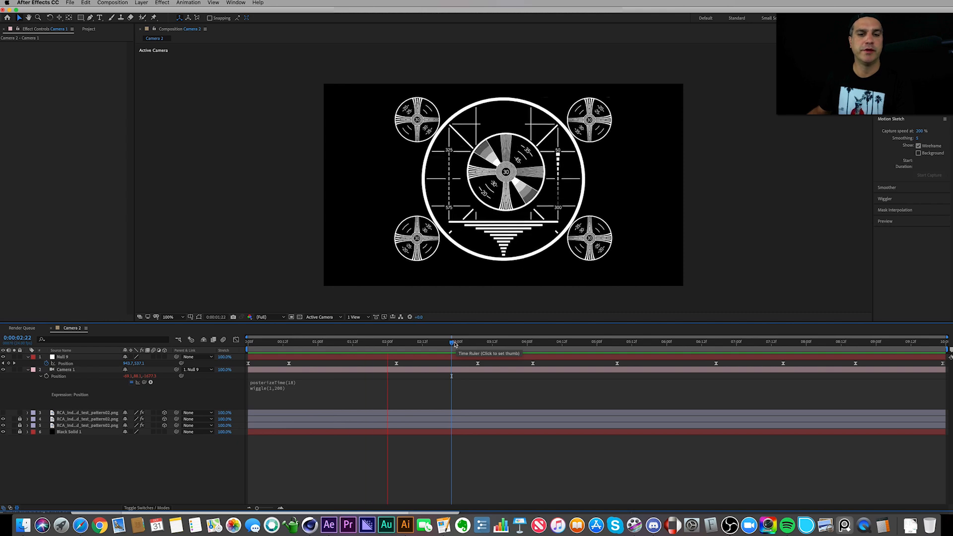
- Return to the start of the composition and remove Camera 1's Position expression and Null 9's Position keyframes
{"action": "left_click", "coordinate": [304, 347]}
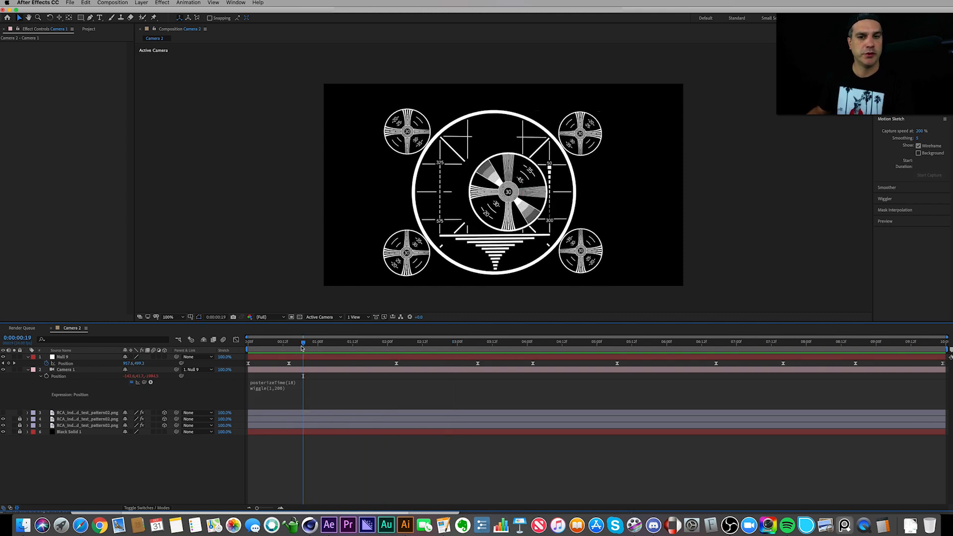
{"action": "left_click_drag", "start_coordinate": [304, 347], "coordinate": [233, 352]}
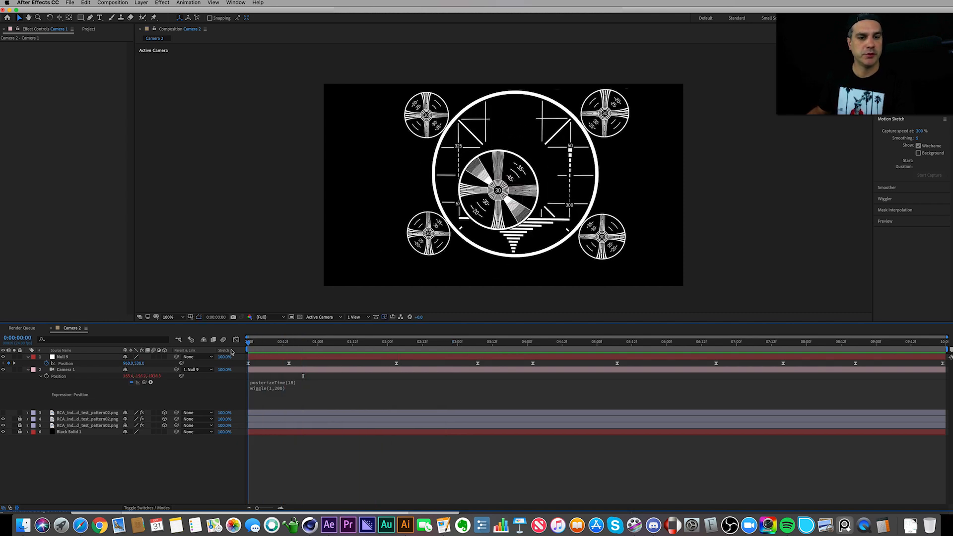
{"action": "left_click", "coordinate": [45, 377], "text": "alt"}
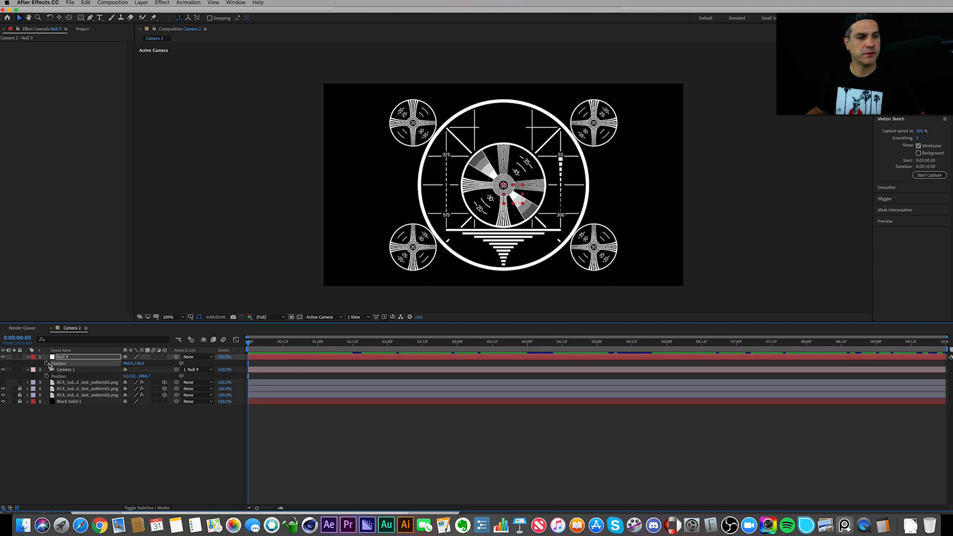
- Make Null 9 a 3D layer and reset Camera 1's Transform properties
{"action": "left_click", "coordinate": [29, 359]}
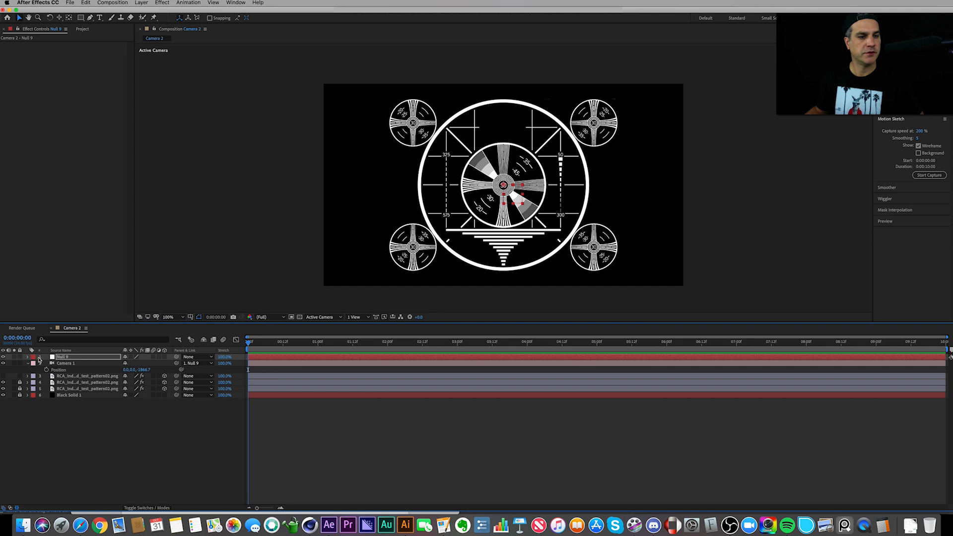
{"action": "left_click", "coordinate": [164, 357]}
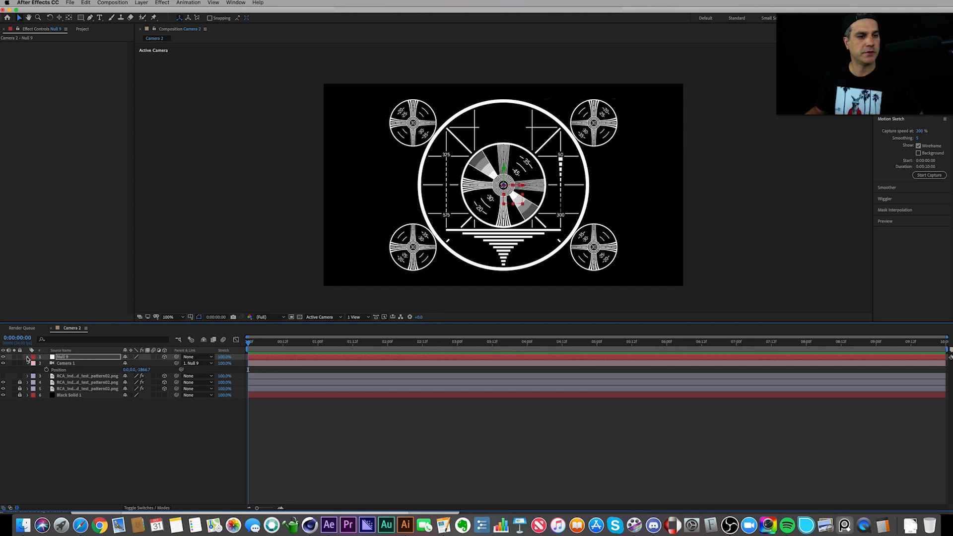
{"action": "left_click", "coordinate": [28, 356]}
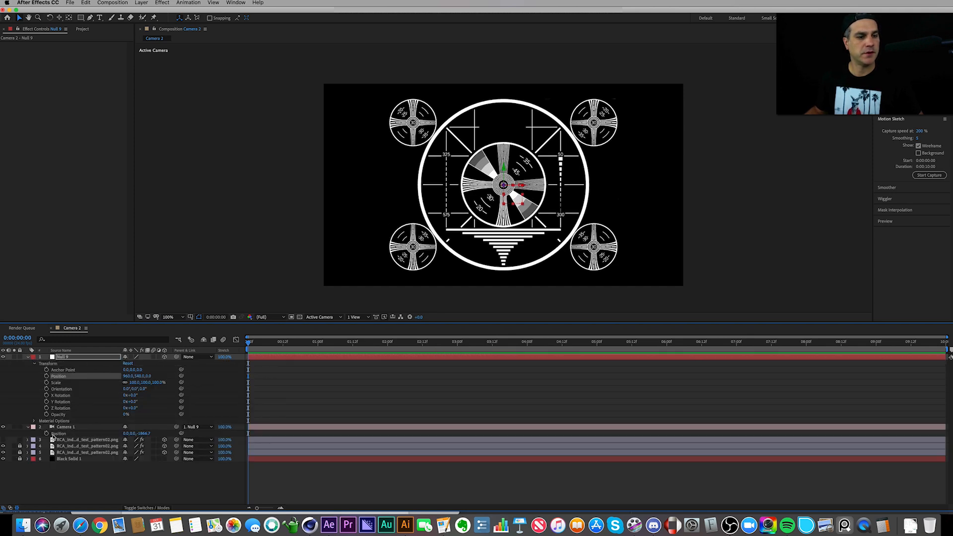
{"action": "left_click", "coordinate": [29, 427]}
{"action": "left_click", "coordinate": [29, 427]}
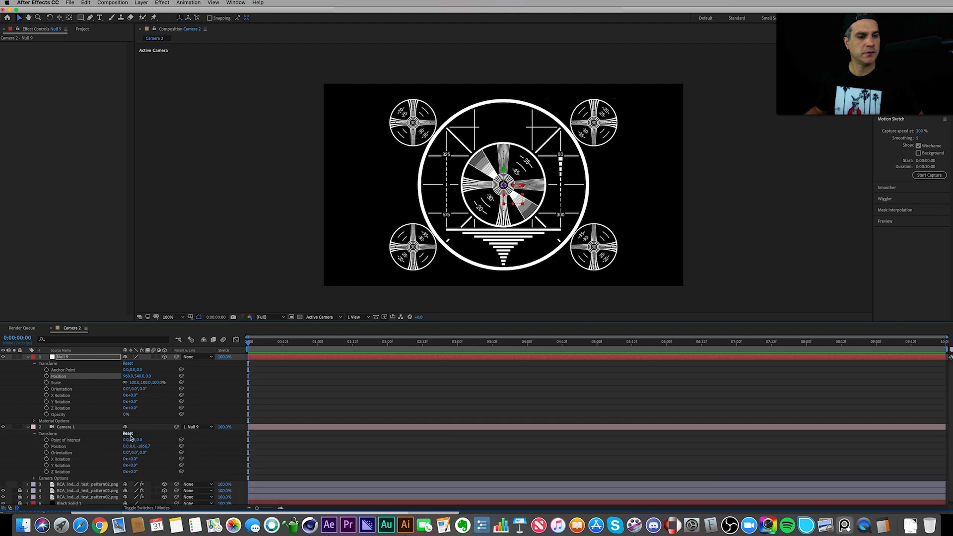
{"action": "left_click", "coordinate": [127, 434]}
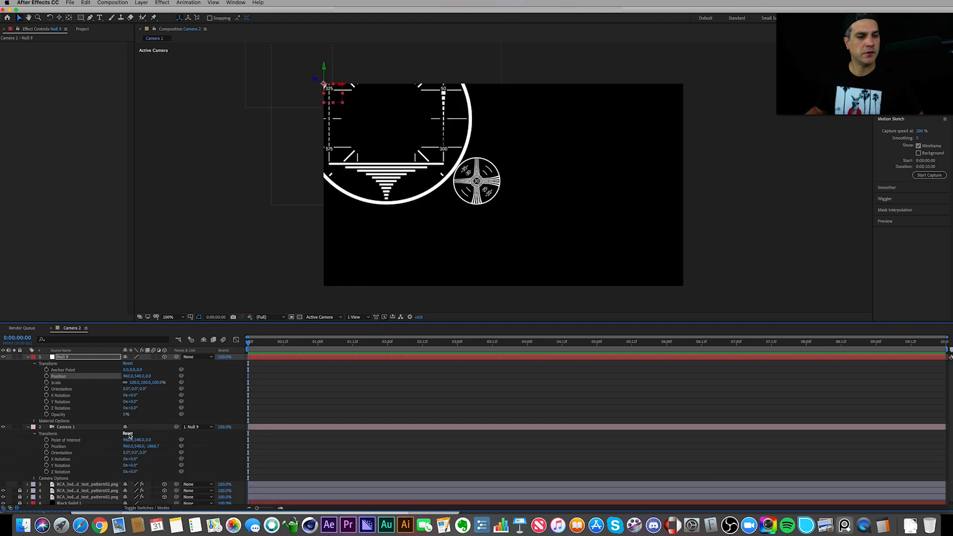
- Reset Camera 1's Transform properties and delete the hidden RCA test pattern layer below the camera
{"action": "left_click", "coordinate": [128, 434]}
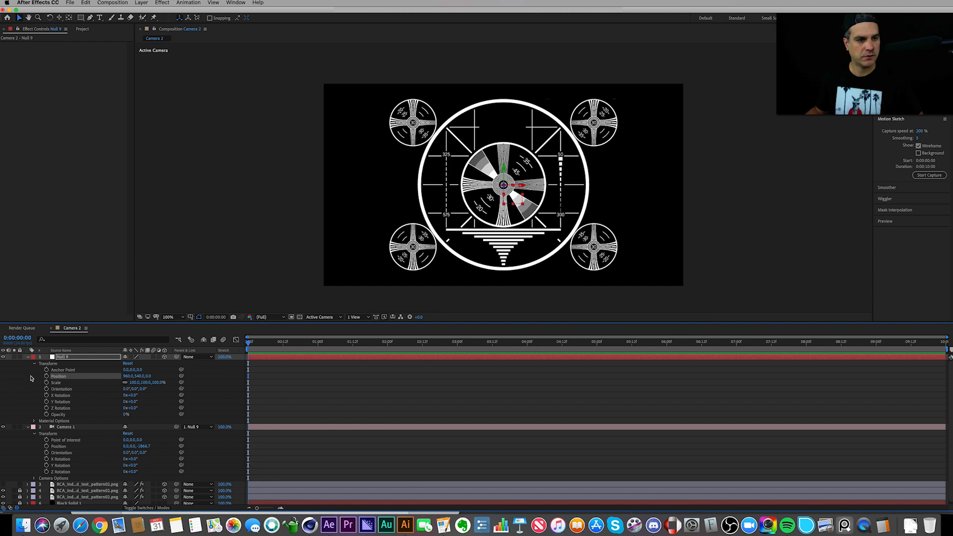
{"action": "left_click", "coordinate": [29, 357]}
{"action": "left_click", "coordinate": [28, 363]}
{"action": "left_click", "coordinate": [63, 358]}
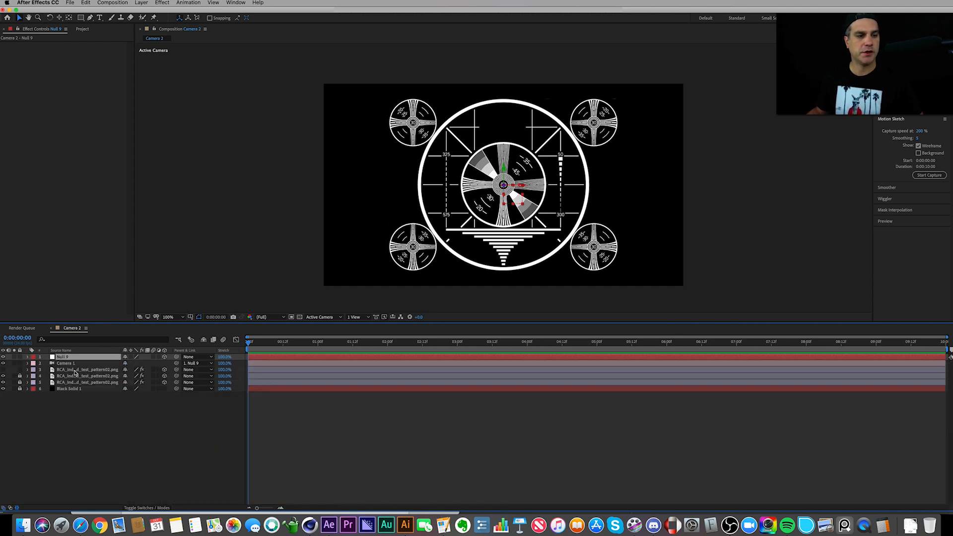
{"action": "left_click", "coordinate": [66, 370]}
{"action": "key", "text": "Delete"}
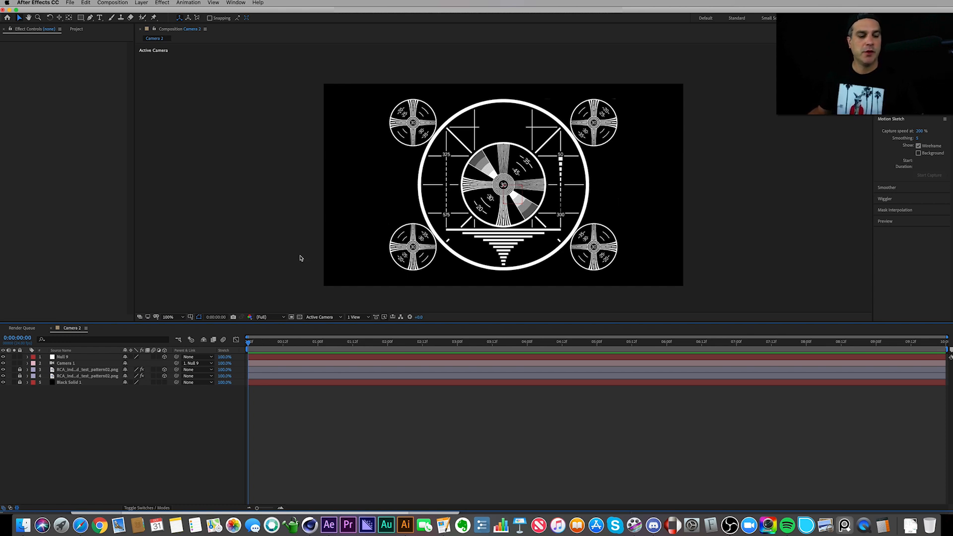
- Open Animation Composer and expand its Transition Presets to the Position presets under 3D Layer Transformations
{"action": "left_click", "coordinate": [236, 2]}
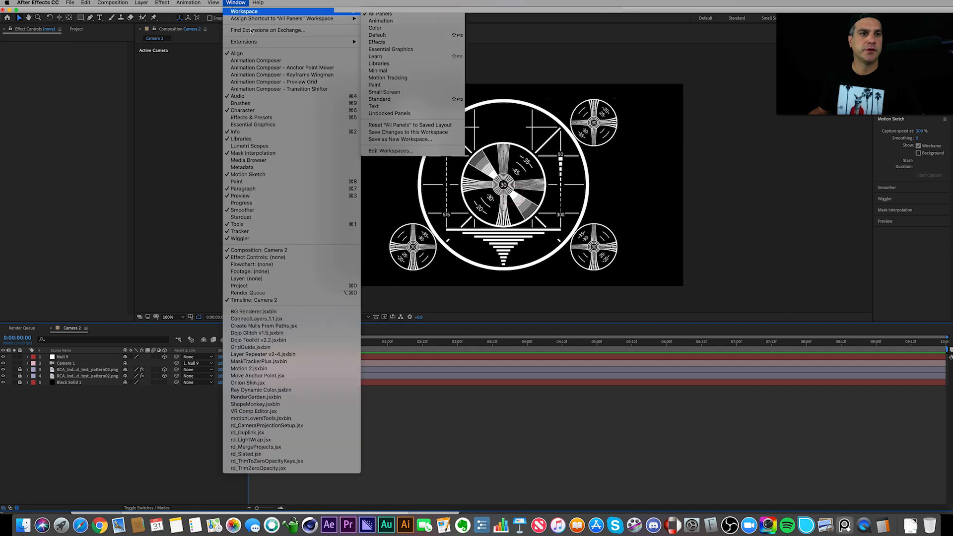
{"action": "left_click", "coordinate": [256, 60]}
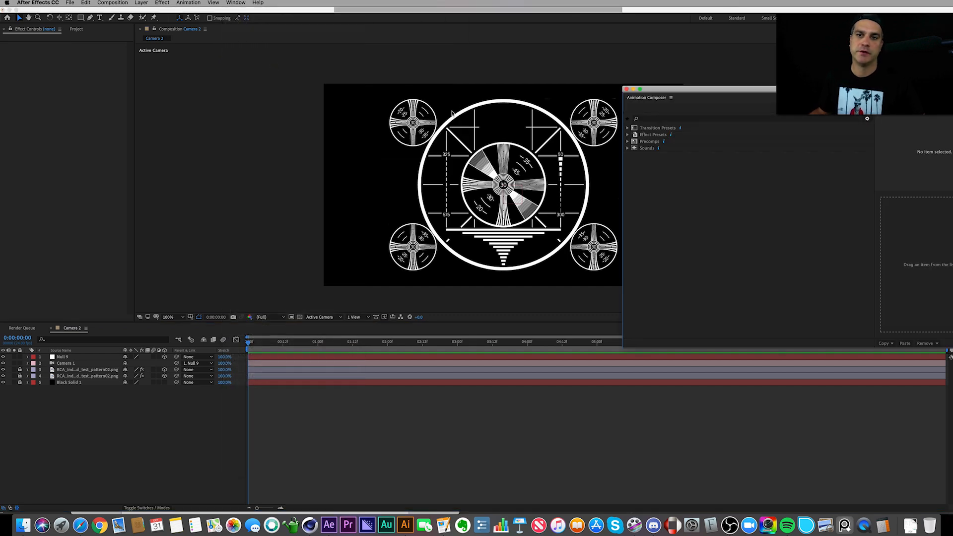
{"action": "mouse_move", "coordinate": [725, 85]}
{"action": "left_mouse_down"}
{"action": "mouse_move", "coordinate": [787, 71]}
{"action": "mouse_move", "coordinate": [790, 59]}
{"action": "mouse_move", "coordinate": [712, 69]}
{"action": "mouse_move", "coordinate": [631, 104]}
{"action": "mouse_move", "coordinate": [610, 201]}
{"action": "mouse_move", "coordinate": [179, 137]}
{"action": "mouse_move", "coordinate": [102, 102]}
{"action": "mouse_move", "coordinate": [118, 93]}
{"action": "mouse_move", "coordinate": [257, 118]}
{"action": "mouse_move", "coordinate": [515, 224]}
{"action": "left_mouse_up"}
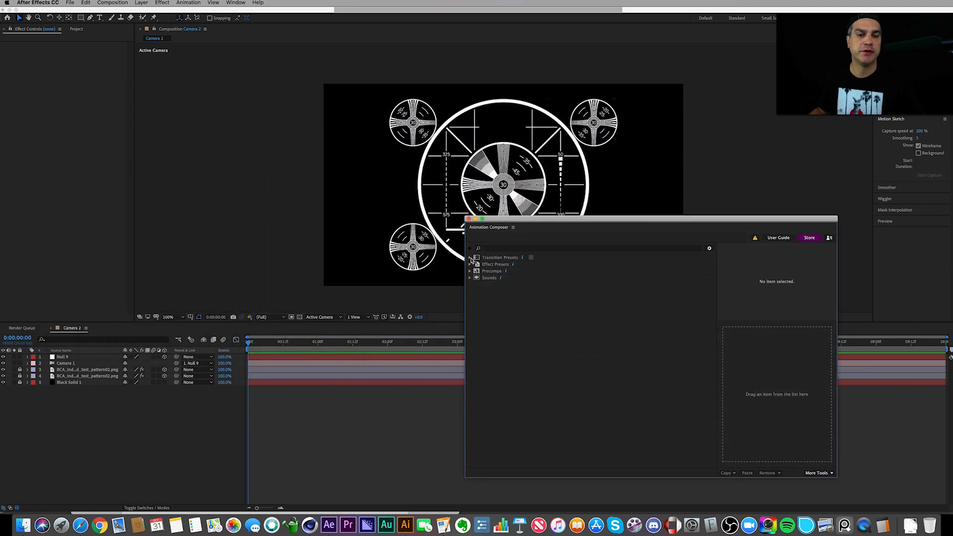
{"action": "left_click", "coordinate": [470, 258]}
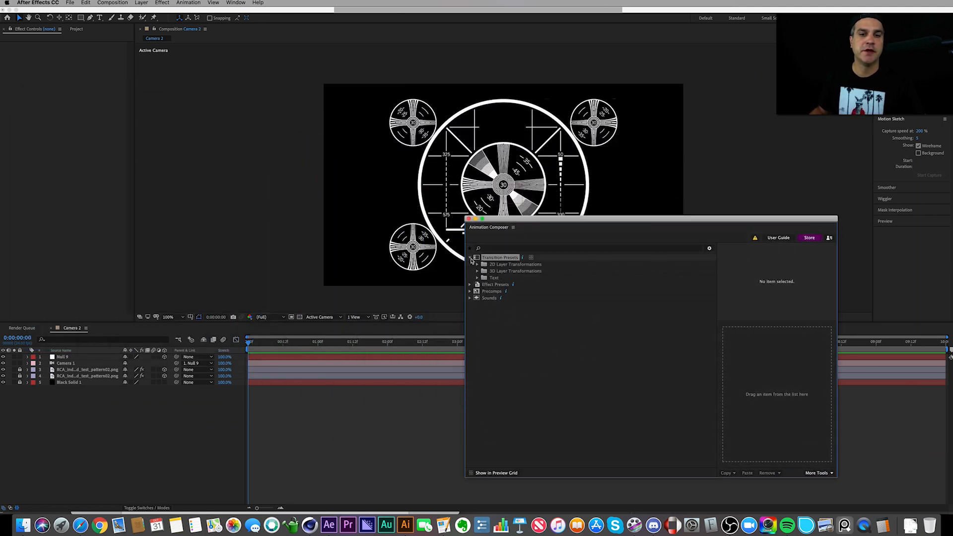
{"action": "left_click", "coordinate": [492, 272]}
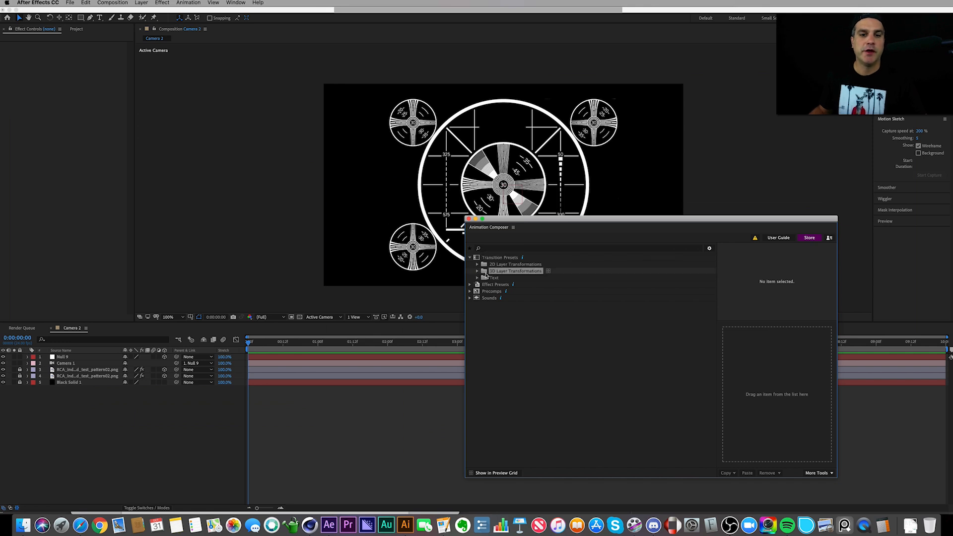
{"action": "left_click", "coordinate": [477, 272]}
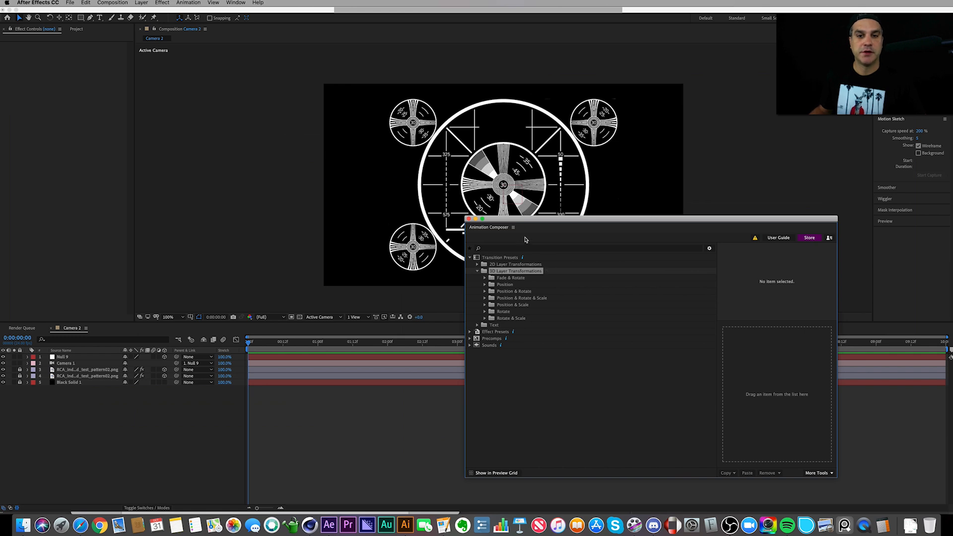
{"action": "left_click_drag", "start_coordinate": [523, 222], "coordinate": [564, 179]}
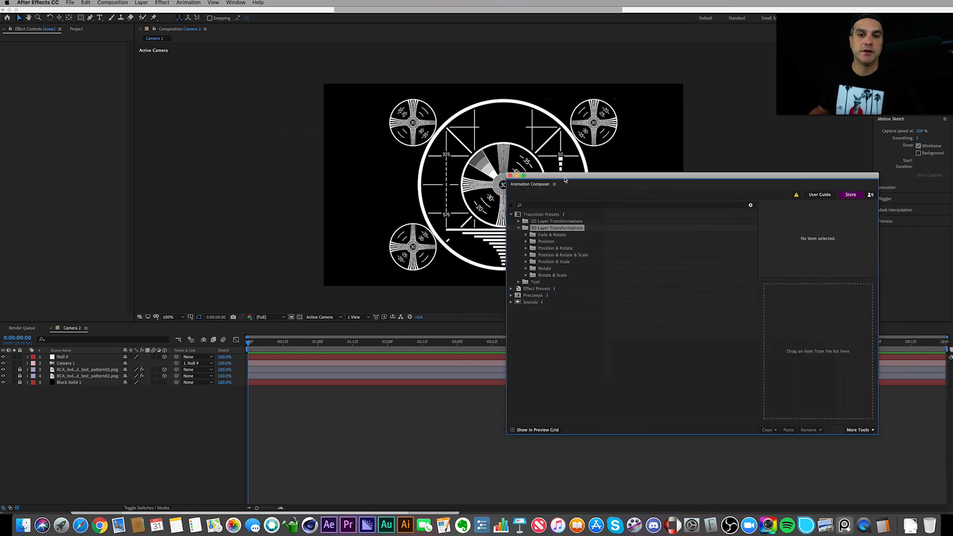
{"action": "left_click", "coordinate": [527, 242]}
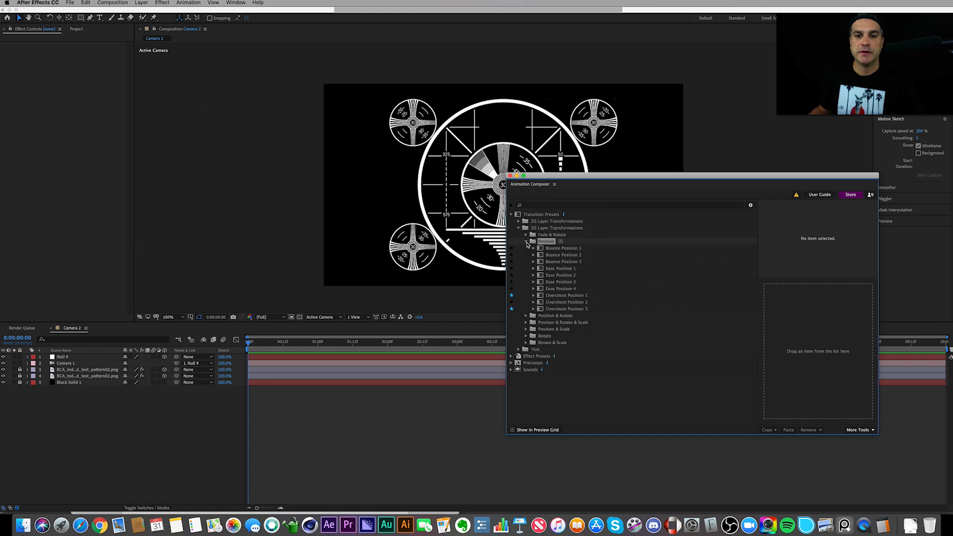
{"action": "left_click_drag", "start_coordinate": [542, 177], "coordinate": [619, 222]}
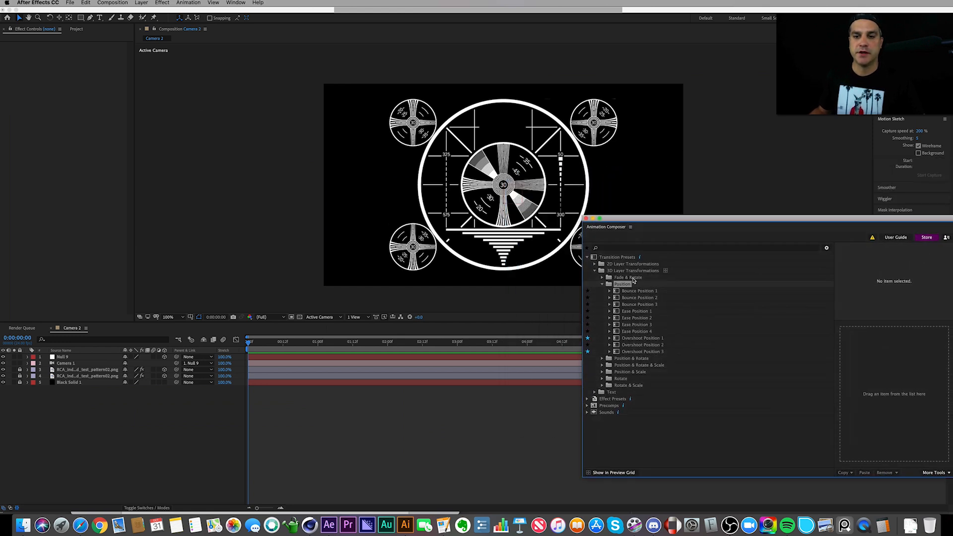
- Compare the previews of Overshoot Position 1, 3 and 2, including the Left and Bottom variants of Overshoot Position 2
{"action": "left_click", "coordinate": [648, 339]}
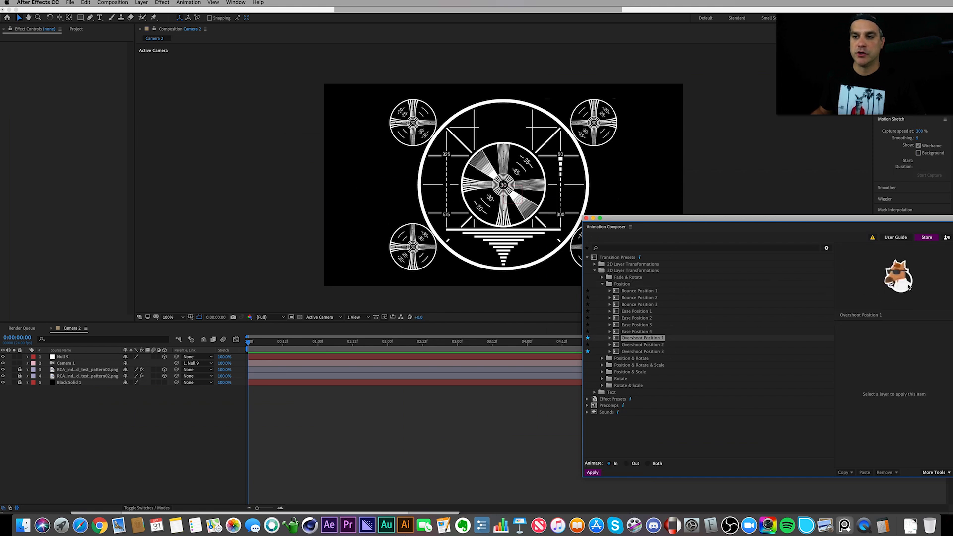
{"action": "left_click_drag", "start_coordinate": [811, 219], "coordinate": [464, 232]}
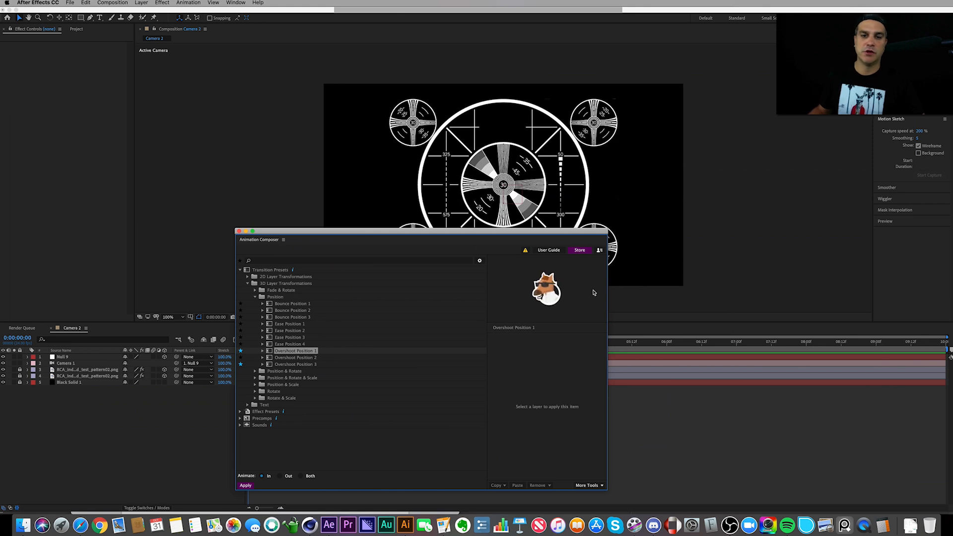
{"action": "left_click_drag", "start_coordinate": [480, 236], "coordinate": [688, 197]}
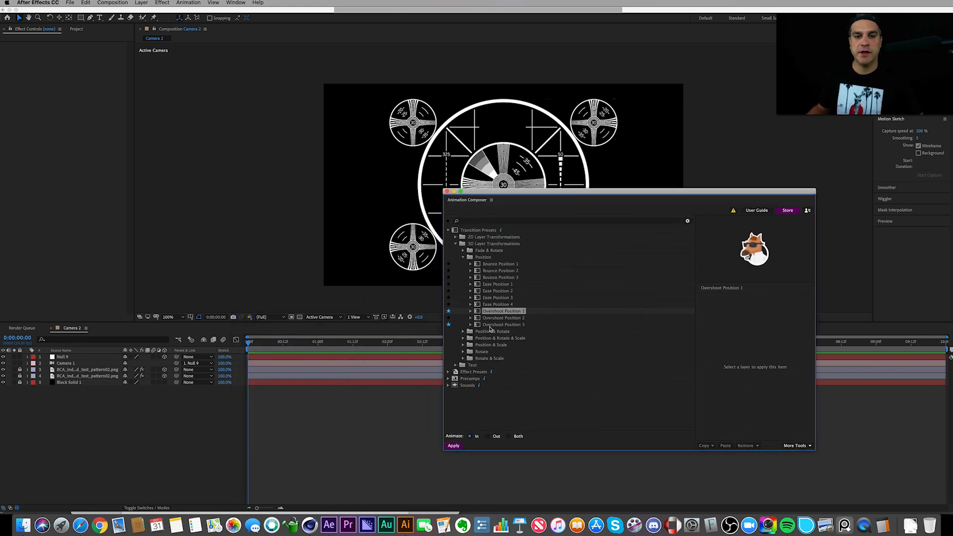
{"action": "left_click", "coordinate": [490, 326]}
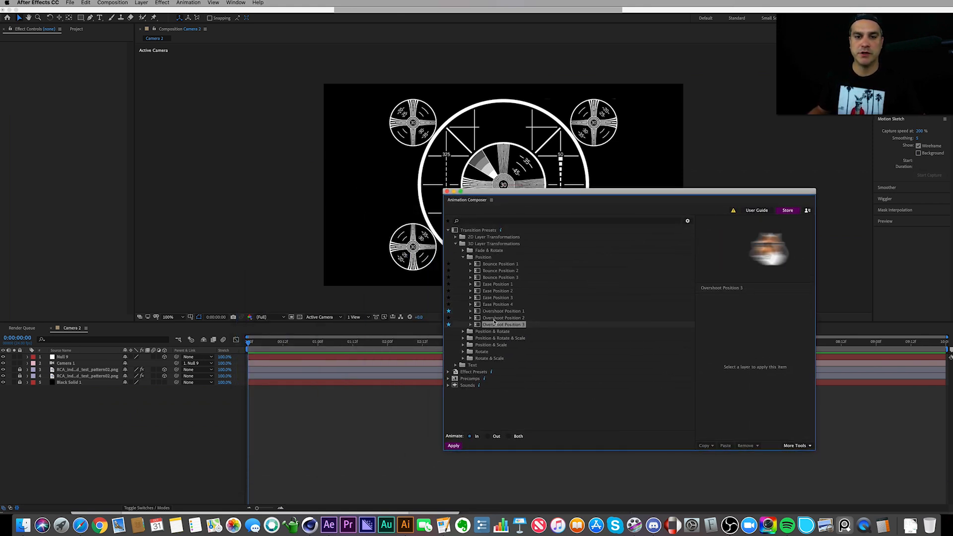
{"action": "left_click", "coordinate": [495, 319]}
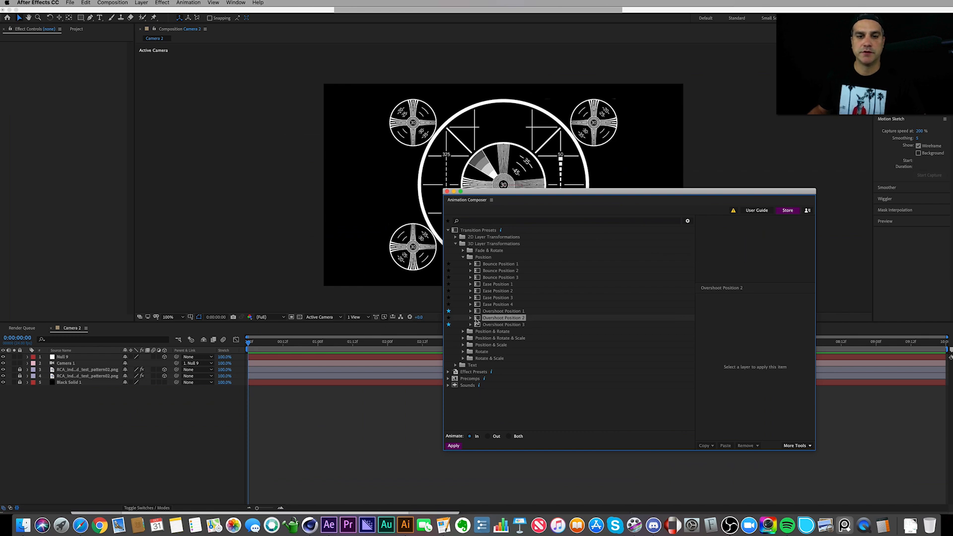
{"action": "left_click", "coordinate": [470, 318]}
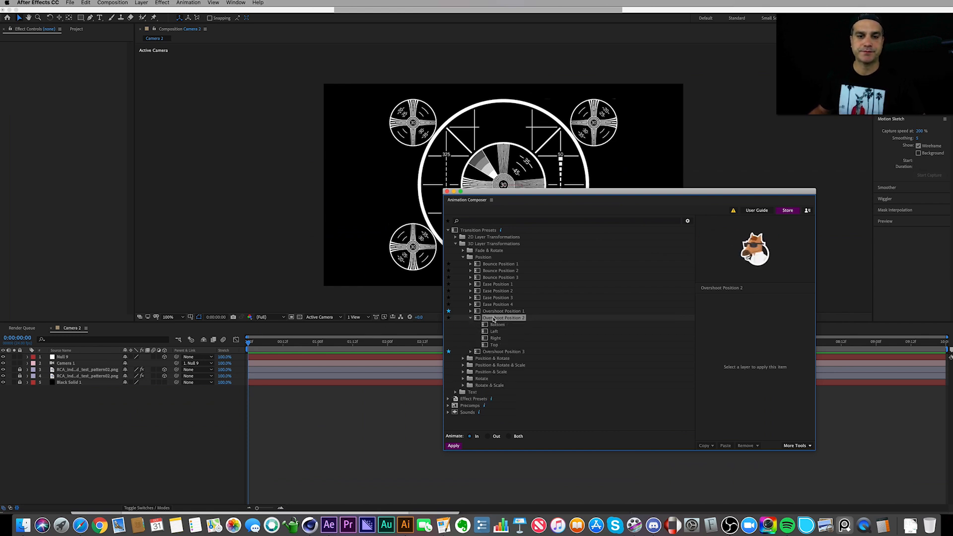
{"action": "left_click", "coordinate": [495, 331]}
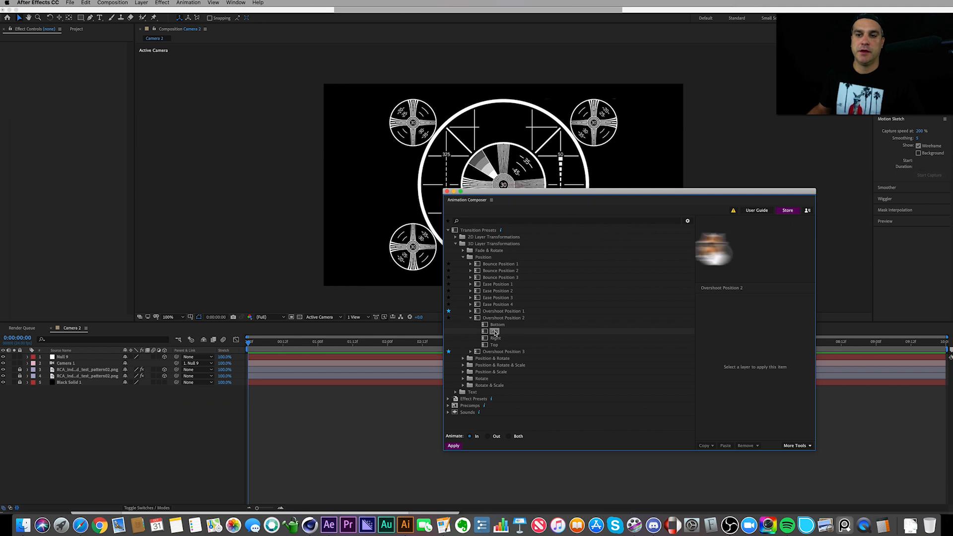
{"action": "left_click", "coordinate": [496, 326]}
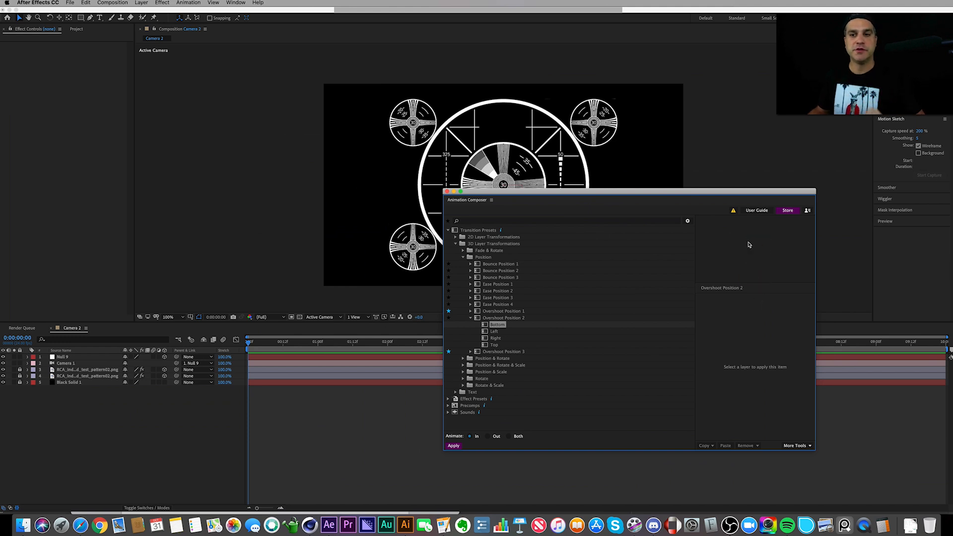
{"action": "left_click_drag", "start_coordinate": [515, 198], "coordinate": [467, 186]}
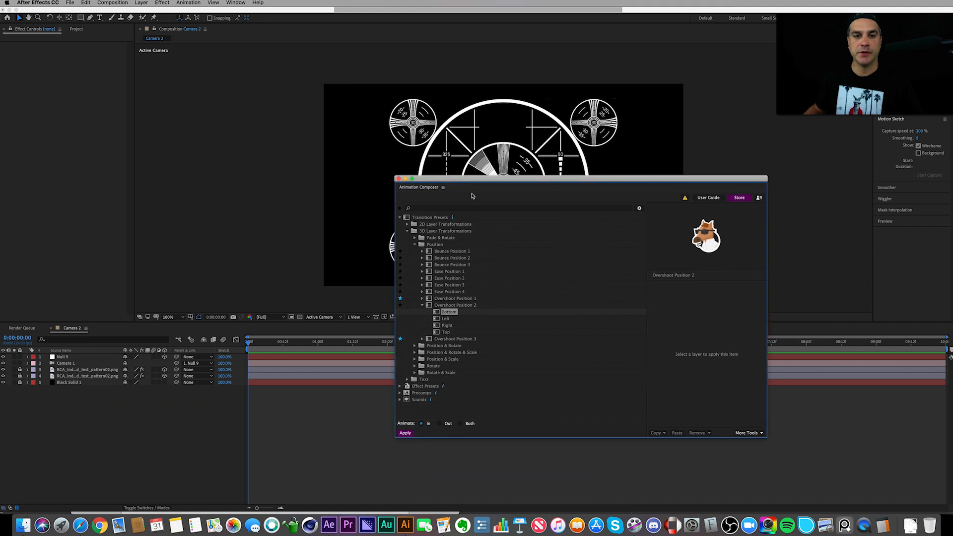
- Apply the Bottom variant of the Overshoot Position 2 preset to Null 9 as an In animation
{"action": "left_click", "coordinate": [64, 357]}
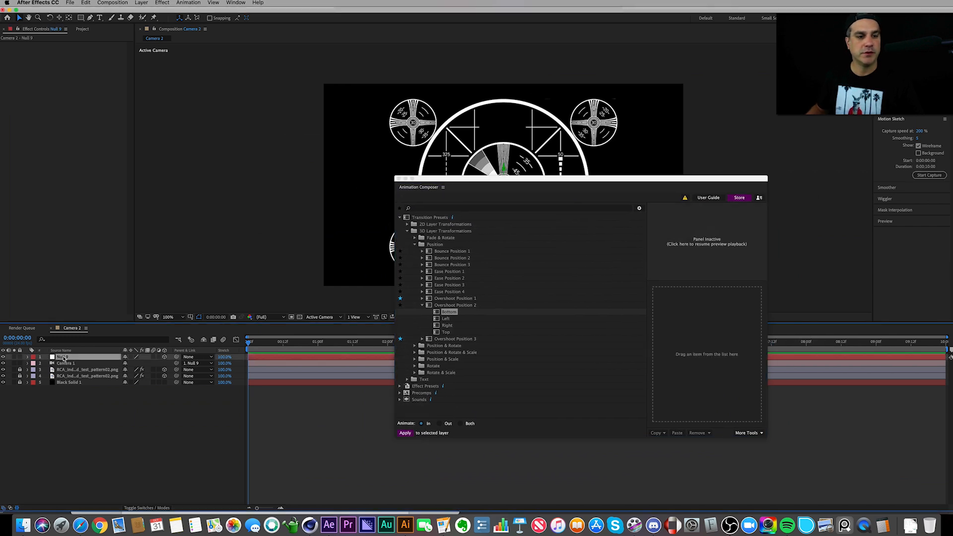
{"action": "left_click", "coordinate": [66, 363]}
{"action": "left_click", "coordinate": [122, 357]}
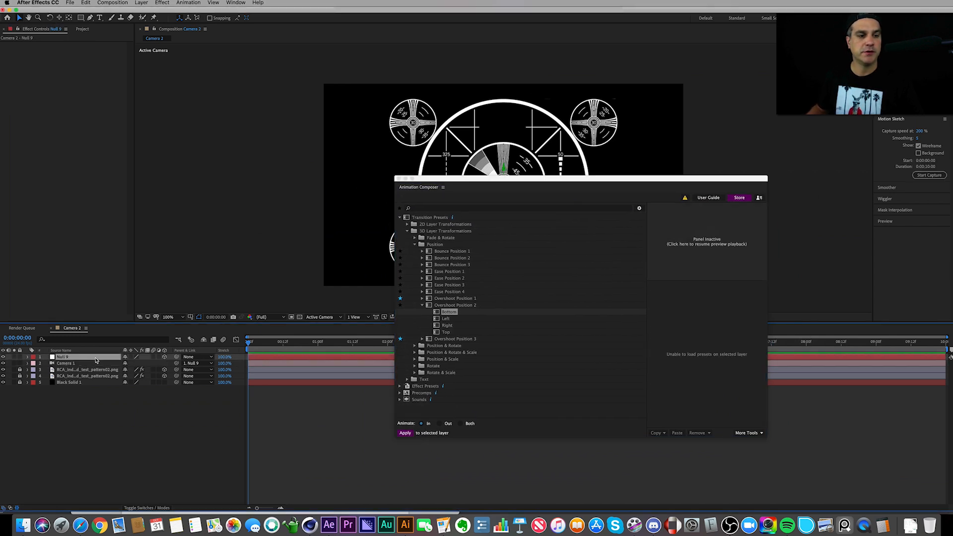
{"action": "left_click", "coordinate": [440, 314]}
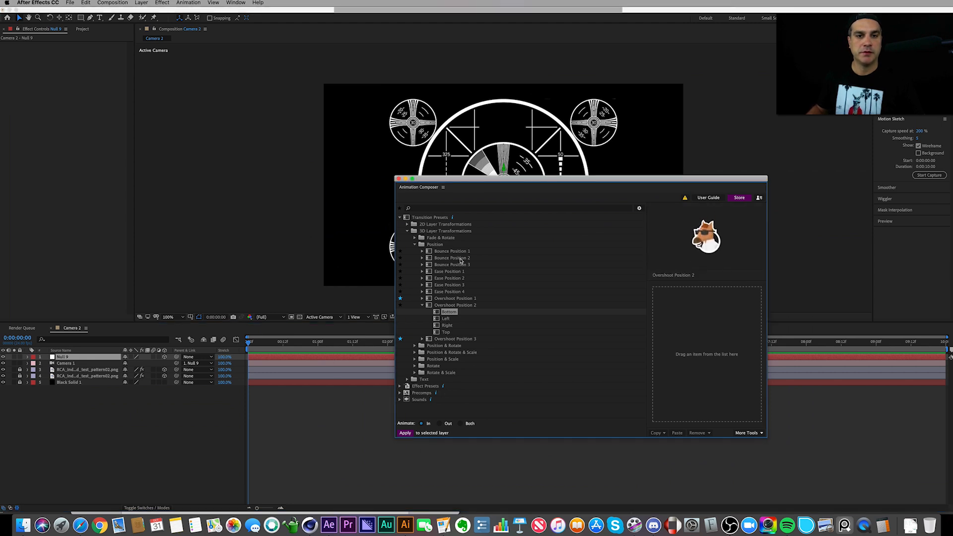
{"action": "left_click", "coordinate": [404, 433]}
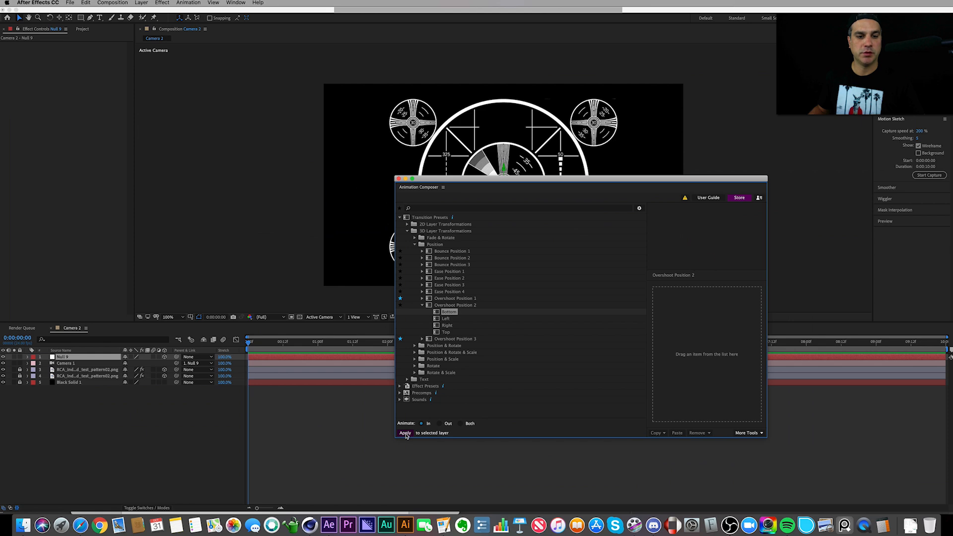
{"action": "left_click_drag", "start_coordinate": [425, 180], "coordinate": [762, 358]}
- End the work area at 0:00:03:12 and preview Null 9's transition from the start of the composition
{"action": "left_click", "coordinate": [458, 342]}
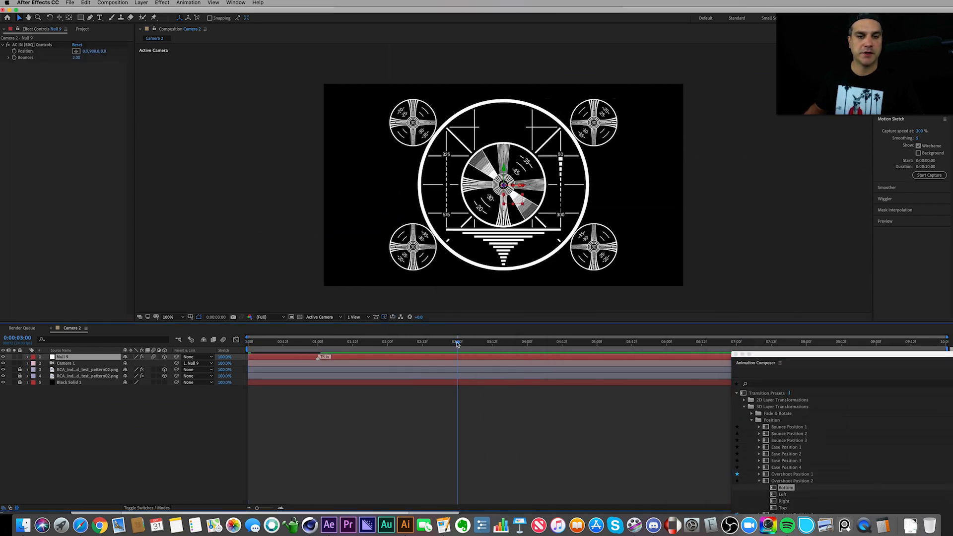
{"action": "left_click", "coordinate": [492, 343]}
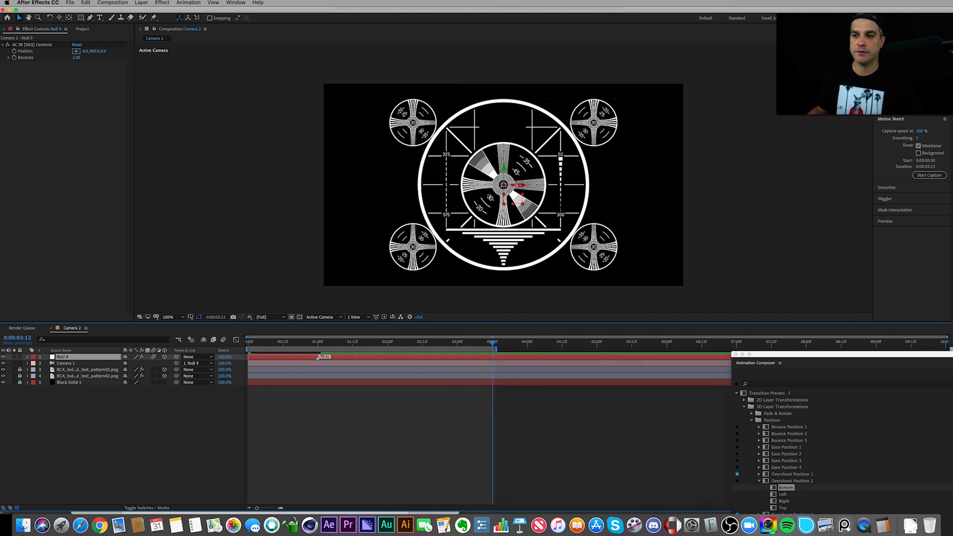
{"action": "key", "text": "="}
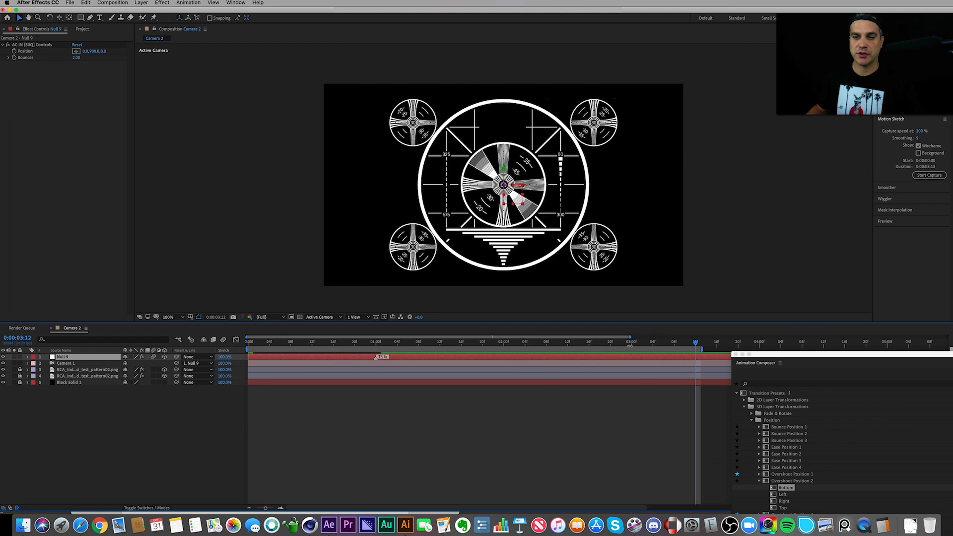
{"action": "left_click_drag", "start_coordinate": [379, 347], "coordinate": [180, 359]}
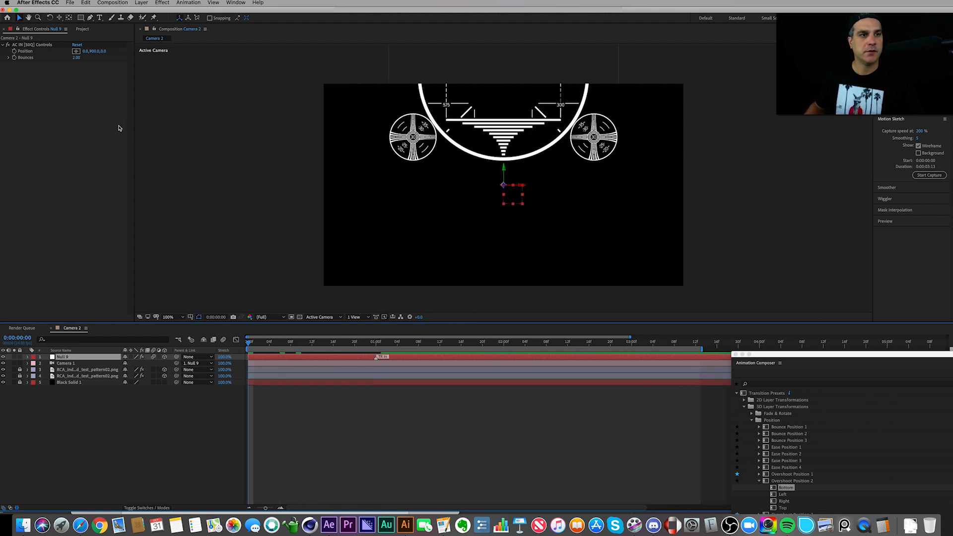
{"action": "key", "text": "space"}
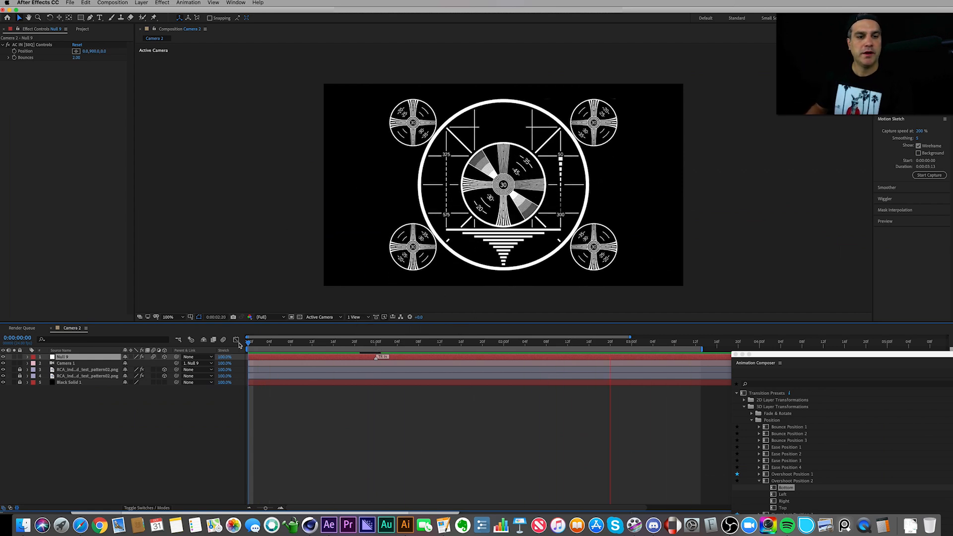
{"action": "key", "text": "space"}
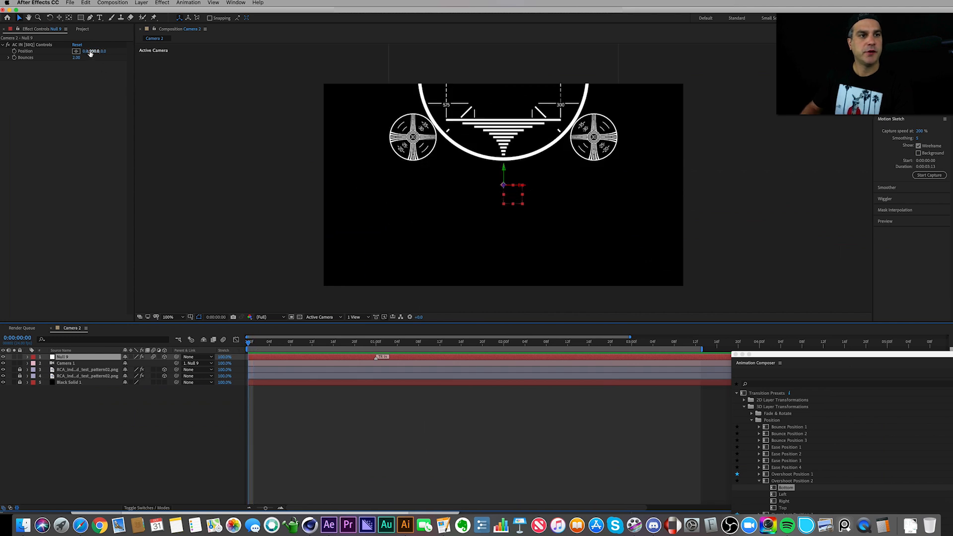
- Set the Position in Null 9's AC IN Controls effect to Y 2175 and Z -2000
{"action": "left_click_drag", "start_coordinate": [87, 59], "coordinate": [100, 55]}
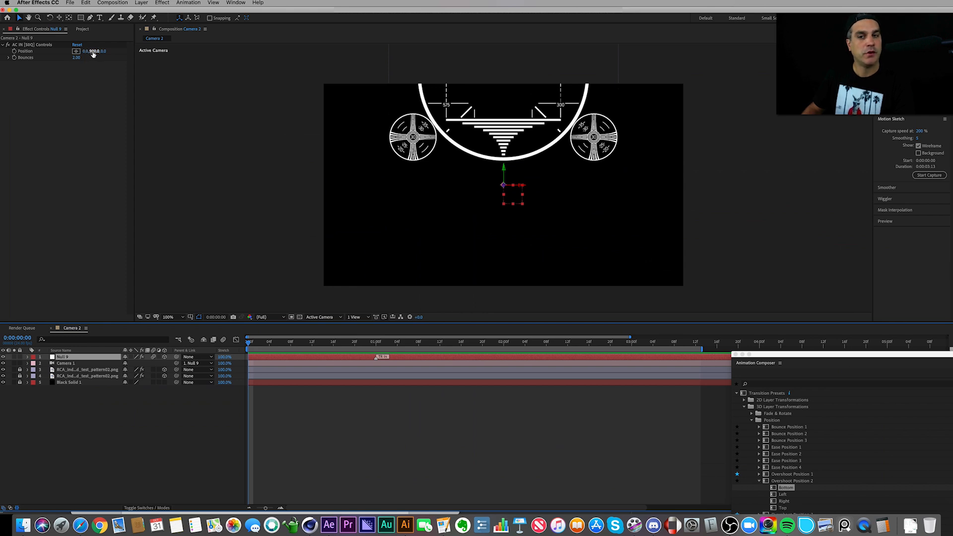
{"action": "left_click", "coordinate": [101, 51]}
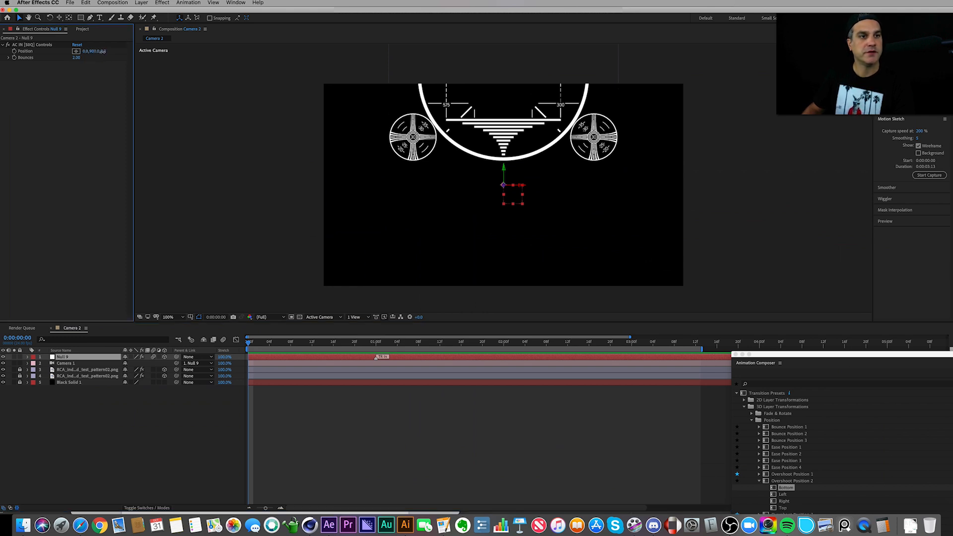
{"action": "left_click", "coordinate": [102, 51]}
{"action": "type", "text": "-2000"}
{"action": "key", "text": "Return"}
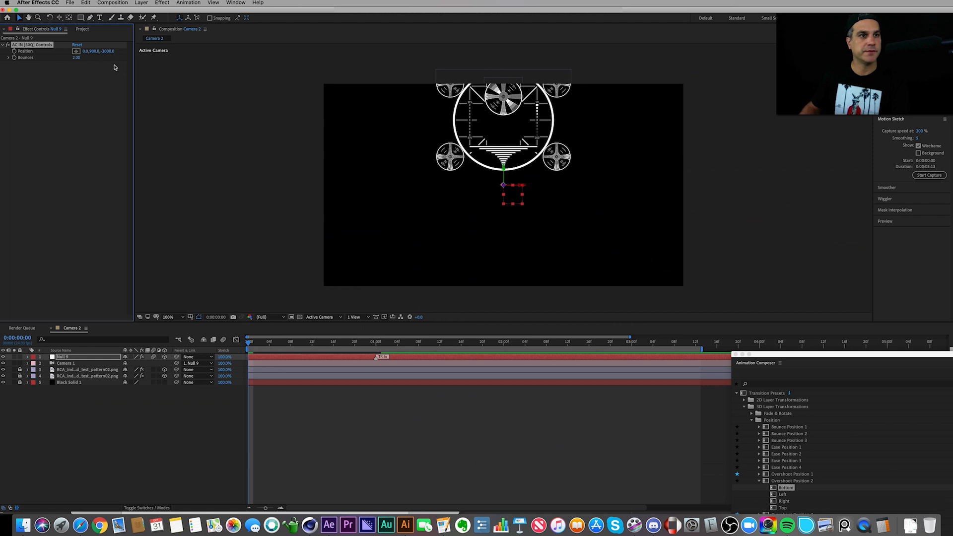
{"action": "left_click_drag", "start_coordinate": [95, 51], "coordinate": [603, 25]}
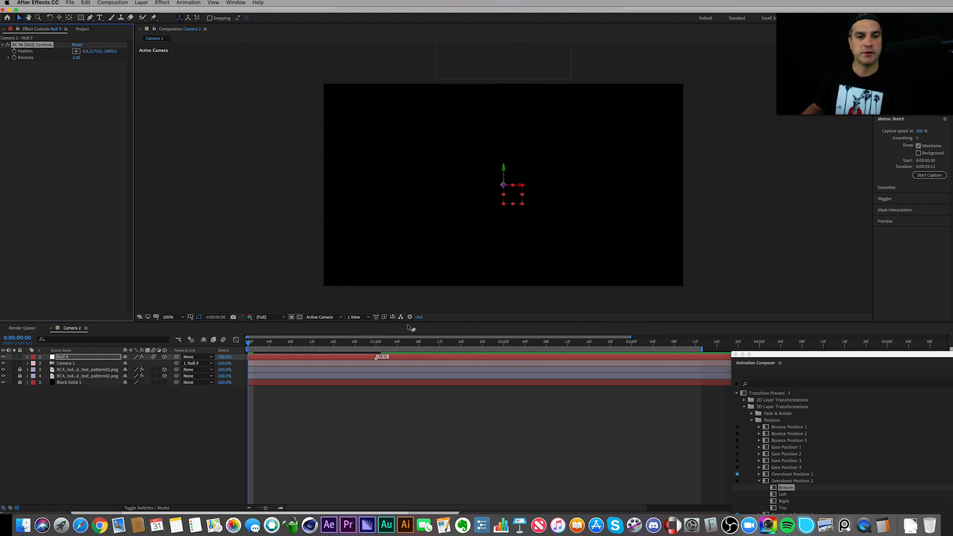
- Extend Null 9's In transition to end at 0:00:02:00, preview it, and lengthen it further to about 0:00:02:14
{"action": "left_click", "coordinate": [376, 342]}
{"action": "left_click_drag", "start_coordinate": [375, 360], "coordinate": [507, 367]}
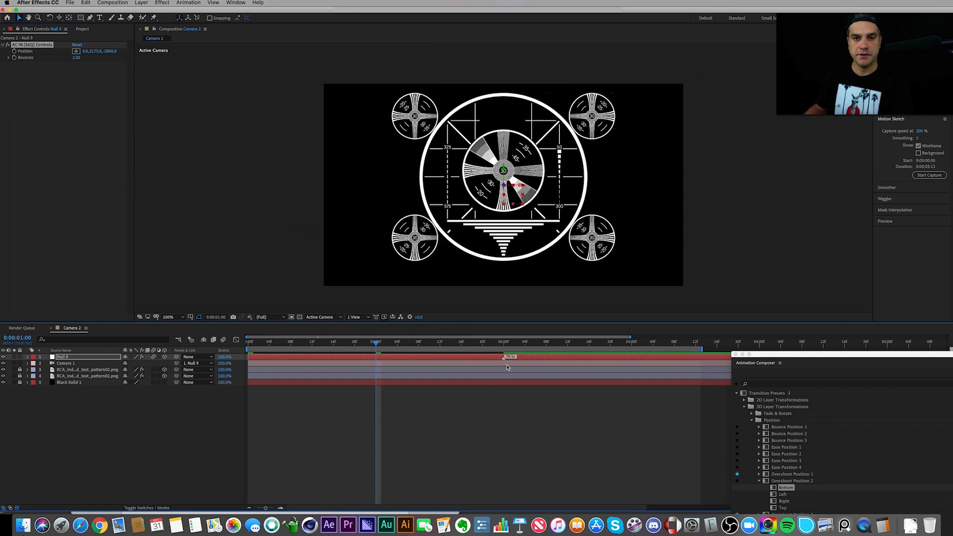
{"action": "key", "text": "space"}
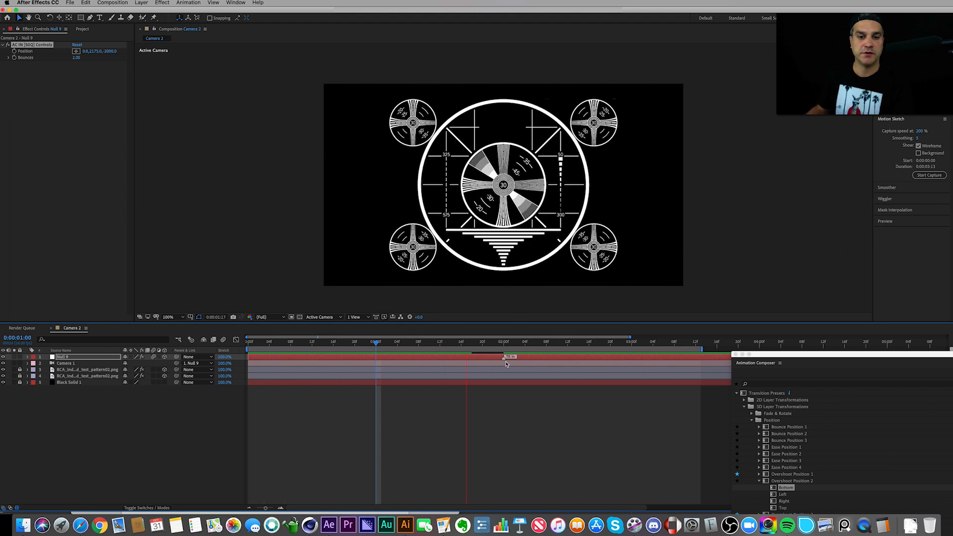
{"action": "left_click_drag", "start_coordinate": [580, 362], "coordinate": [579, 358]}
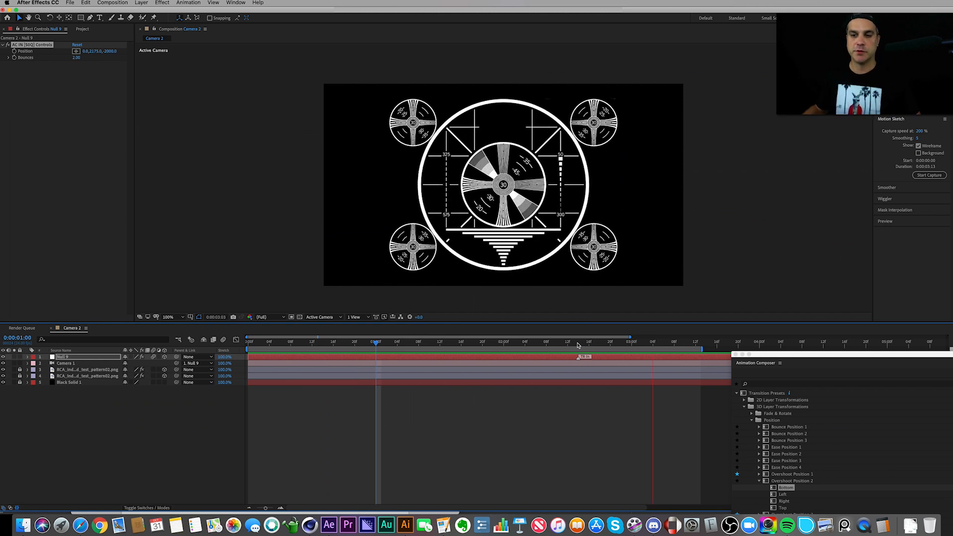
- Remove all Animation Composer presets from Null 9
{"action": "left_click_drag", "start_coordinate": [810, 357], "coordinate": [769, 192]}
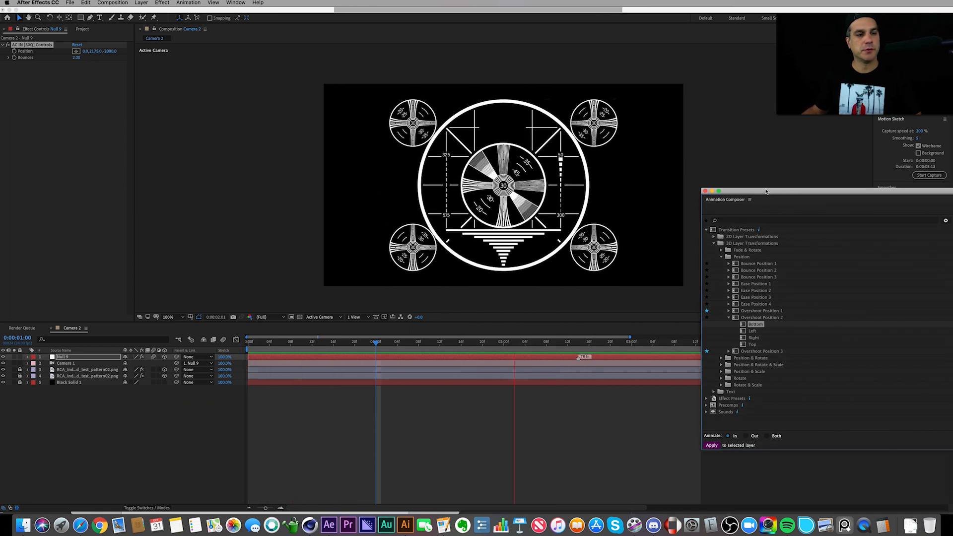
{"action": "left_click_drag", "start_coordinate": [769, 193], "coordinate": [731, 175]}
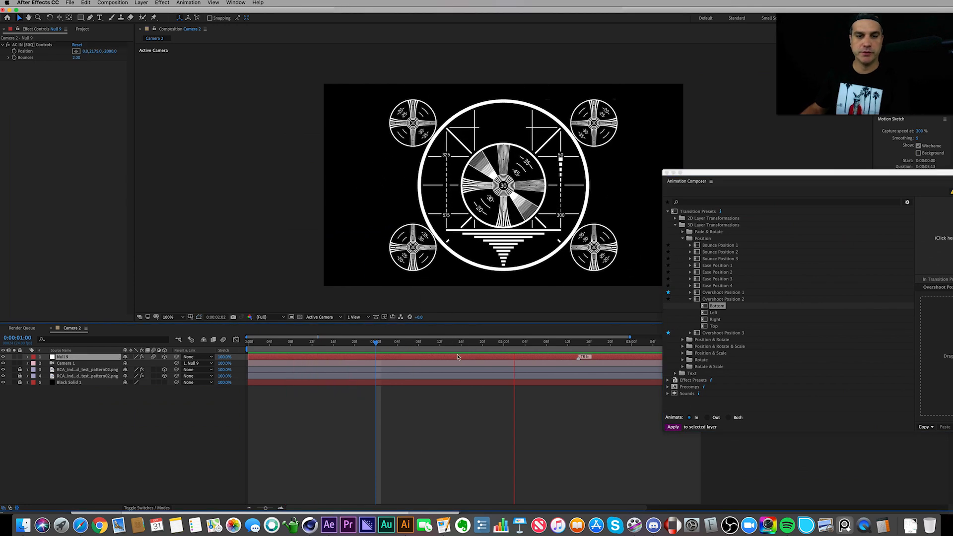
{"action": "left_click", "coordinate": [451, 343]}
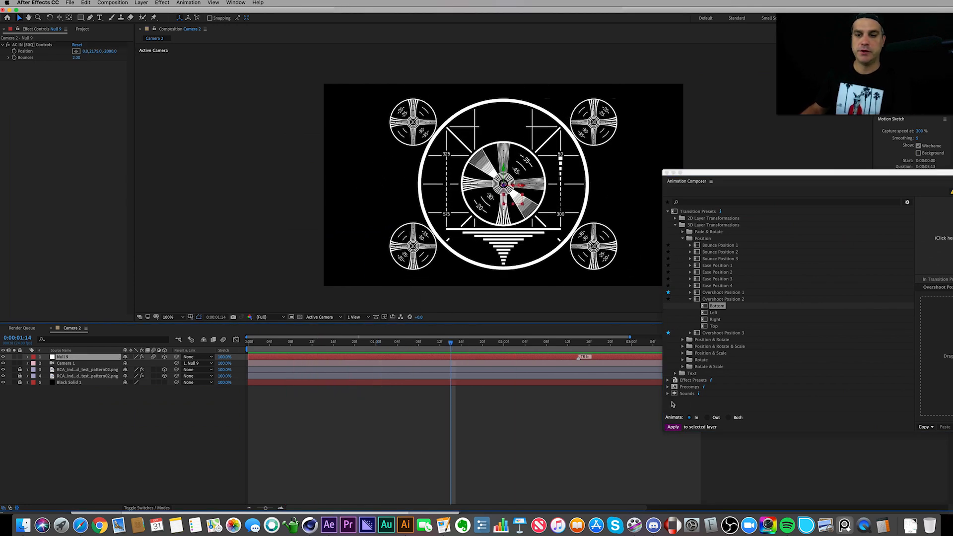
{"action": "left_click_drag", "start_coordinate": [845, 173], "coordinate": [493, 161]}
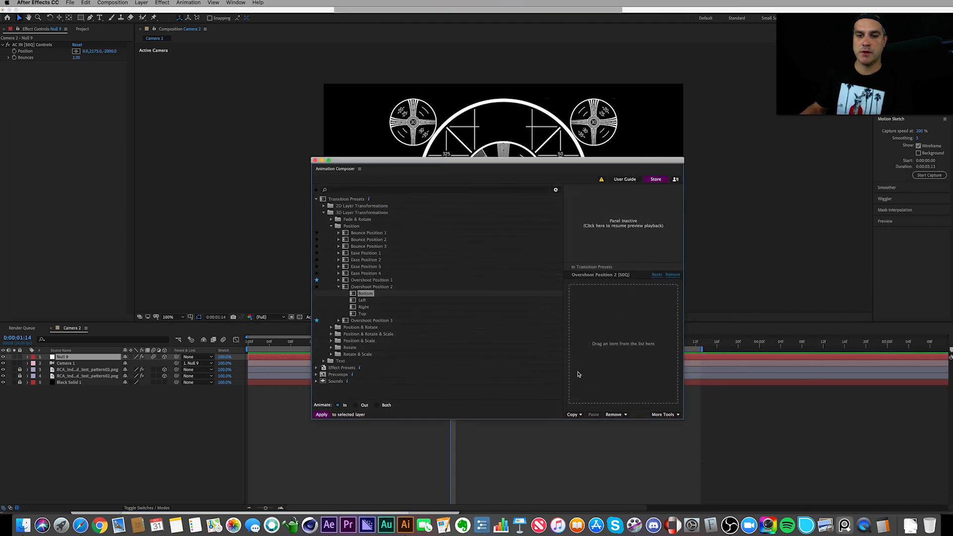
{"action": "left_click", "coordinate": [616, 415]}
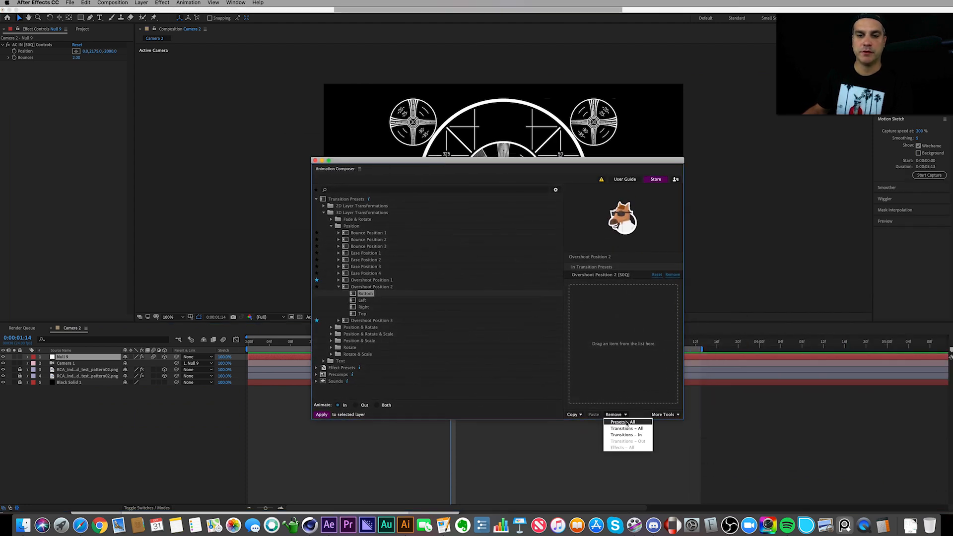
{"action": "left_click", "coordinate": [627, 422]}
{"action": "left_click_drag", "start_coordinate": [407, 160], "coordinate": [686, 253]}
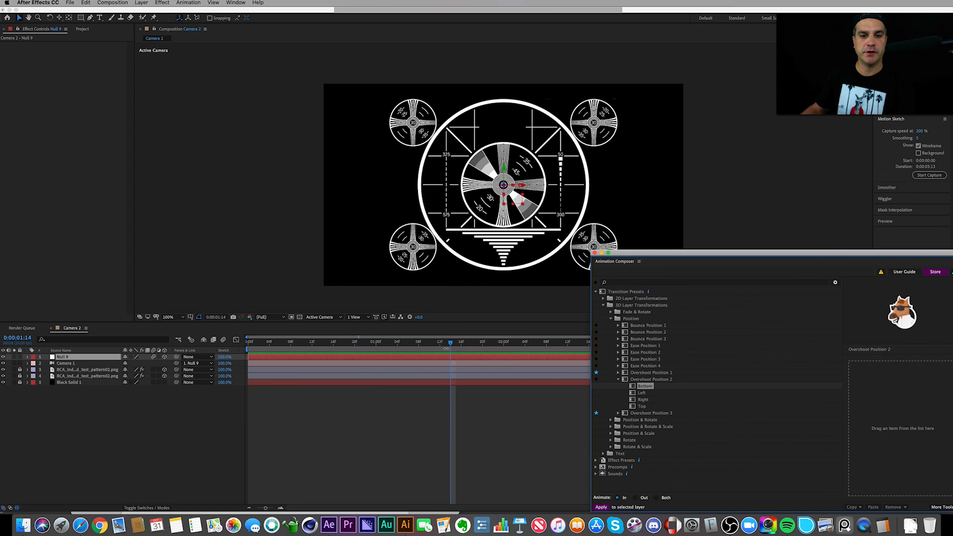
- Apply the Top variant of the Overshoot Position 1 preset to Null 9 as an In animation at 0:00:01:18
{"action": "mouse_move", "coordinate": [456, 341]}
{"action": "left_mouse_down"}
{"action": "mouse_move", "coordinate": [280, 341]}
{"action": "mouse_move", "coordinate": [471, 341]}
{"action": "left_mouse_up"}
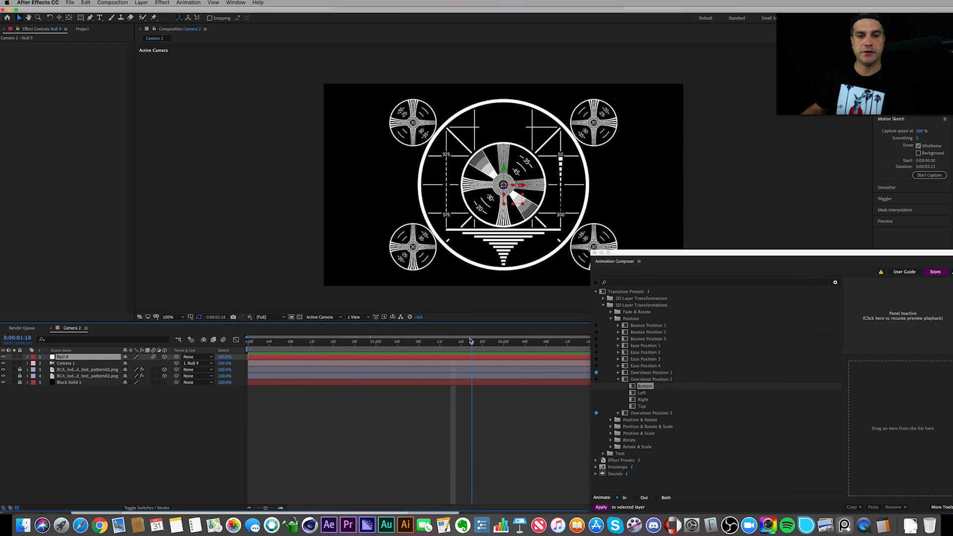
{"action": "left_click_drag", "start_coordinate": [703, 255], "coordinate": [512, 170]}
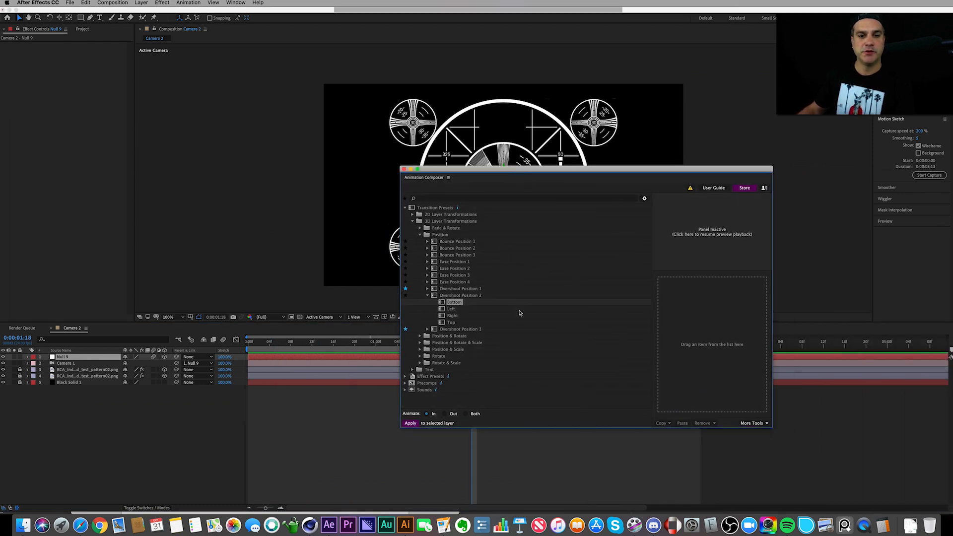
{"action": "left_click", "coordinate": [420, 234]}
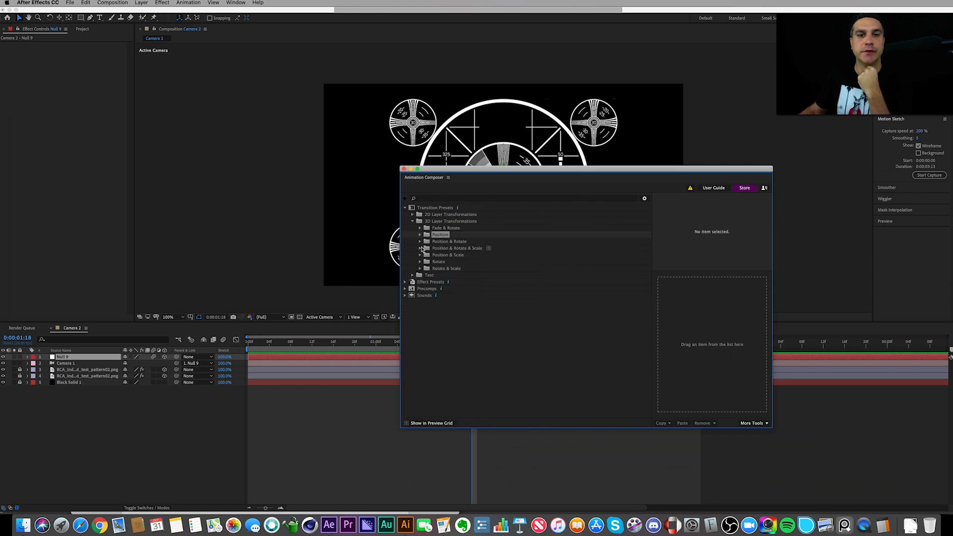
{"action": "left_click", "coordinate": [420, 235]}
{"action": "left_click", "coordinate": [444, 288]}
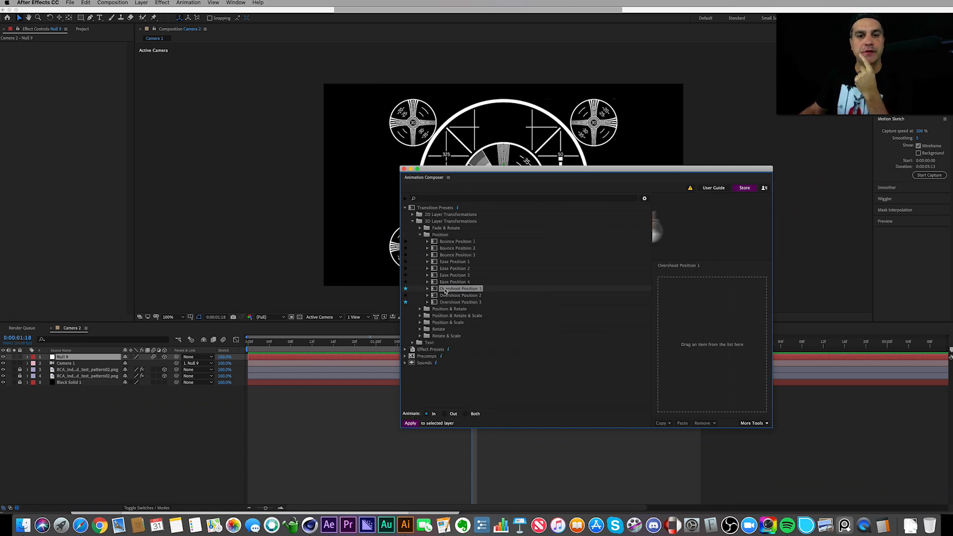
{"action": "left_click", "coordinate": [428, 288]}
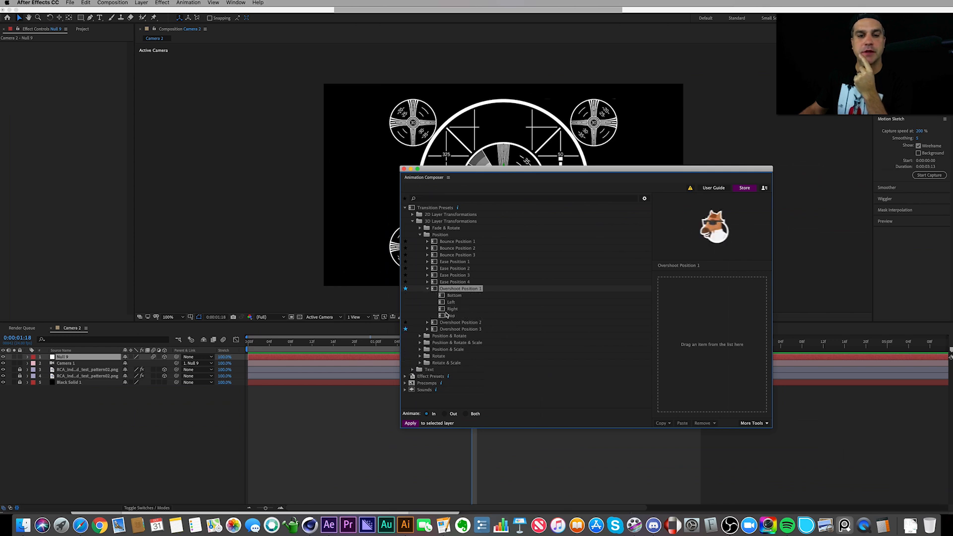
{"action": "left_click", "coordinate": [447, 317]}
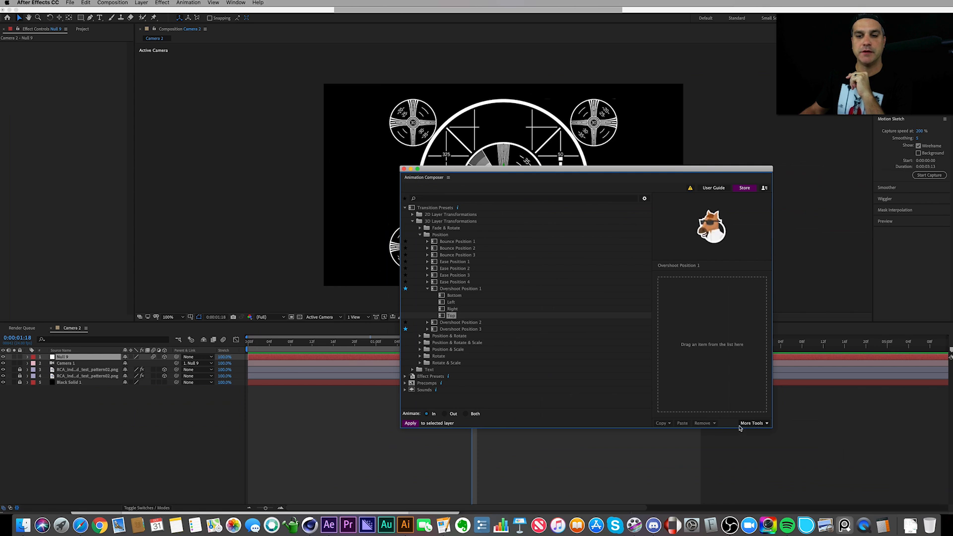
{"action": "left_click", "coordinate": [410, 424]}
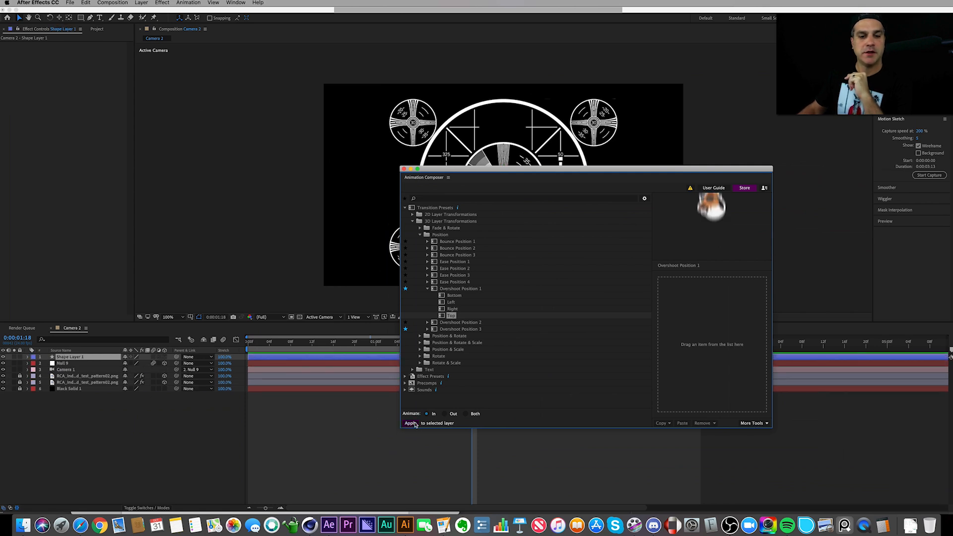
{"action": "left_click_drag", "start_coordinate": [441, 171], "coordinate": [718, 304]}
- Move the current time to Null 9's In transition marker at 0:00:01:16 and preview the transition
{"action": "mouse_move", "coordinate": [473, 344]}
{"action": "left_mouse_down"}
{"action": "mouse_move", "coordinate": [333, 359]}
{"action": "mouse_move", "coordinate": [455, 358]}
{"action": "left_mouse_up"}
{"action": "left_click", "coordinate": [451, 342]}
{"action": "left_click", "coordinate": [466, 342]}
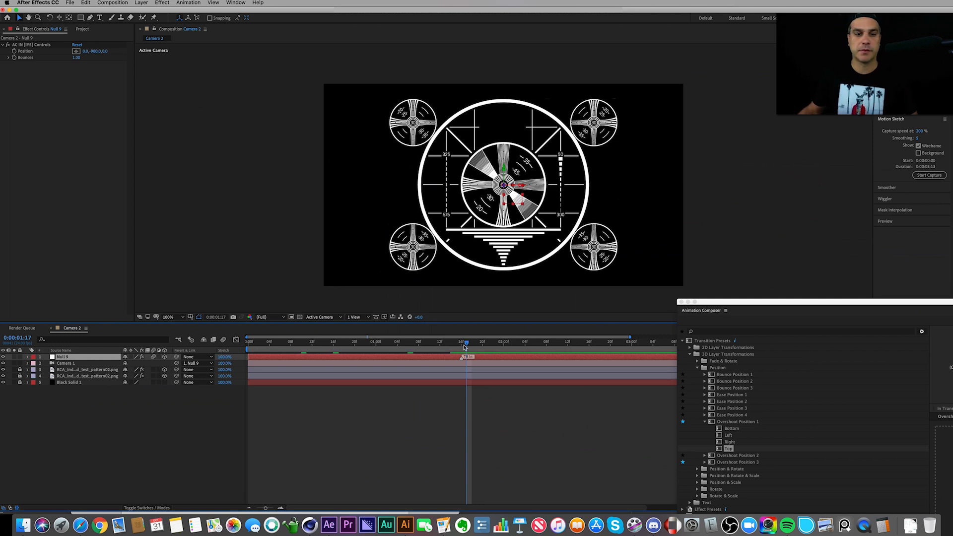
{"action": "left_click", "coordinate": [461, 346]}
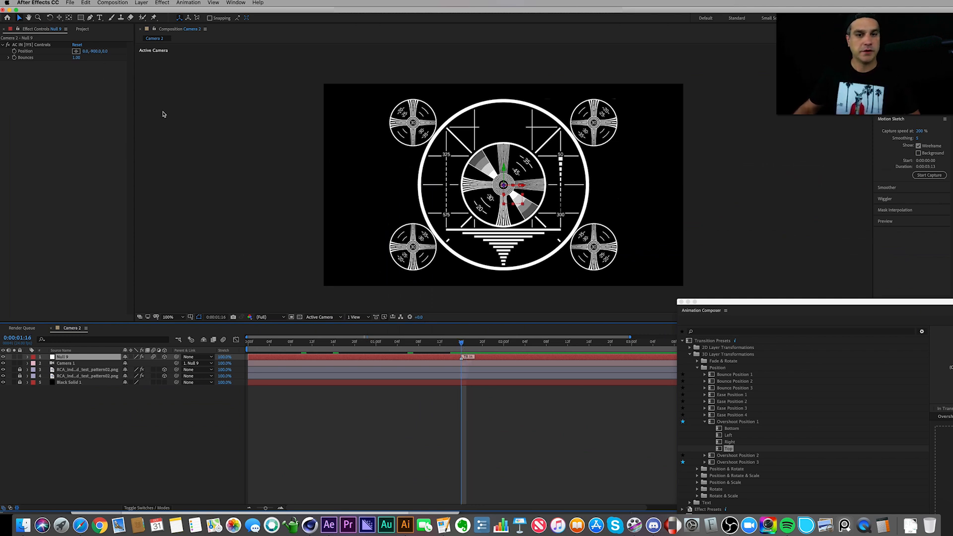
{"action": "key", "text": "space"}
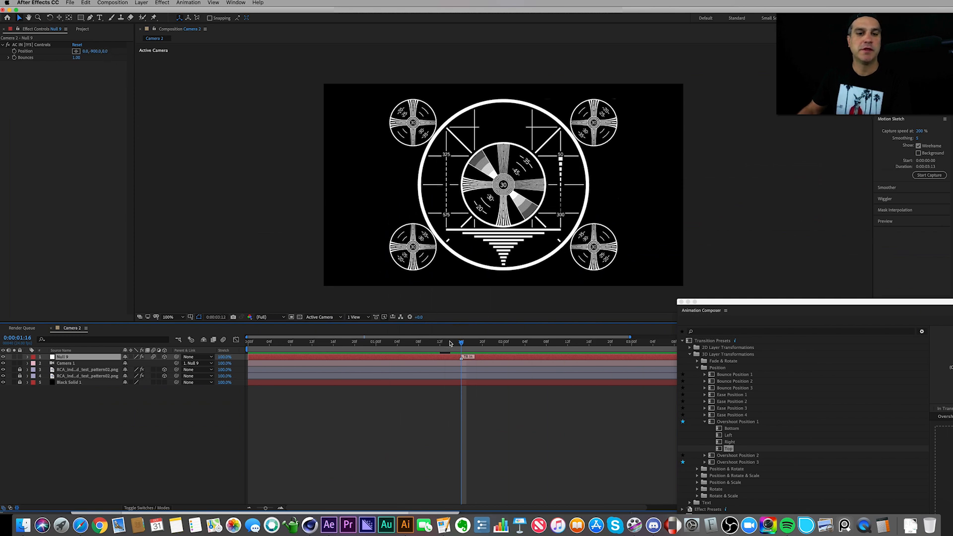
- At the composition start, set the Position Z in Null 9's AC IN Controls to 2229 and preview the move
{"action": "left_click", "coordinate": [442, 342]}
{"action": "key", "text": "Home"}
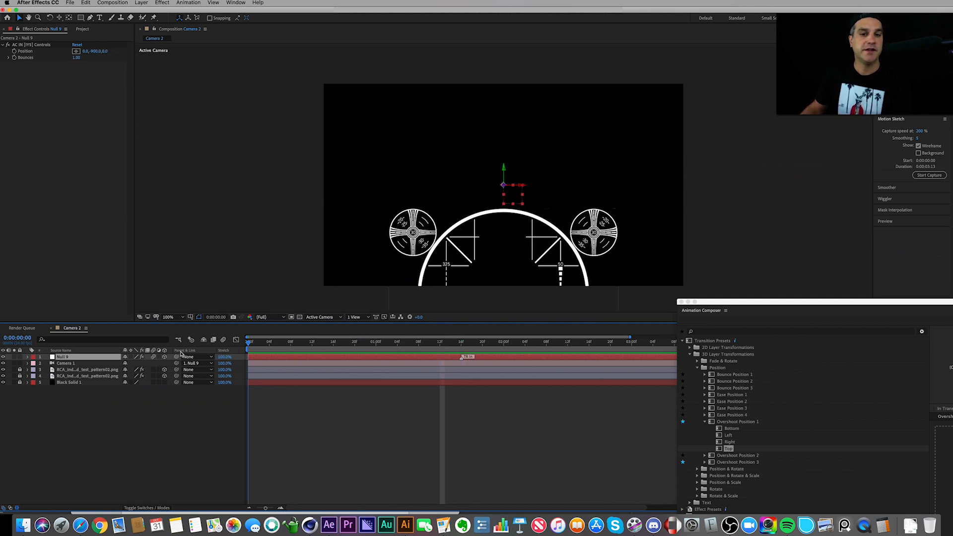
{"action": "left_click_drag", "start_coordinate": [105, 51], "coordinate": [228, 51]}
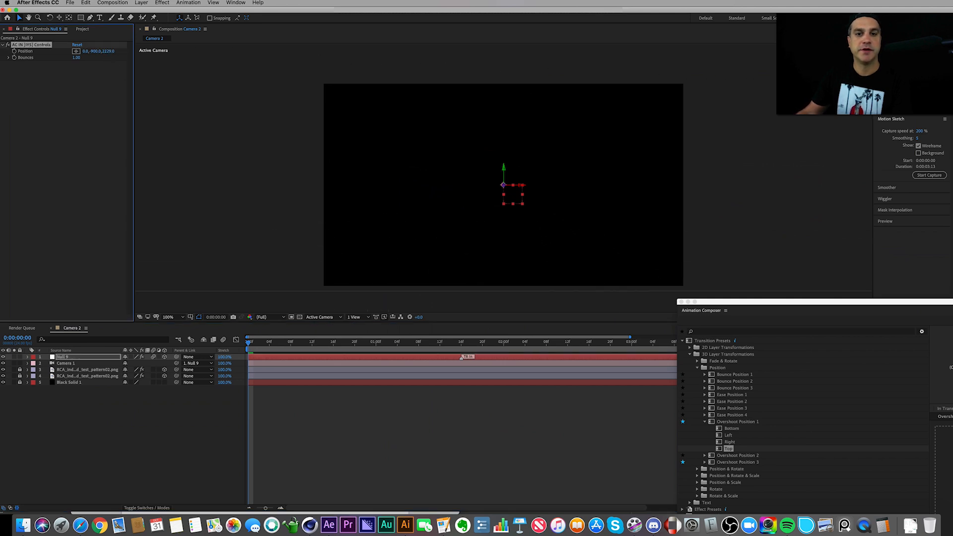
{"action": "key", "text": "space"}
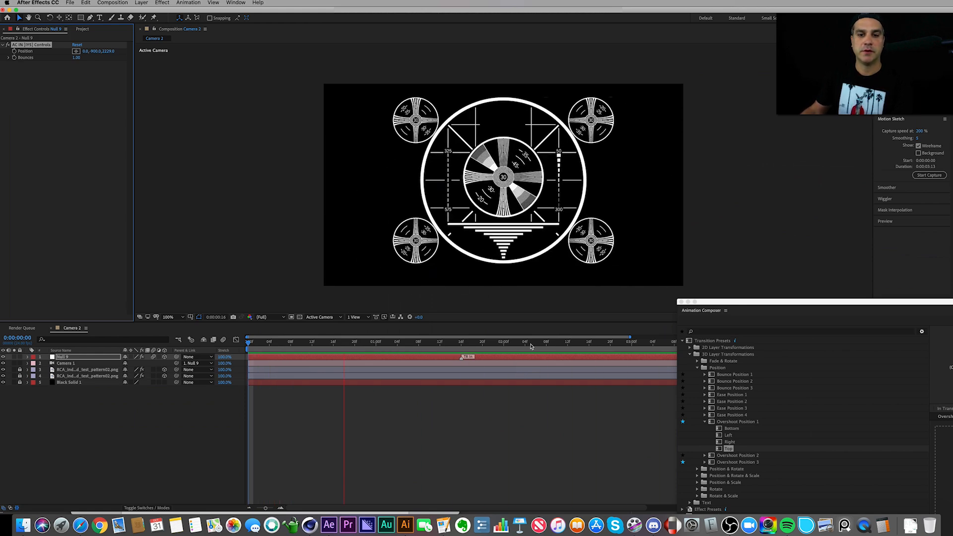
- End the work area at 0:00:02:09 and replay Null 9's overshoot transition
{"action": "left_click", "coordinate": [550, 344]}
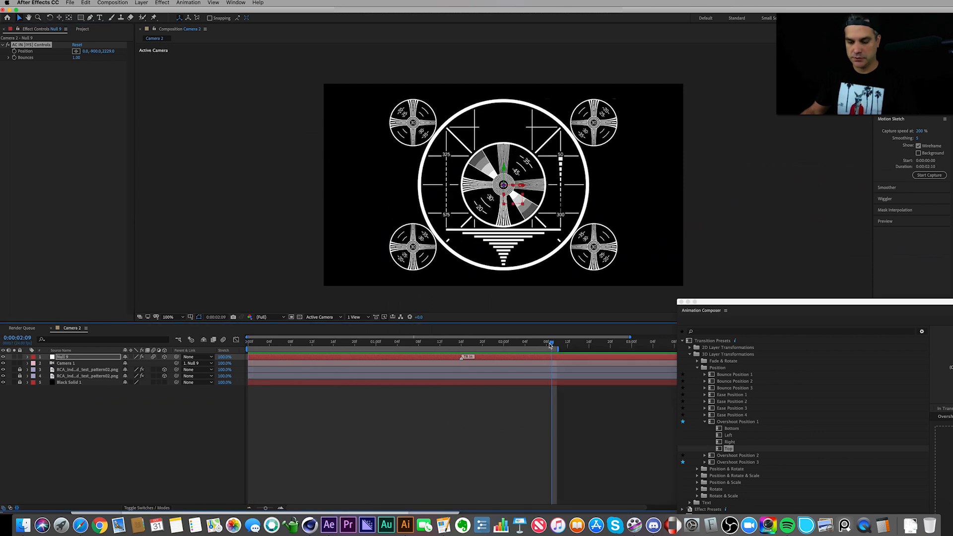
{"action": "key", "text": "space"}
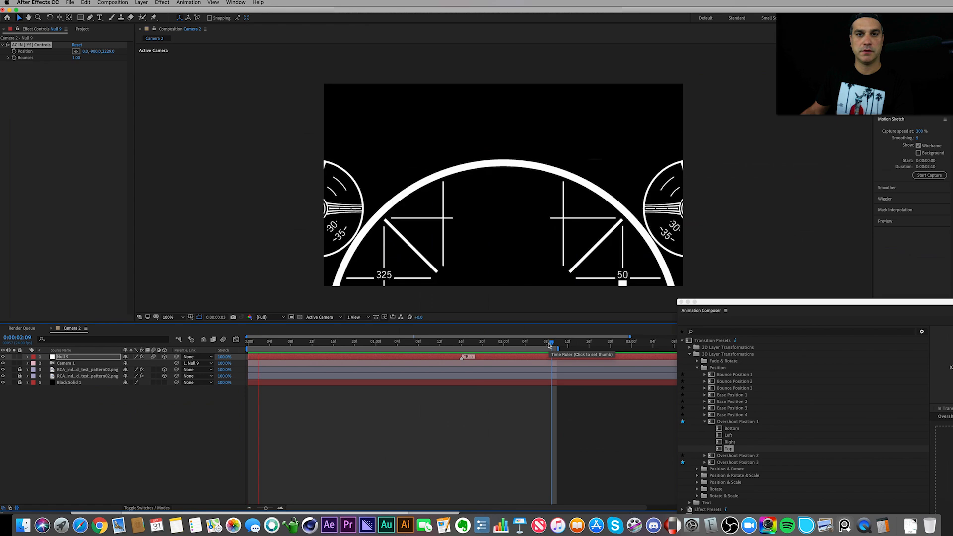
{"action": "mouse_move", "coordinate": [716, 305]}
{"action": "left_mouse_down"}
{"action": "mouse_move", "coordinate": [539, 185]}
{"action": "mouse_move", "coordinate": [720, 300]}
{"action": "left_mouse_up"}
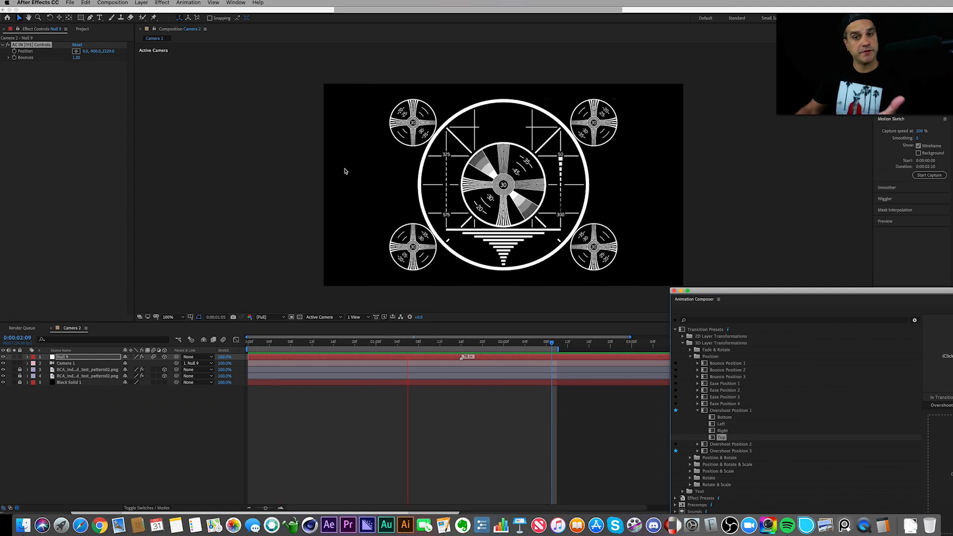
- Raise the Bounces in Null 9's AC IN Controls to 3, watch the preview, and increase it to 5
{"action": "left_click", "coordinate": [78, 59]}
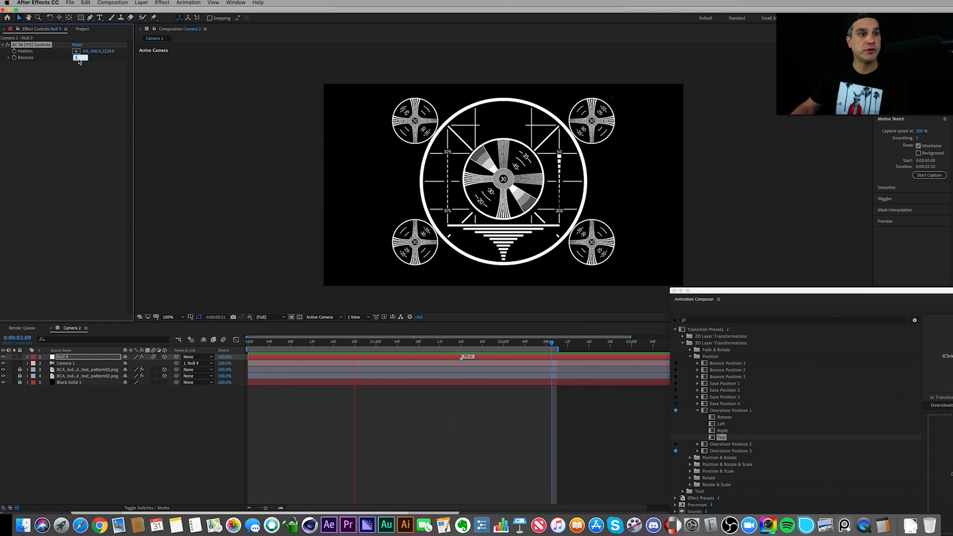
{"action": "type", "text": "3"}
{"action": "key", "text": "Return"}
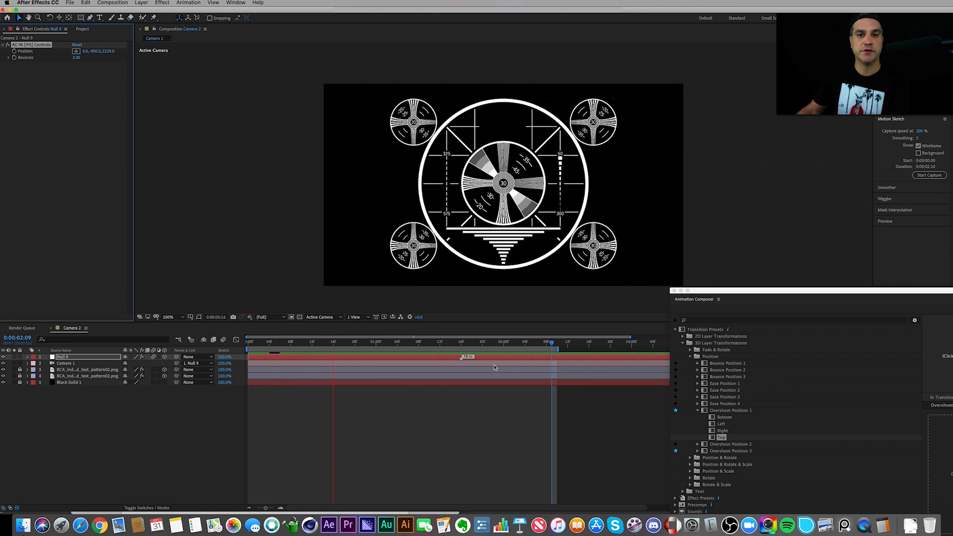
{"action": "left_click", "coordinate": [77, 58]}
{"action": "type", "text": "5"}
{"action": "key", "text": "Return"}
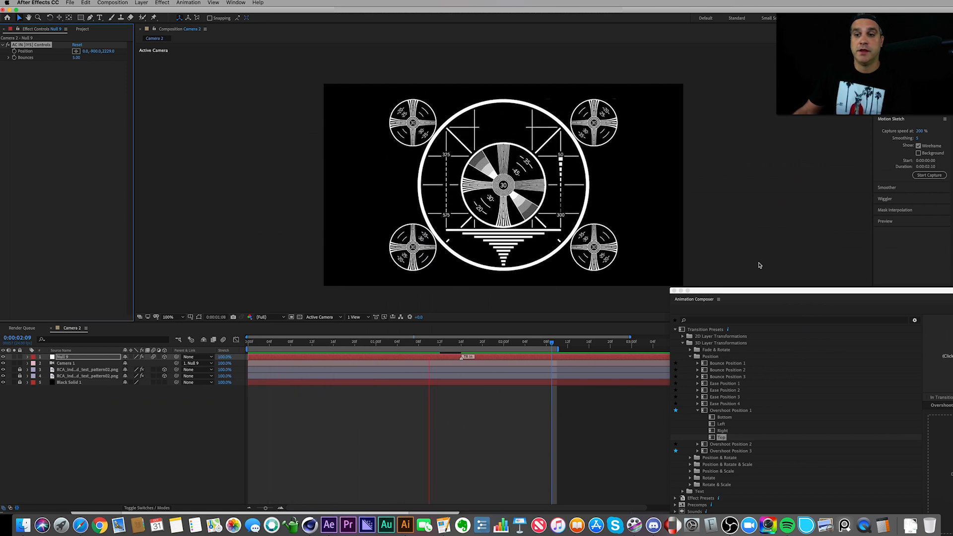
- Browse the 3D Layer Transformations for the Rotate presets and expand the Around Anchor Point group
{"action": "left_click_drag", "start_coordinate": [768, 293], "coordinate": [509, 111]}
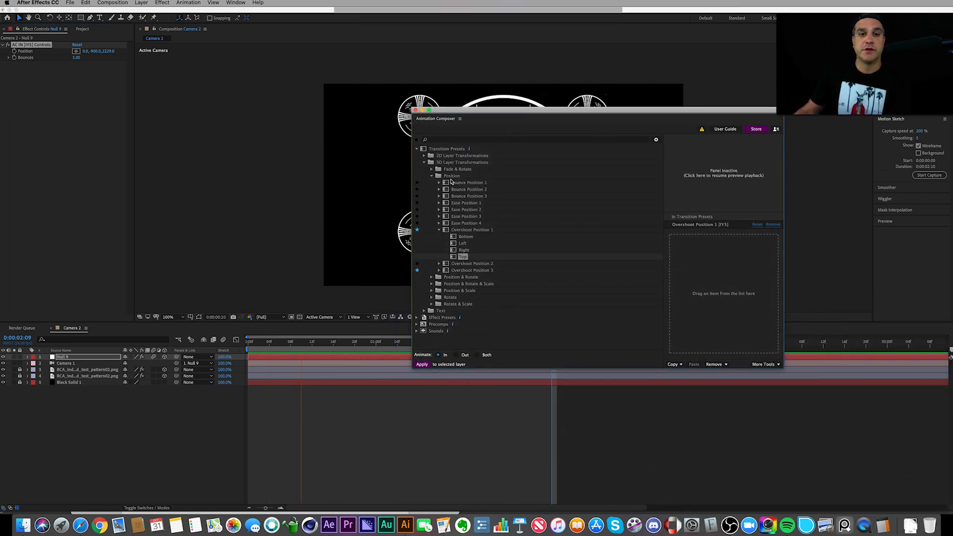
{"action": "left_click", "coordinate": [432, 176]}
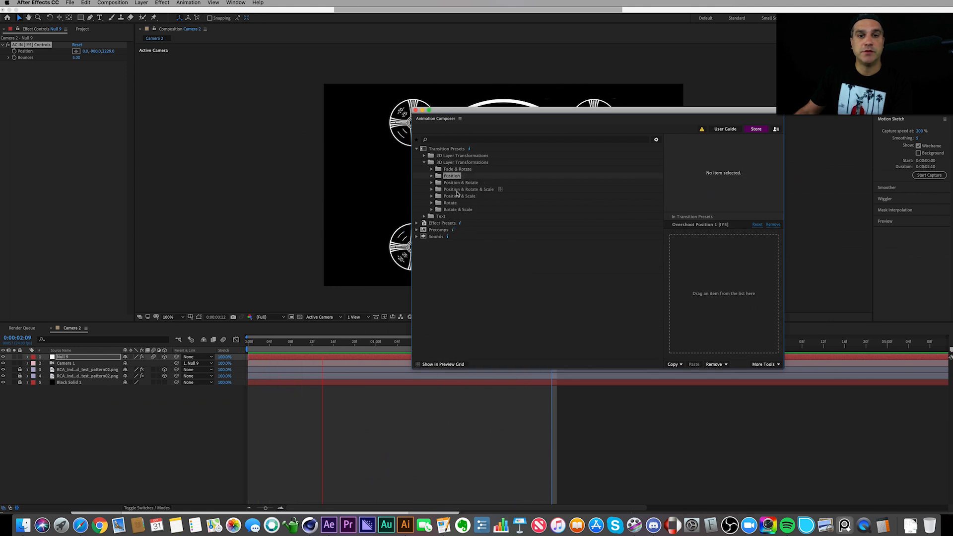
{"action": "left_click", "coordinate": [450, 202]}
{"action": "left_click", "coordinate": [432, 202]}
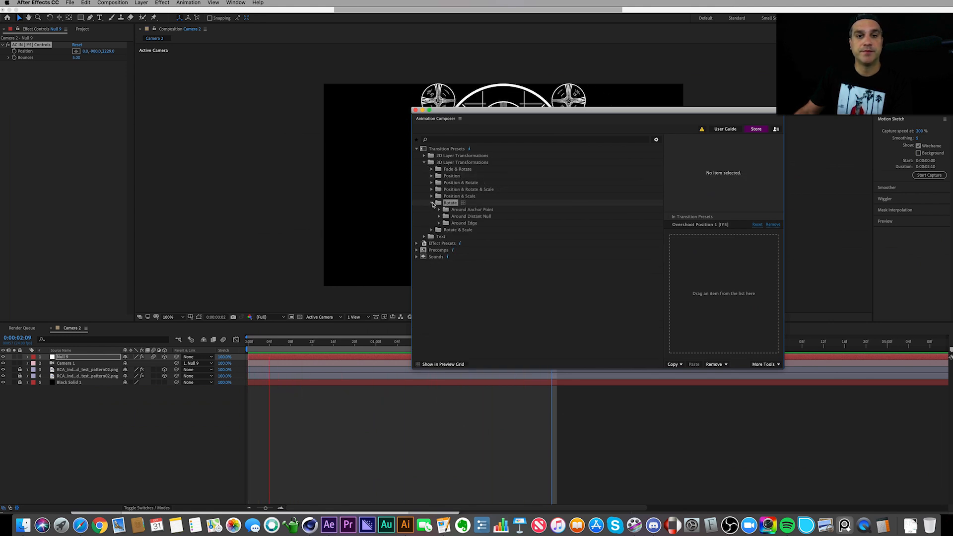
{"action": "left_click", "coordinate": [465, 210]}
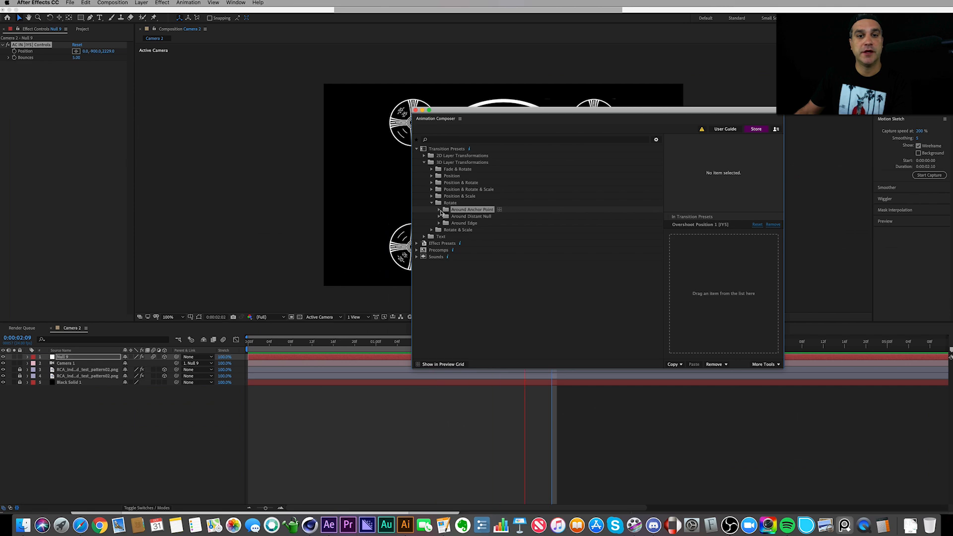
{"action": "left_click", "coordinate": [438, 210]}
{"action": "left_click_drag", "start_coordinate": [468, 122], "coordinate": [682, 137]}
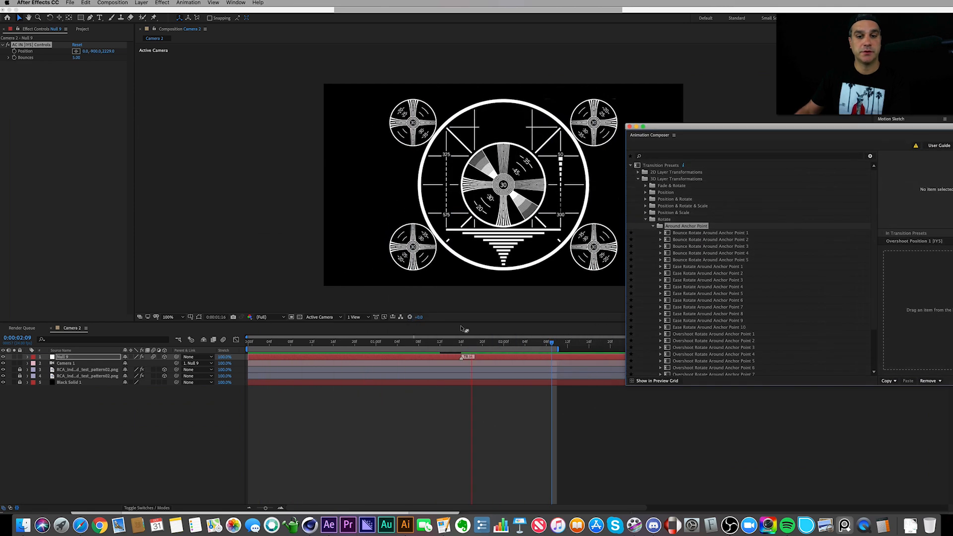
- Place the current time at 0:00:01:16 and remove the overshoot In transition from Null 9
{"action": "left_click", "coordinate": [462, 345]}
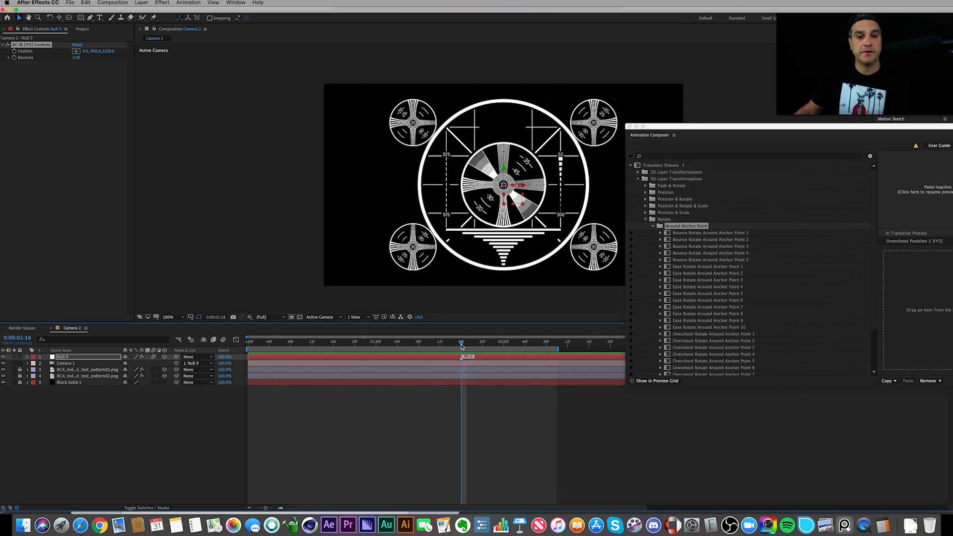
{"action": "left_click", "coordinate": [415, 358]}
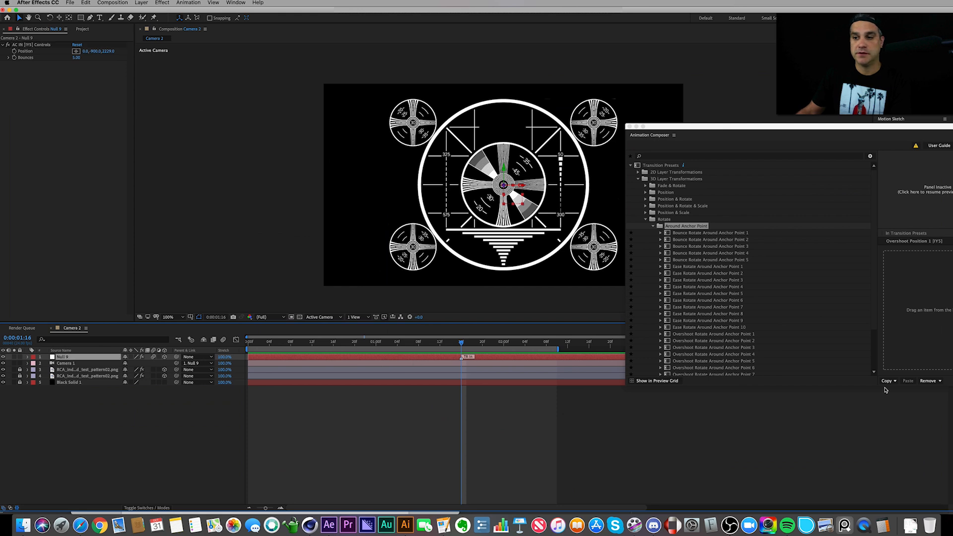
{"action": "left_click", "coordinate": [928, 381]}
{"action": "left_click", "coordinate": [936, 390]}
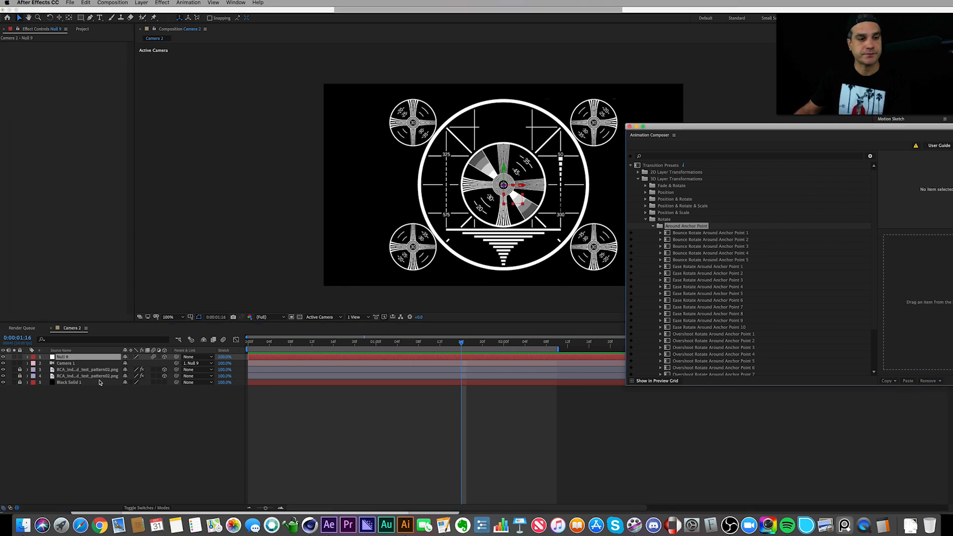
- Hide both RCA test pattern layers in the Camera 2 composition, keeping them locked
{"action": "left_click", "coordinate": [20, 370]}
{"action": "left_click", "coordinate": [64, 369]}
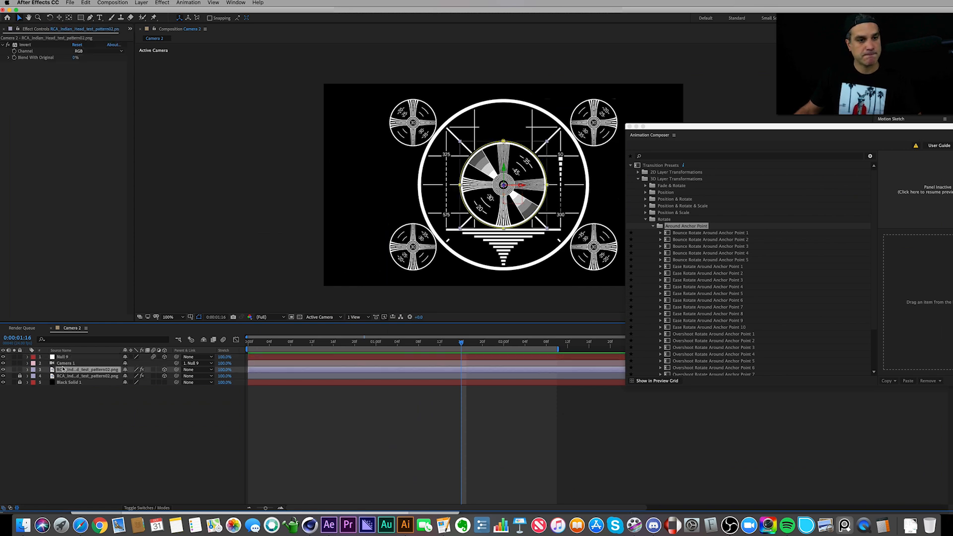
{"action": "left_click", "coordinate": [20, 370]}
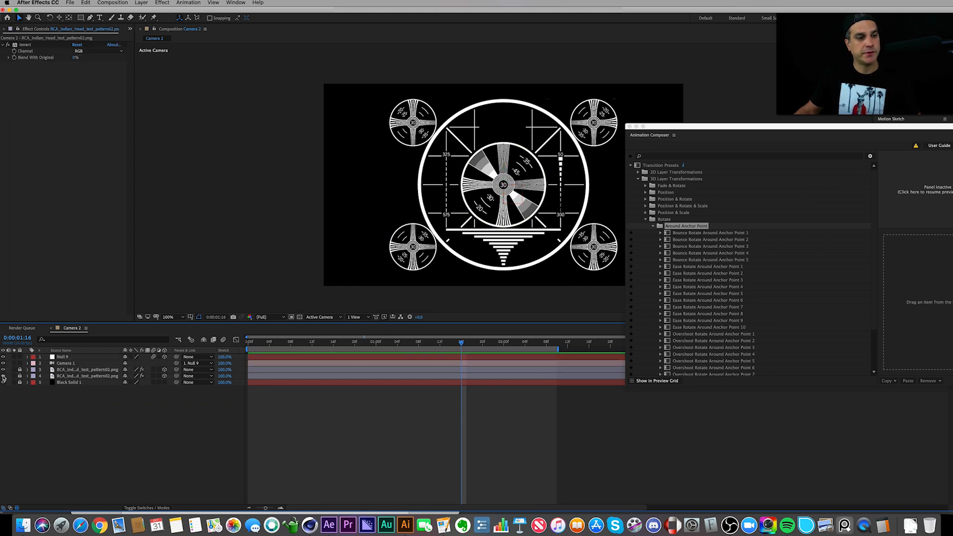
{"action": "left_click_drag", "start_coordinate": [3, 370], "coordinate": [3, 375]}
{"action": "left_click", "coordinate": [67, 357]}
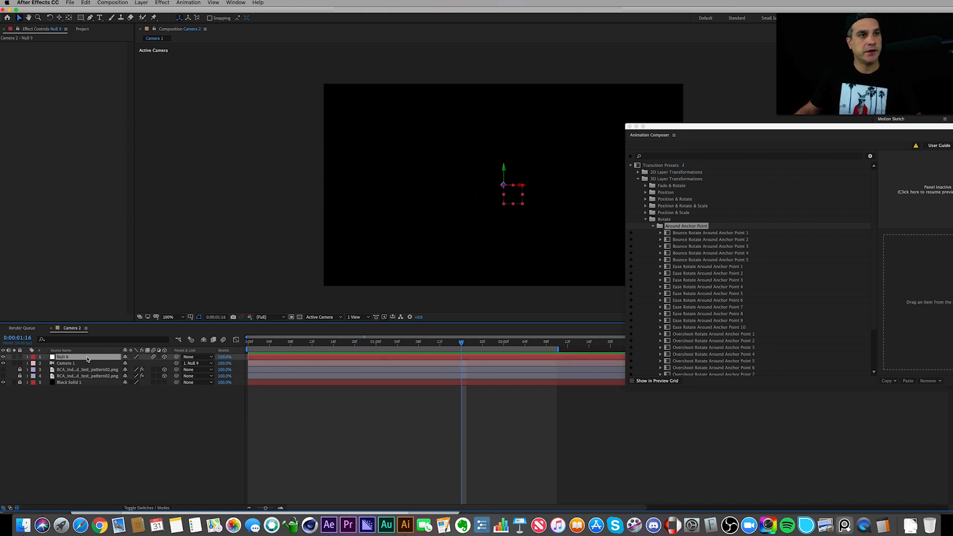
- Create a new composition named Box with the HDTV 1080 24 preset
{"action": "left_click", "coordinate": [113, 2]}
{"action": "left_click", "coordinate": [120, 15]}
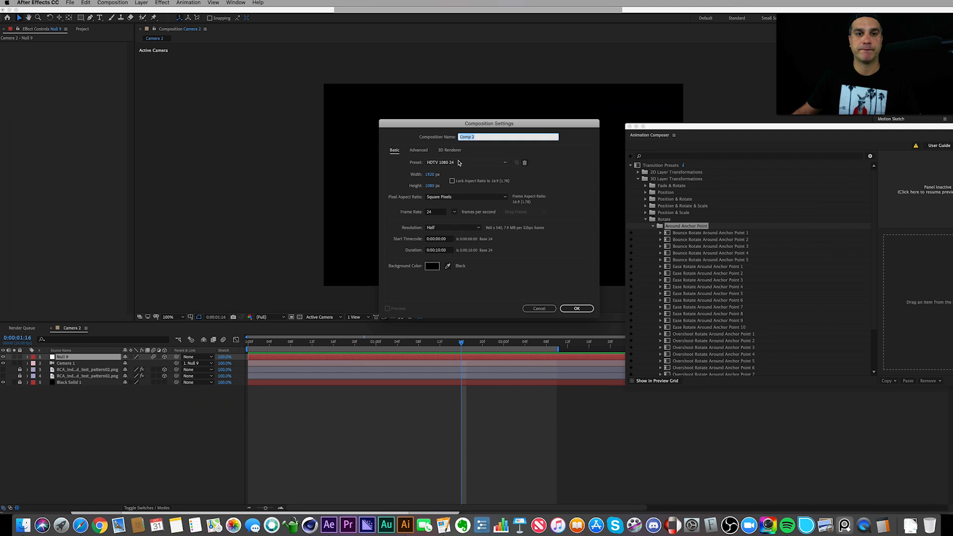
{"action": "type", "text": "Box"}
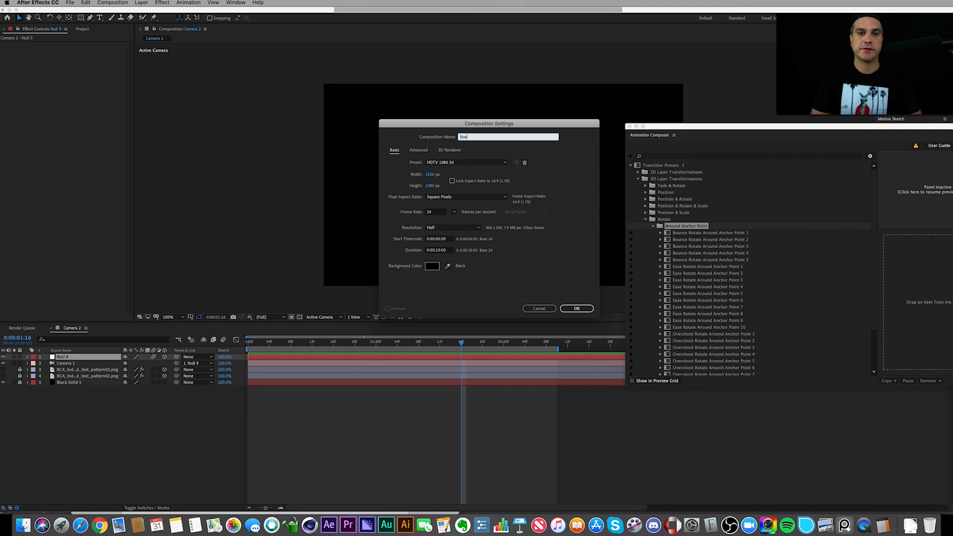
{"action": "key", "text": "Return"}
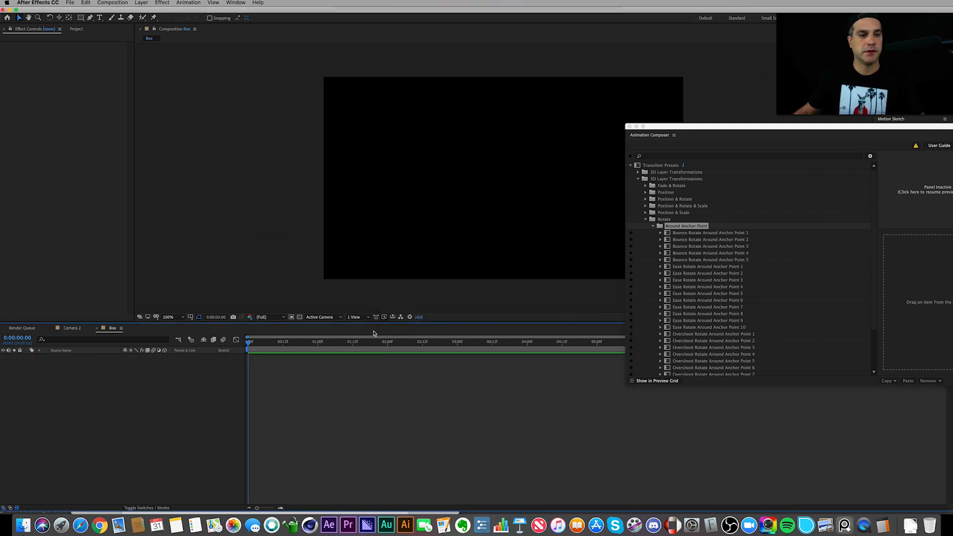
- Add a new MAXON Cinema 4D file layer to the Box composition and save the file as Box2.c4d
{"action": "left_click", "coordinate": [142, 3]}
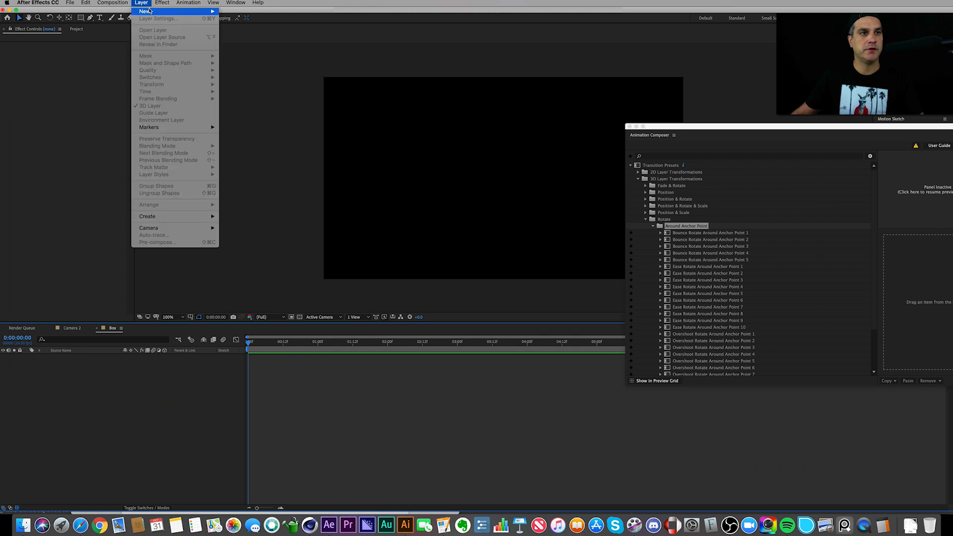
{"action": "mouse_move", "coordinate": [149, 11]}
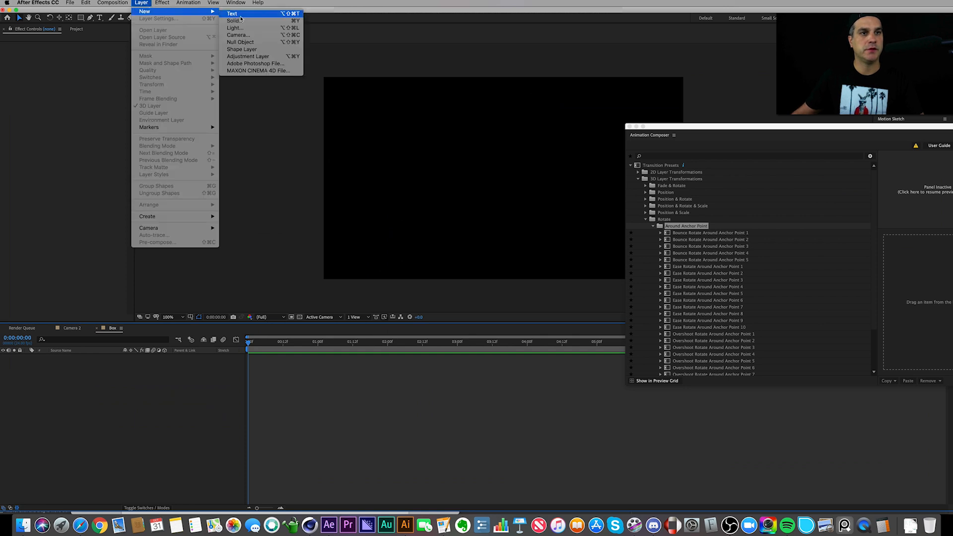
{"action": "left_click", "coordinate": [263, 71]}
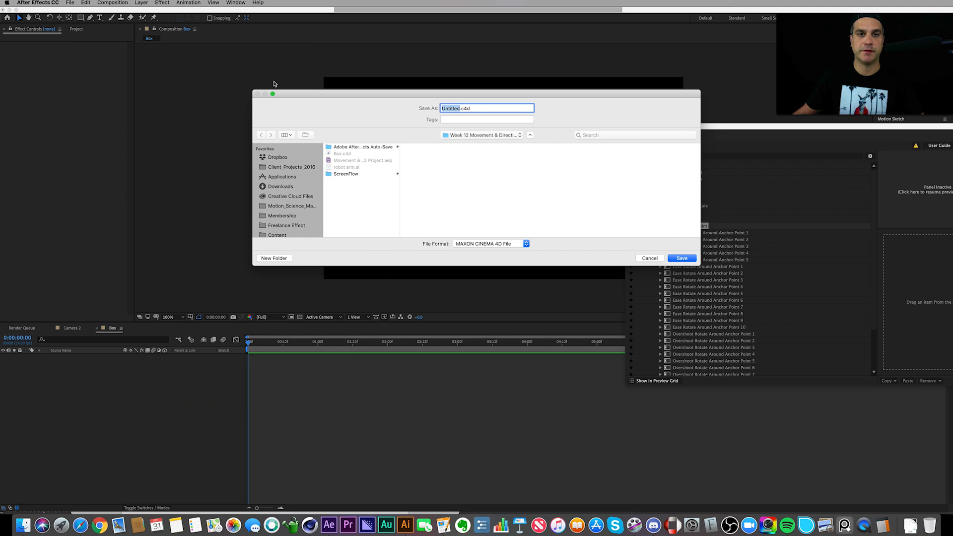
{"action": "type", "text": "Box"}
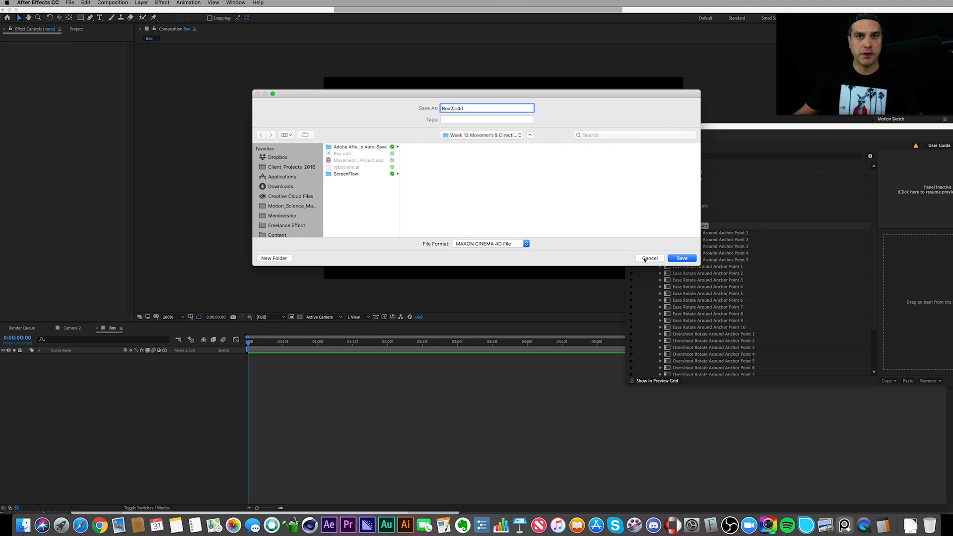
{"action": "type", "text": "2"}
{"action": "left_click", "coordinate": [682, 259]}
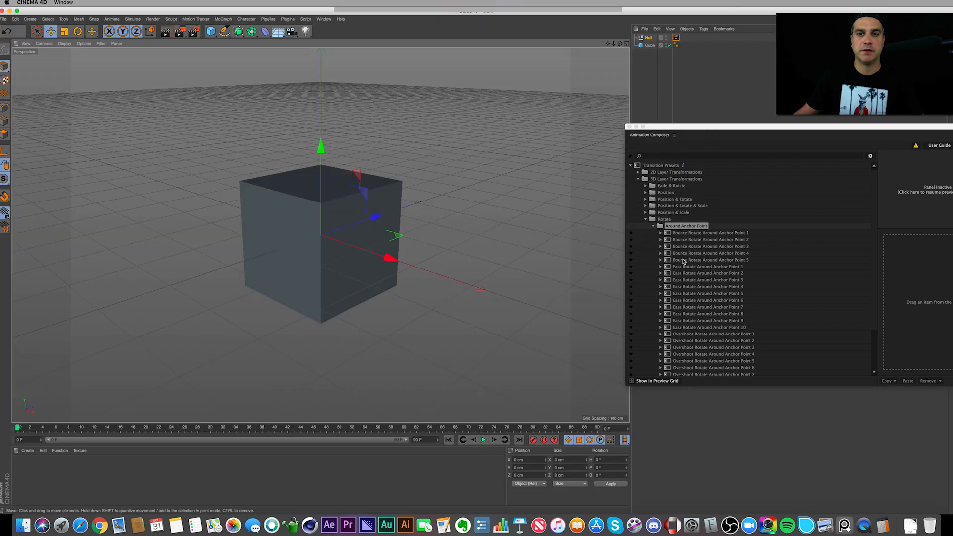
- Add a cube and a null object to the Cinema 4D scene
{"action": "left_click", "coordinate": [212, 33]}
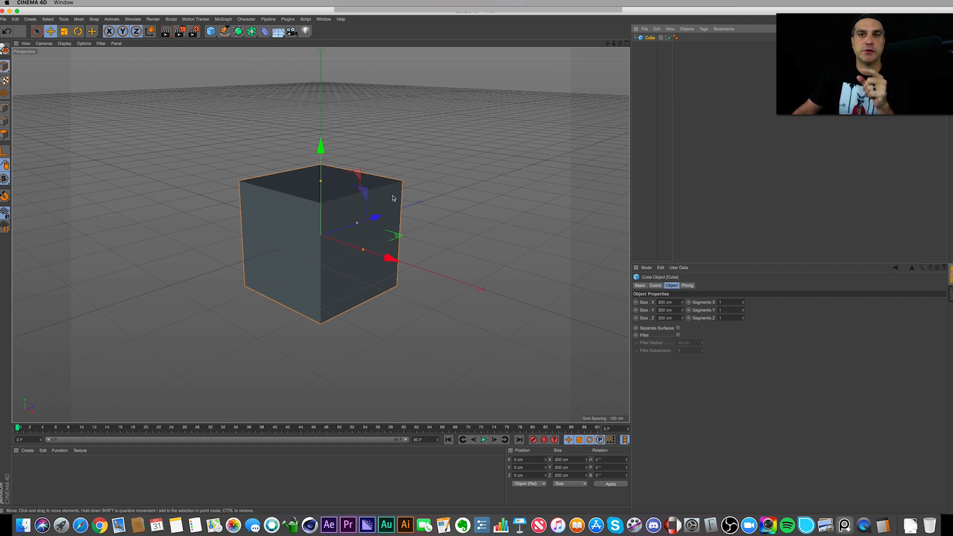
{"action": "left_click", "coordinate": [30, 19]}
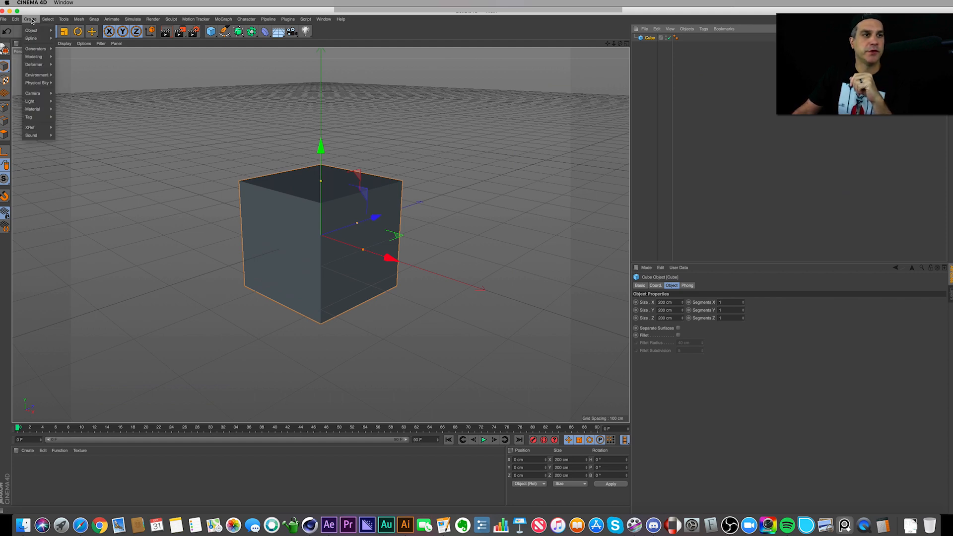
{"action": "mouse_move", "coordinate": [42, 68]}
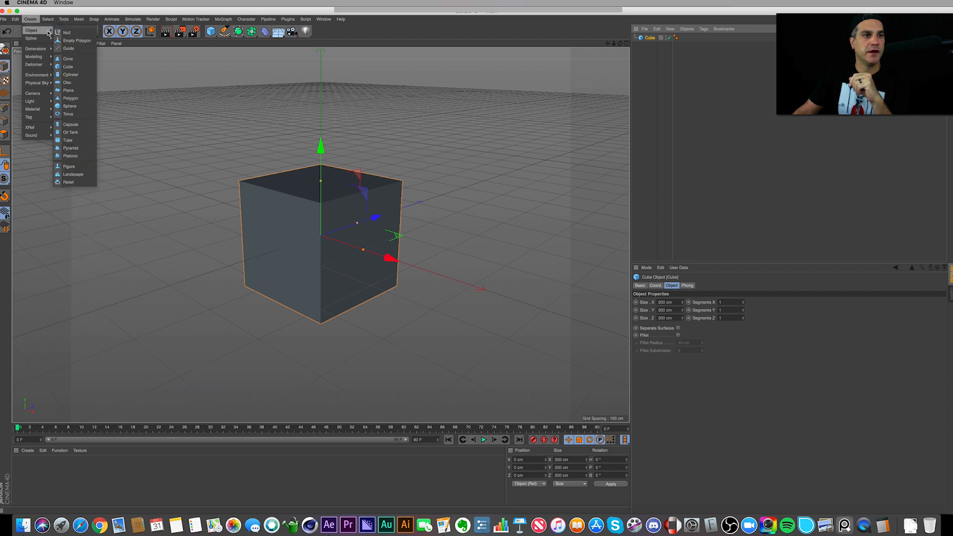
{"action": "left_click", "coordinate": [66, 33]}
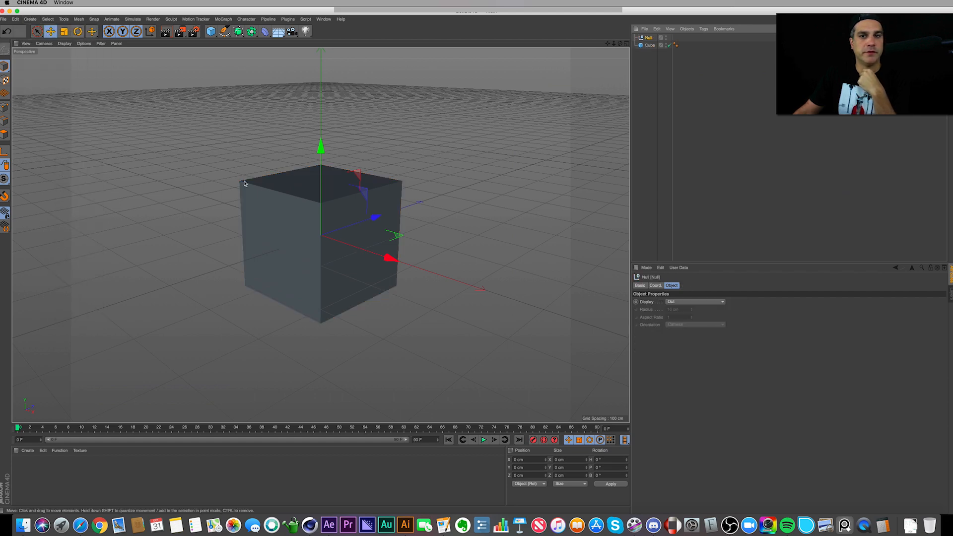
- Apply an External Compositing tag from the Cinema 4D tags to the null object
{"action": "left_click", "coordinate": [649, 45]}
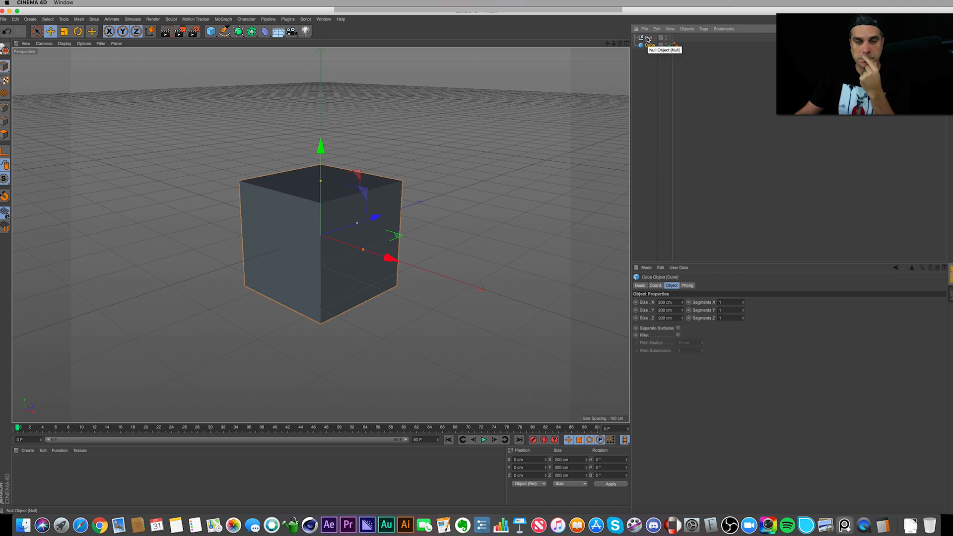
{"action": "left_click", "coordinate": [647, 38]}
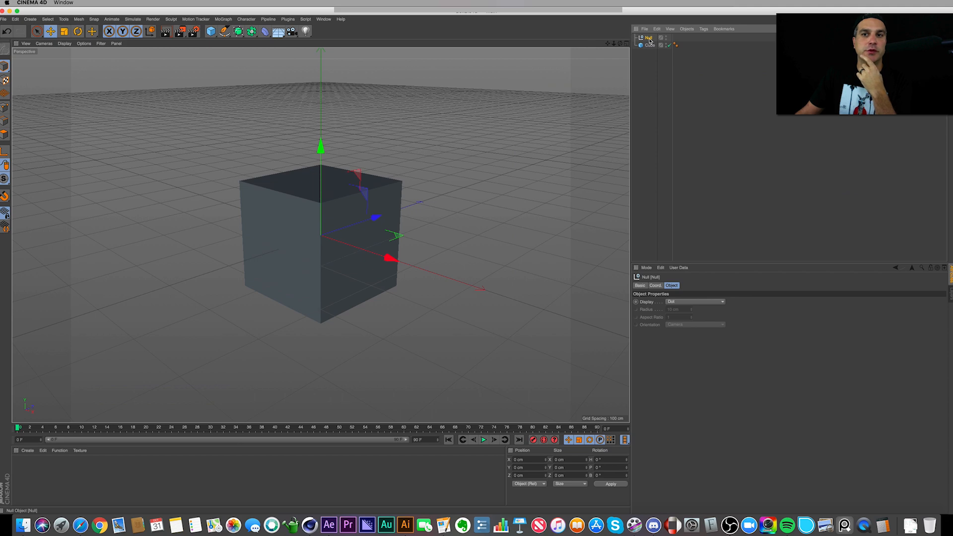
{"action": "left_click", "coordinate": [704, 28]}
{"action": "mouse_move", "coordinate": [711, 44]}
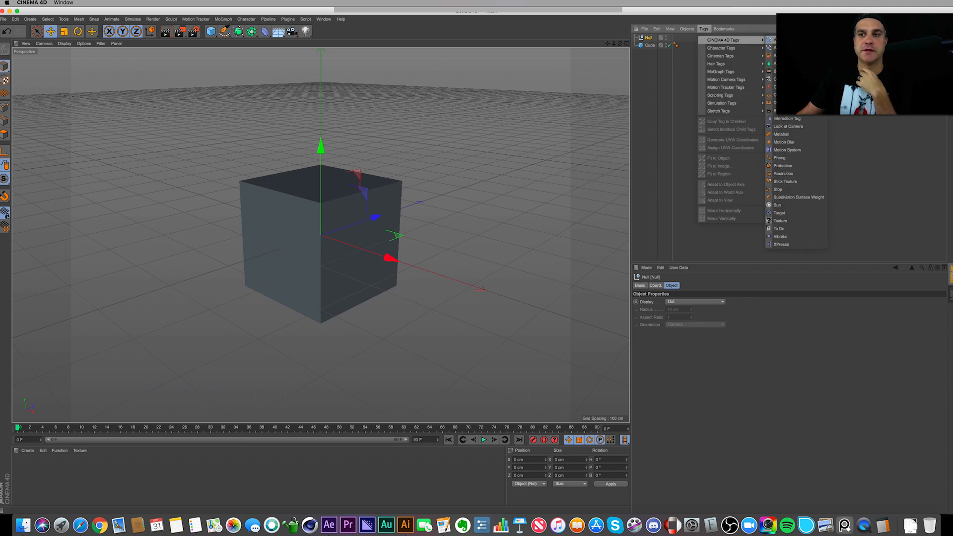
{"action": "left_click", "coordinate": [793, 112]}
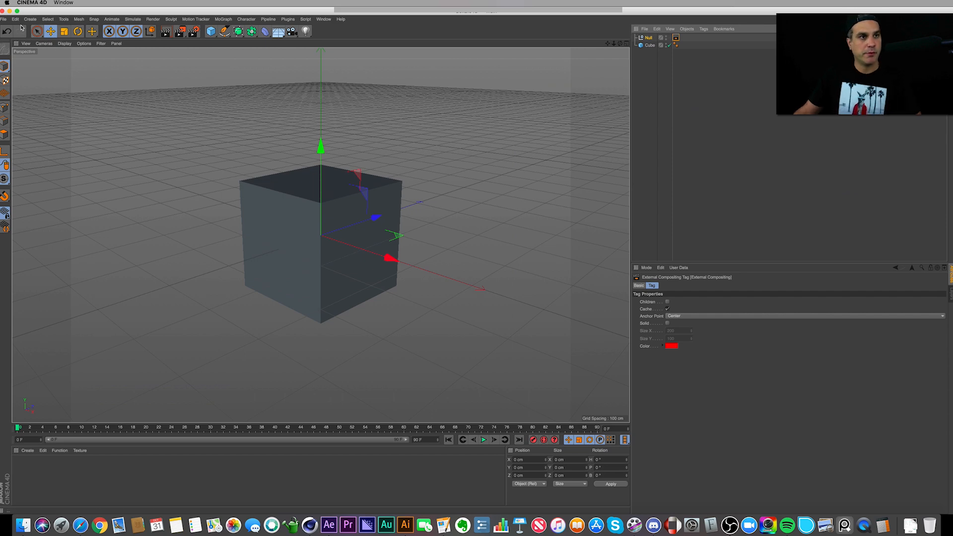
- Save the Box2 scene and switch to After Effects
{"action": "left_click", "coordinate": [4, 19]}
{"action": "left_click", "coordinate": [25, 83]}
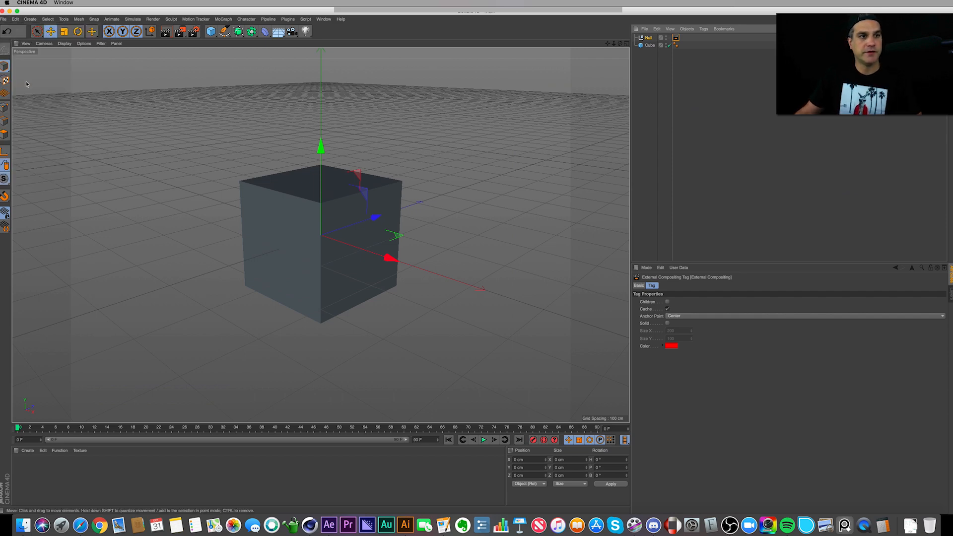
{"action": "left_click", "coordinate": [329, 525]}
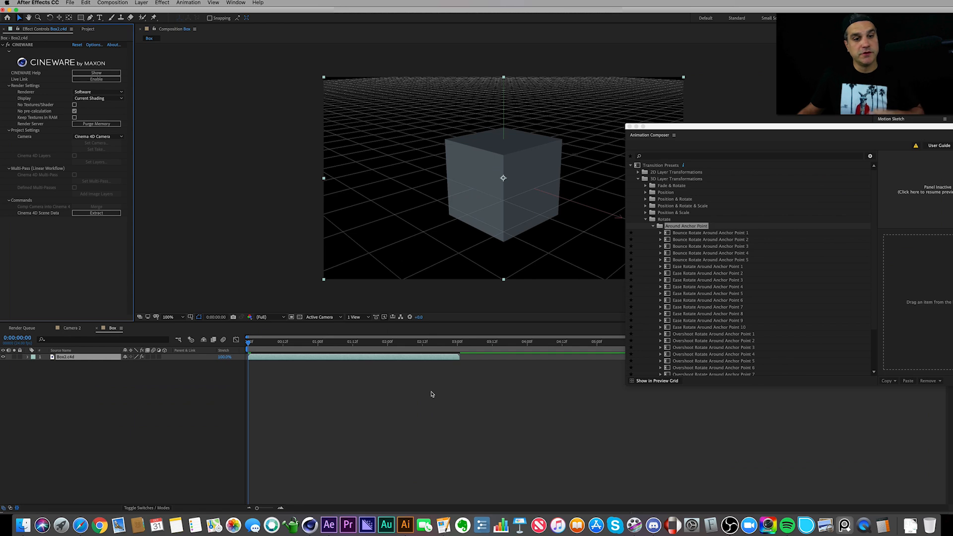
- End the work area where the Box2.c4d layer ends and set its Cineware renderer to Standard (Final)
{"action": "left_click", "coordinate": [459, 343]}
{"action": "left_click_drag", "start_coordinate": [457, 345], "coordinate": [230, 373]}
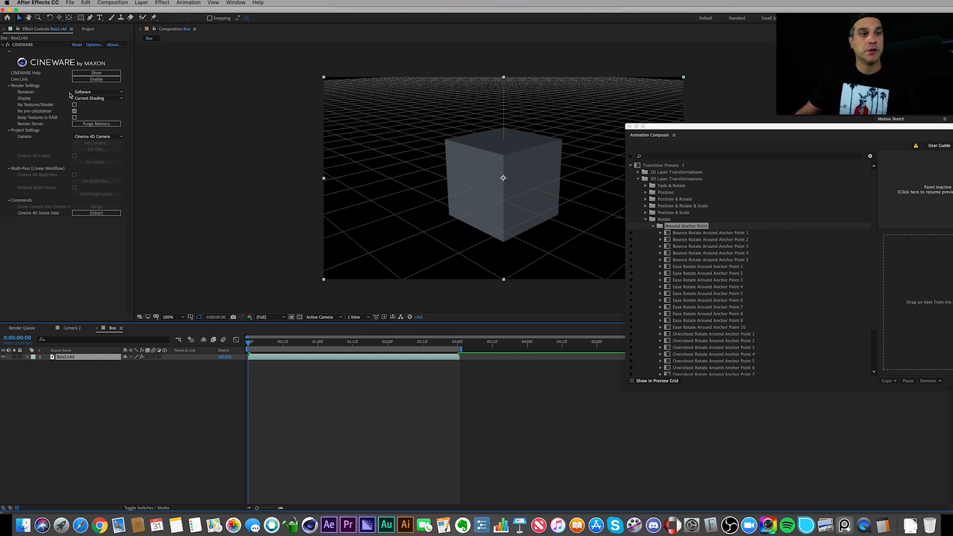
{"action": "left_click", "coordinate": [39, 94]}
{"action": "left_click", "coordinate": [96, 92]}
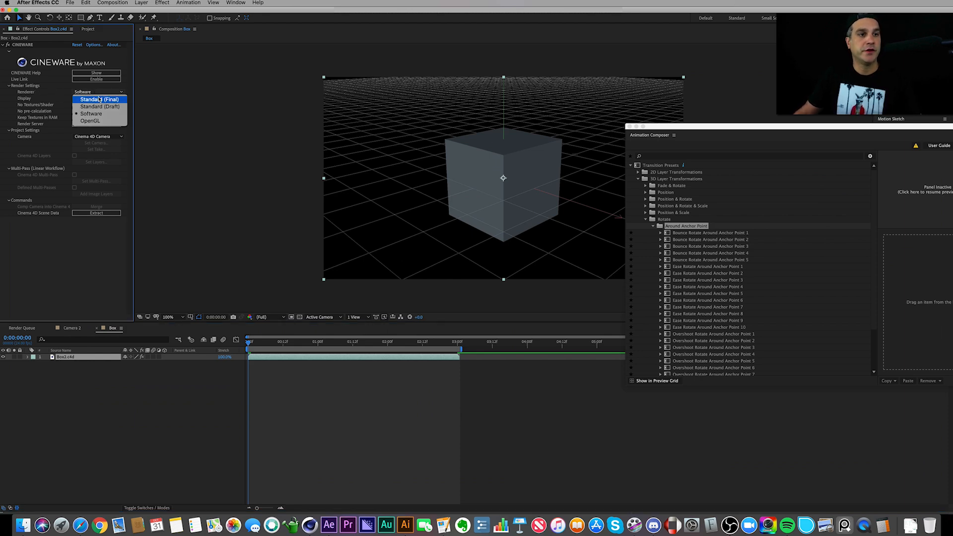
{"action": "left_click", "coordinate": [100, 100]}
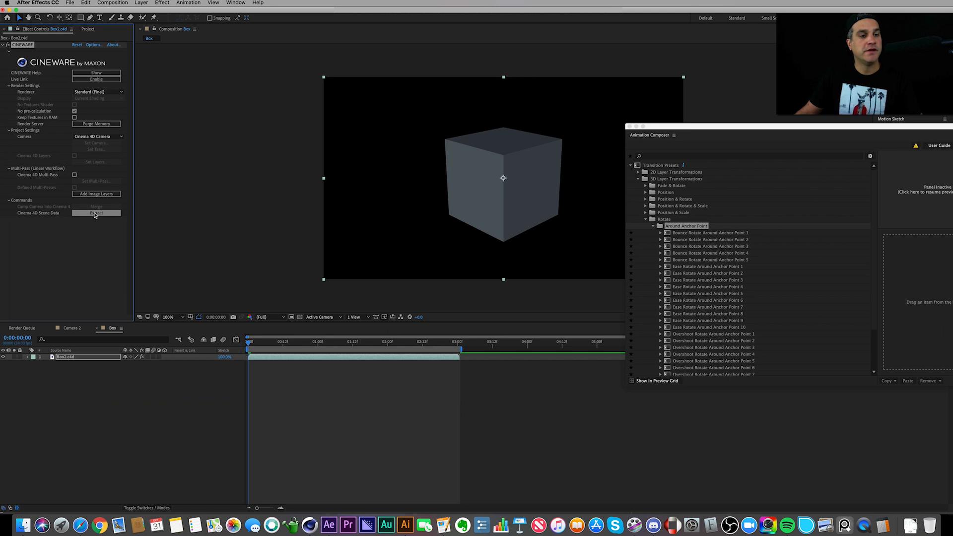
{"action": "left_click", "coordinate": [72, 359]}
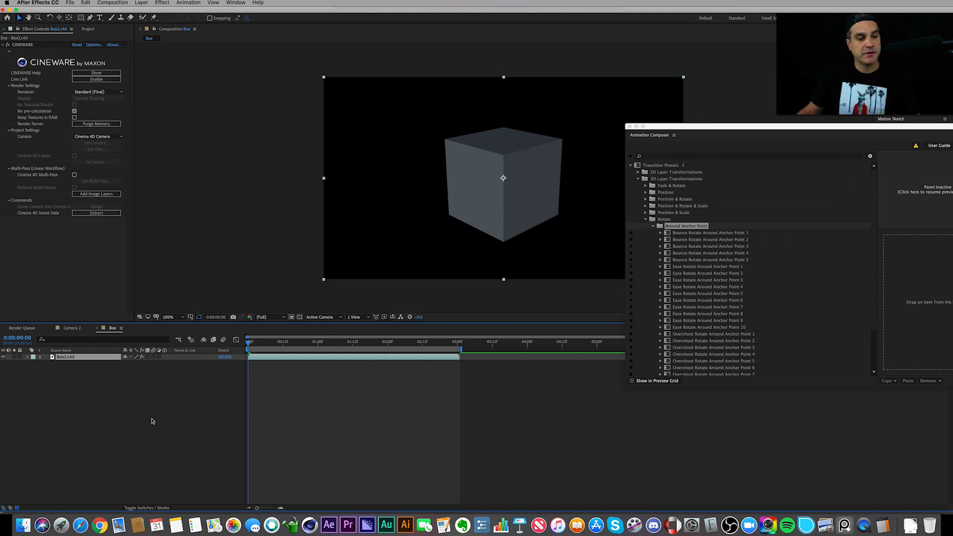
- Switch to Cinema 4D and review the null's External Compositing tag and the list of available Cinema 4D tags
{"action": "left_click", "coordinate": [309, 525]}
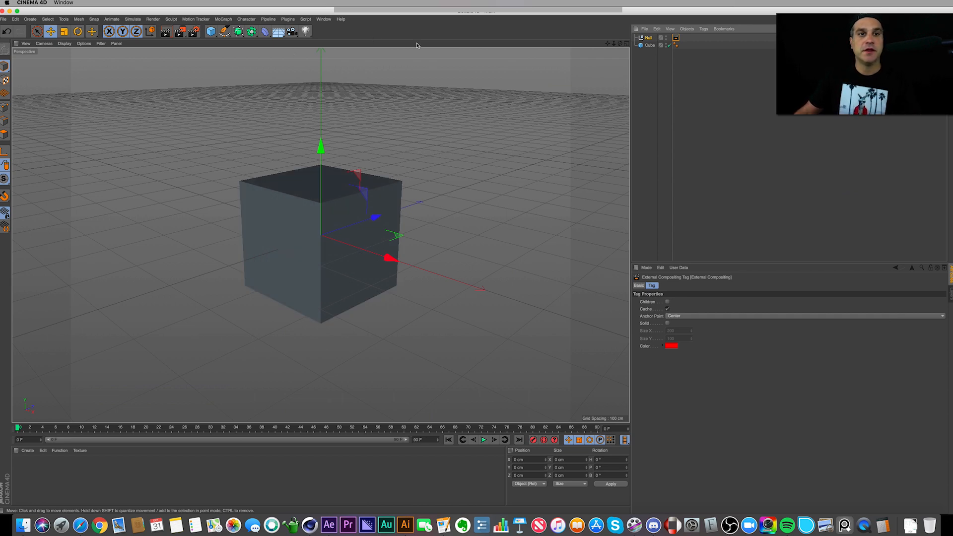
{"action": "left_click", "coordinate": [648, 38]}
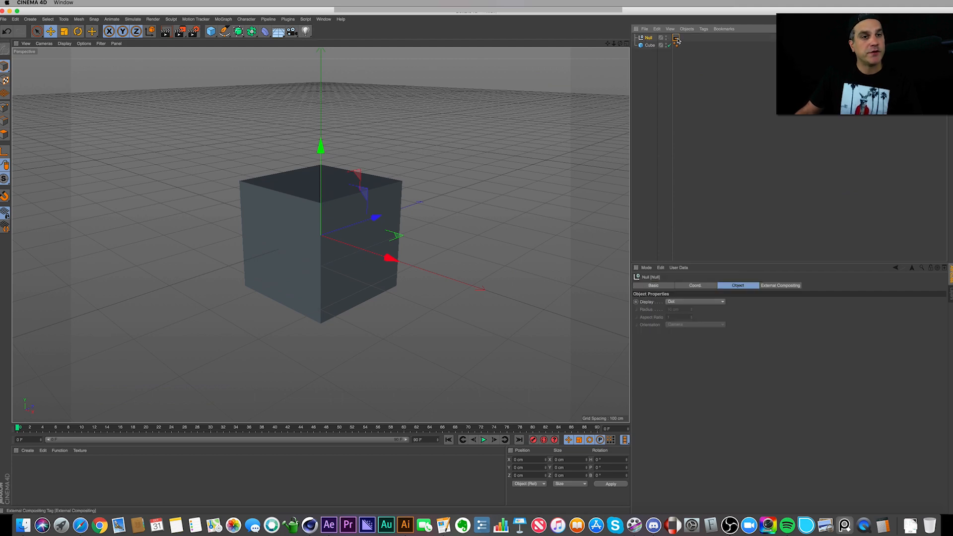
{"action": "left_click", "coordinate": [676, 38]}
{"action": "left_click", "coordinate": [703, 30]}
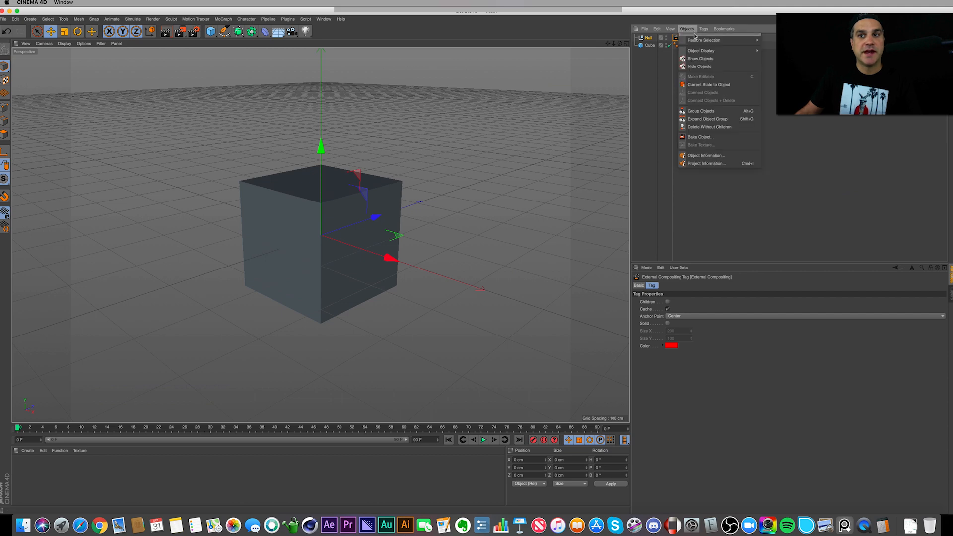
{"action": "mouse_move", "coordinate": [727, 40]}
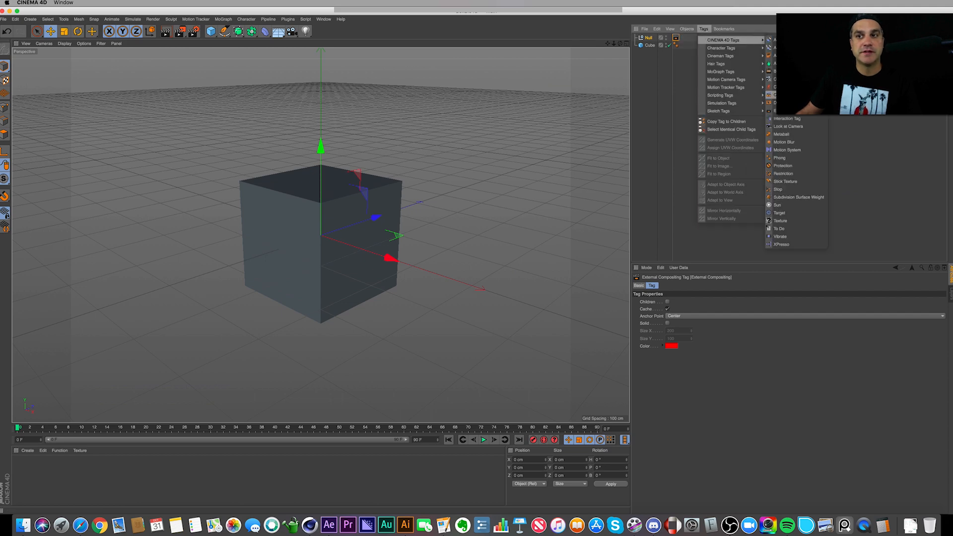
{"action": "left_click", "coordinate": [653, 61]}
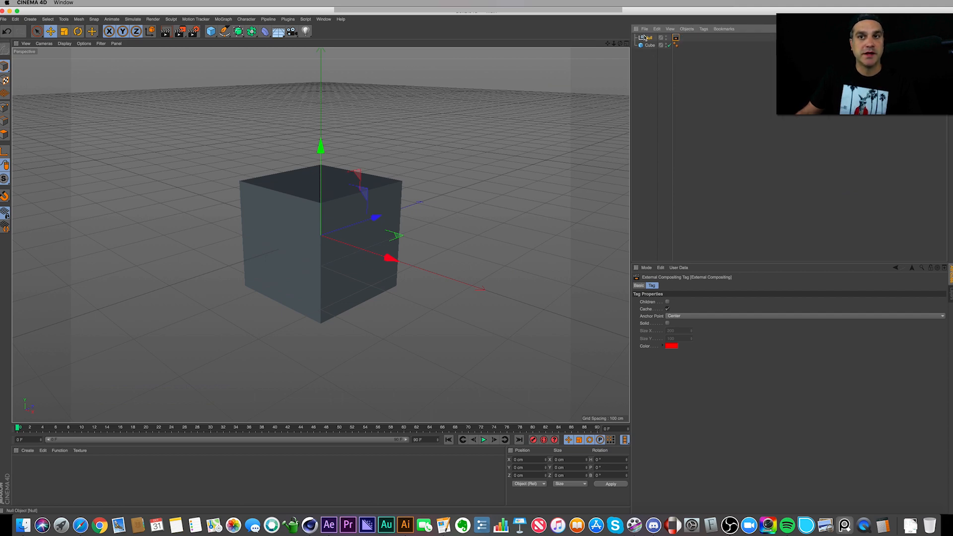
- Save the scene with the null selected, and extract its Cinema 4D scene data into the Box composition in After Effects
{"action": "left_click", "coordinate": [648, 39]}
{"action": "key", "text": "super+s"}
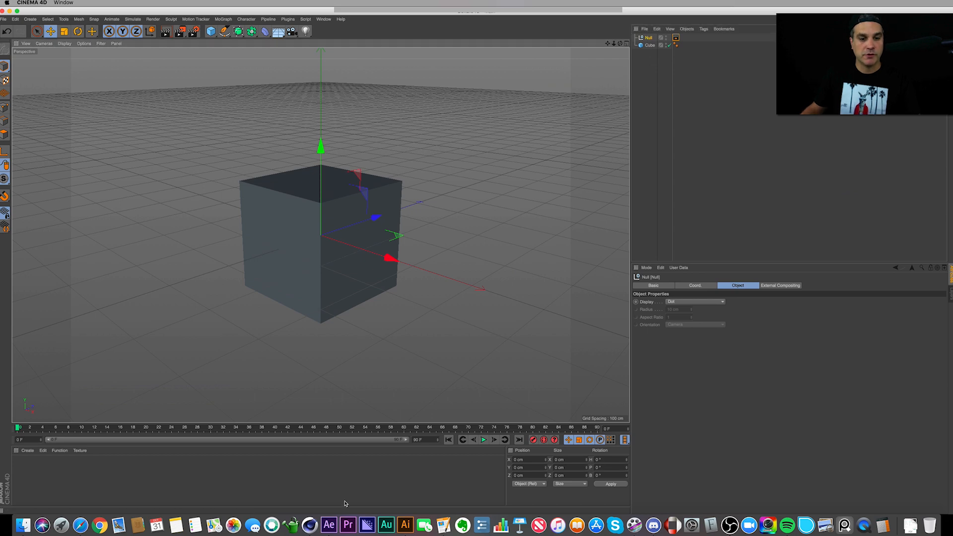
{"action": "left_click", "coordinate": [328, 525]}
{"action": "left_click", "coordinate": [97, 214]}
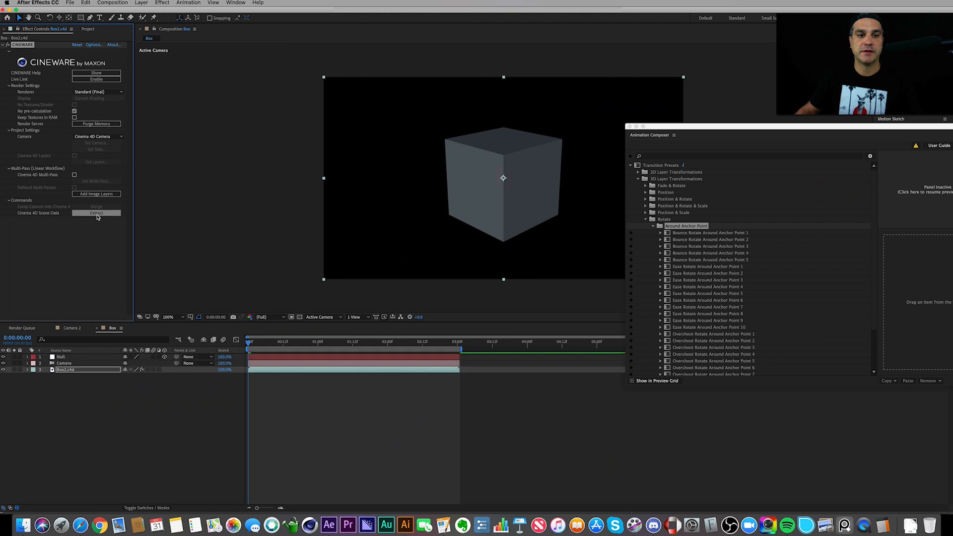
- Review the extracted Null and Camera layers alongside the Box2.c4d layer
{"action": "left_click", "coordinate": [62, 357]}
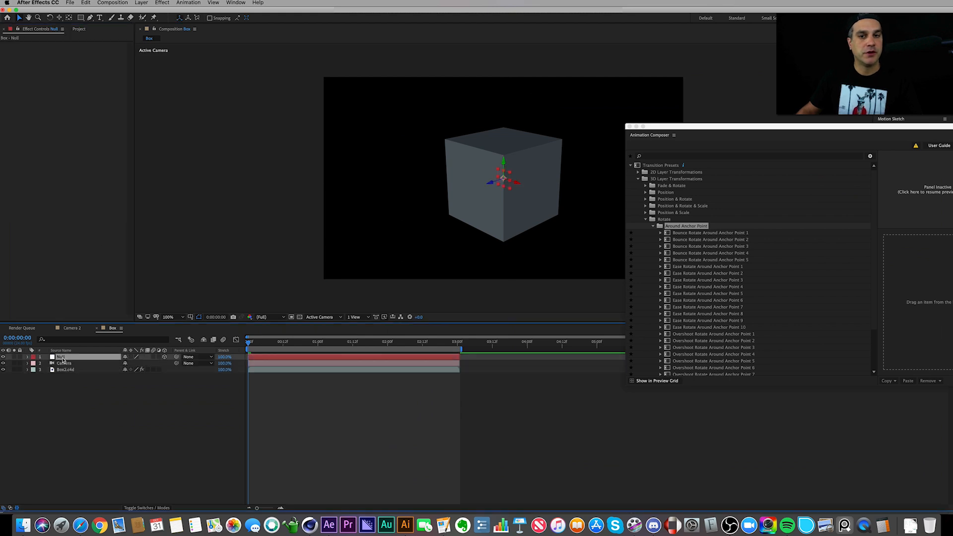
{"action": "left_click", "coordinate": [65, 365]}
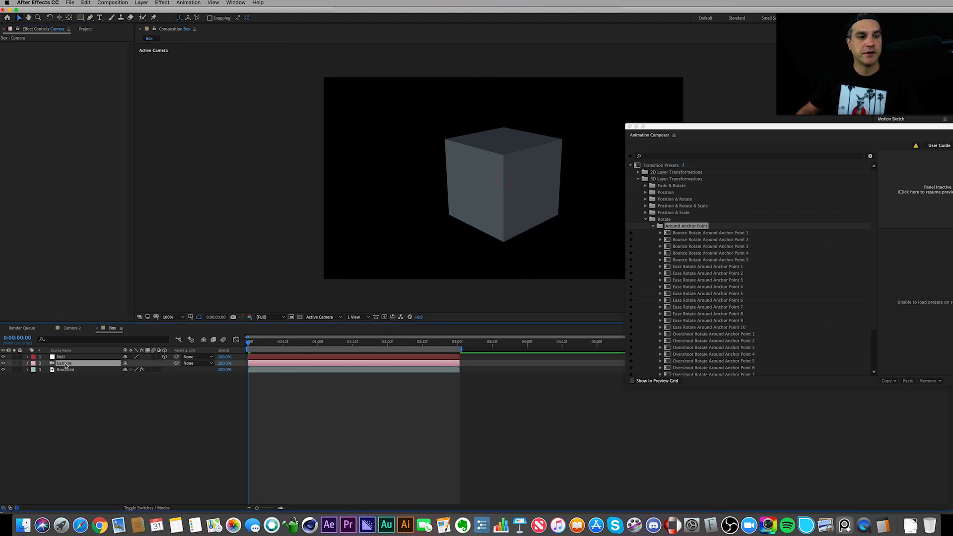
{"action": "left_click", "coordinate": [69, 370]}
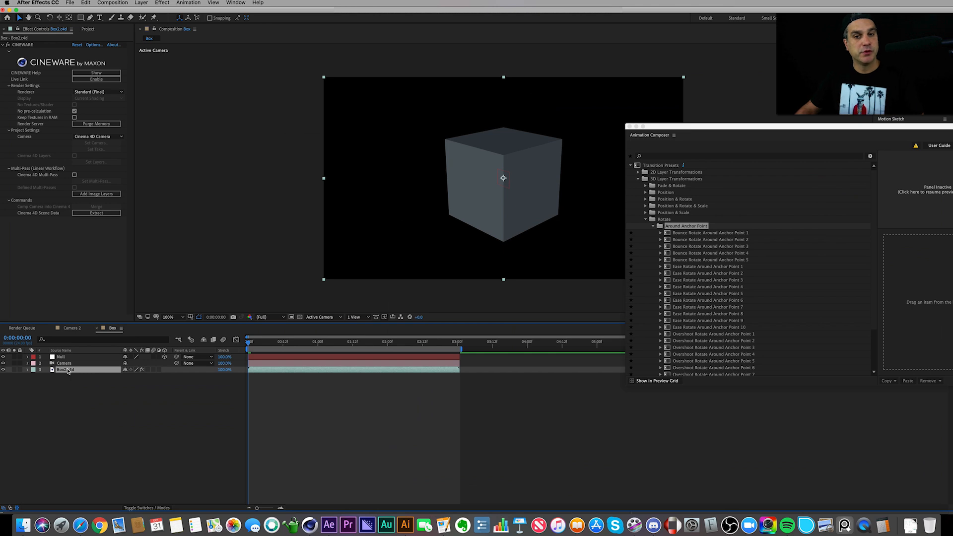
- Try to orbit the extracted Camera around the cube, and undo the camera movement
{"action": "left_click", "coordinate": [65, 365]}
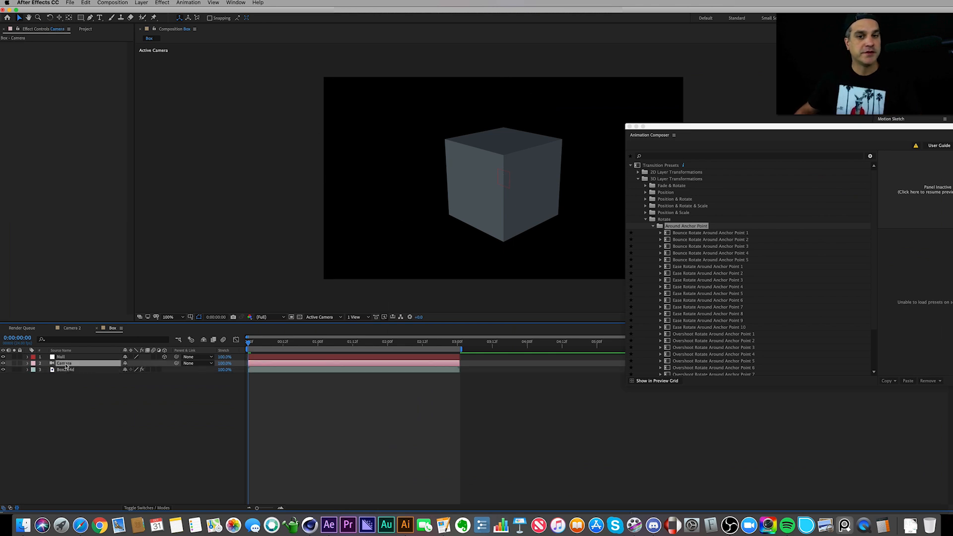
{"action": "key", "text": "c"}
{"action": "left_click_drag", "start_coordinate": [421, 195], "coordinate": [468, 178]}
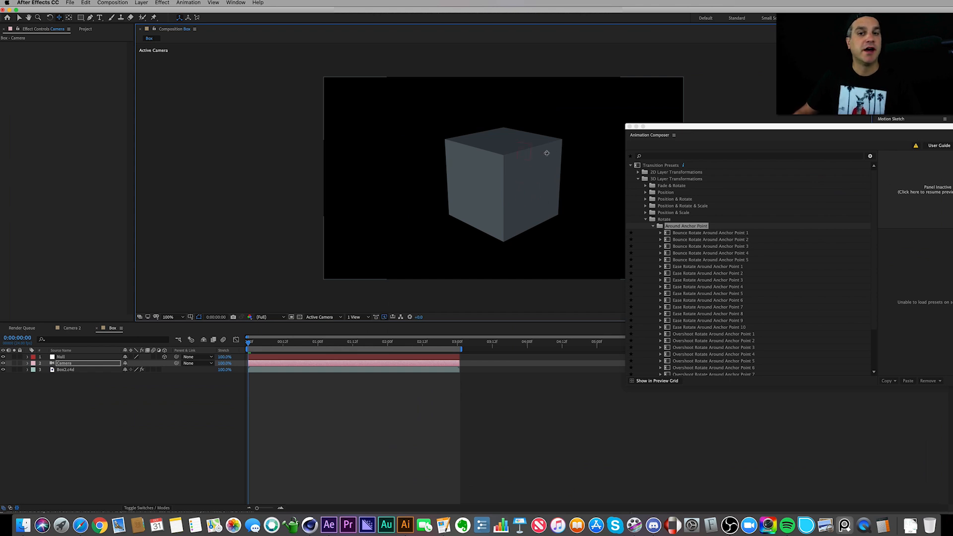
{"action": "left_click_drag", "start_coordinate": [515, 182], "coordinate": [522, 177]}
{"action": "key", "text": "super+z"}
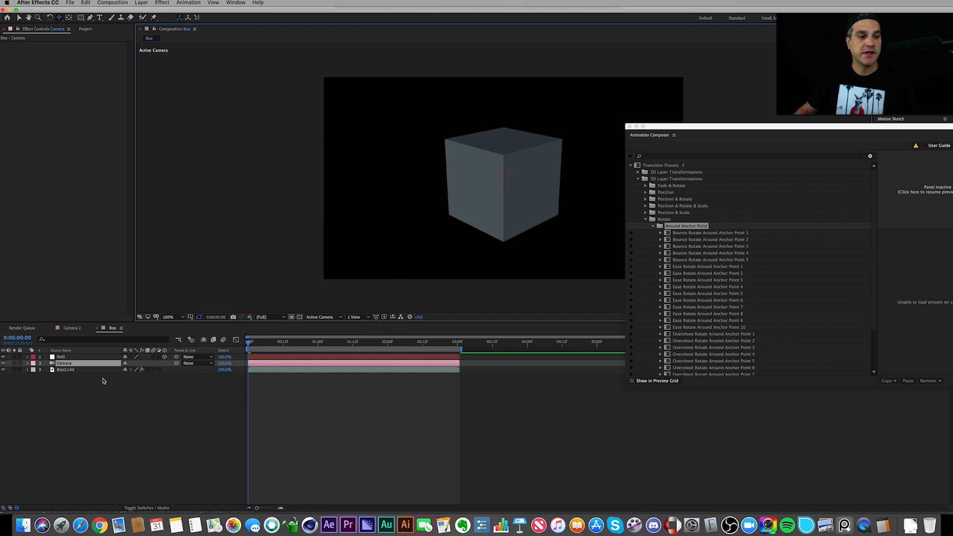
- Set the Cineware camera of the Box2.c4d layer to Comp Camera
{"action": "left_click", "coordinate": [77, 372]}
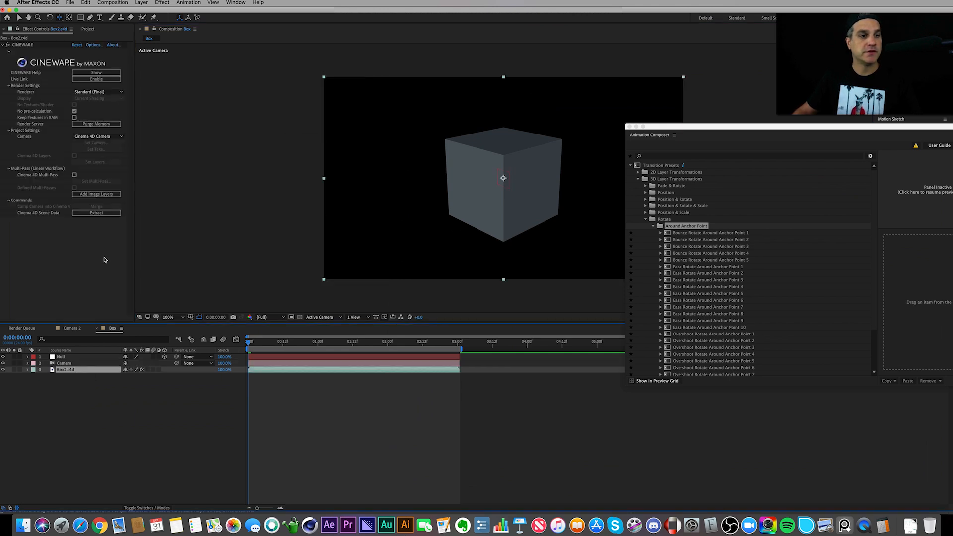
{"action": "left_click", "coordinate": [107, 139]}
{"action": "left_click", "coordinate": [105, 138]}
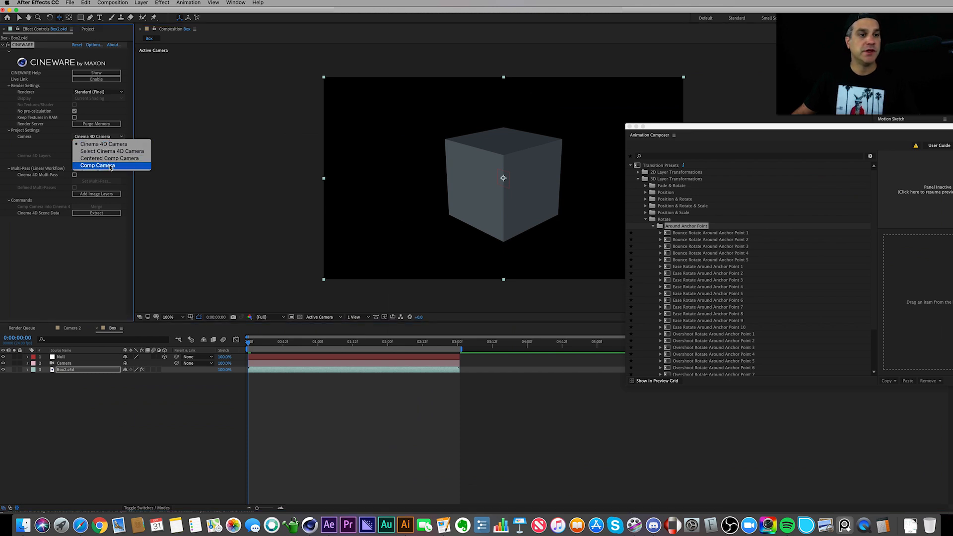
{"action": "left_click", "coordinate": [111, 167]}
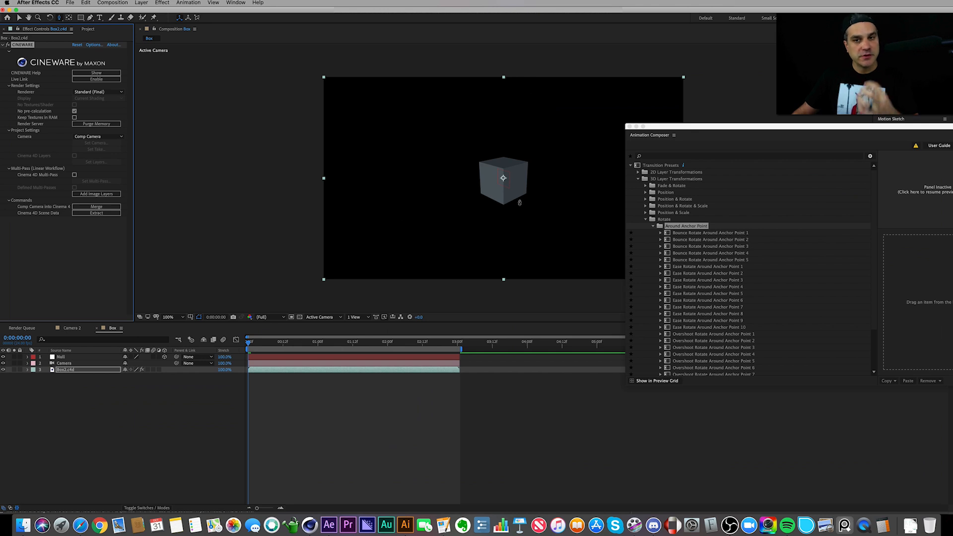
- Move the composition camera closer to the cube with the Track Z Camera tool
{"action": "key", "text": "c"}
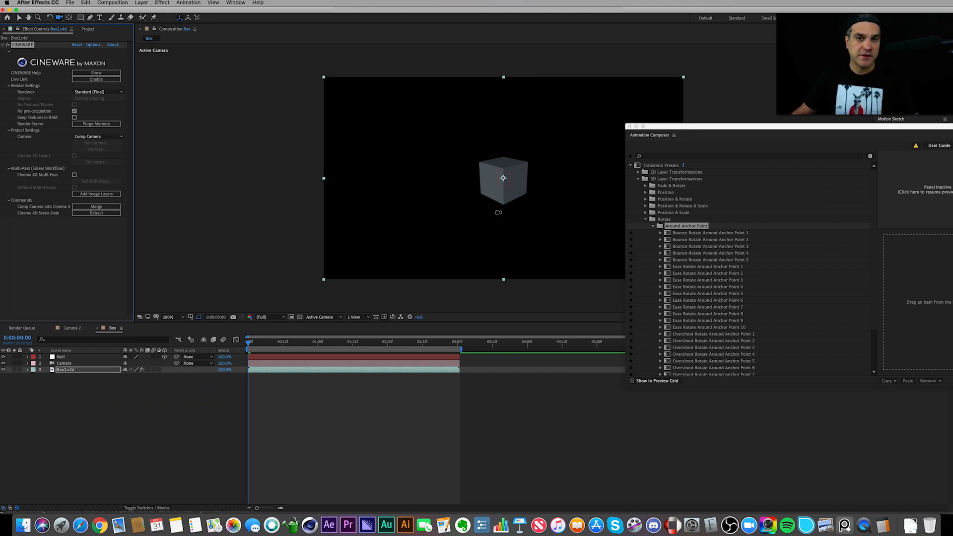
{"action": "key", "text": "c"}
{"action": "key", "text": "c"}
{"action": "left_click_drag", "start_coordinate": [496, 211], "coordinate": [502, 179]}
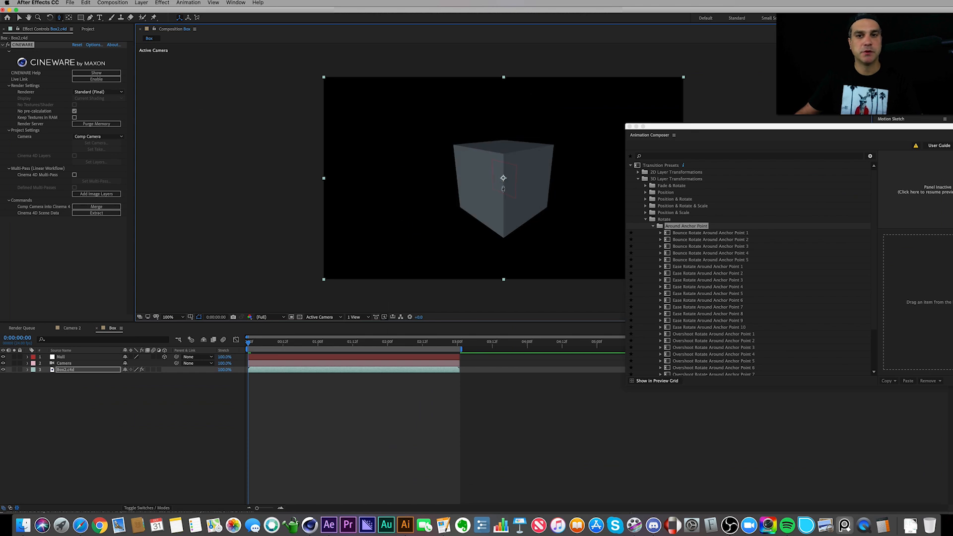
- In the Camera 2 composition, make both RCA test pattern layers visible and scrub back to 0:00:01:08
{"action": "left_click", "coordinate": [74, 357]}
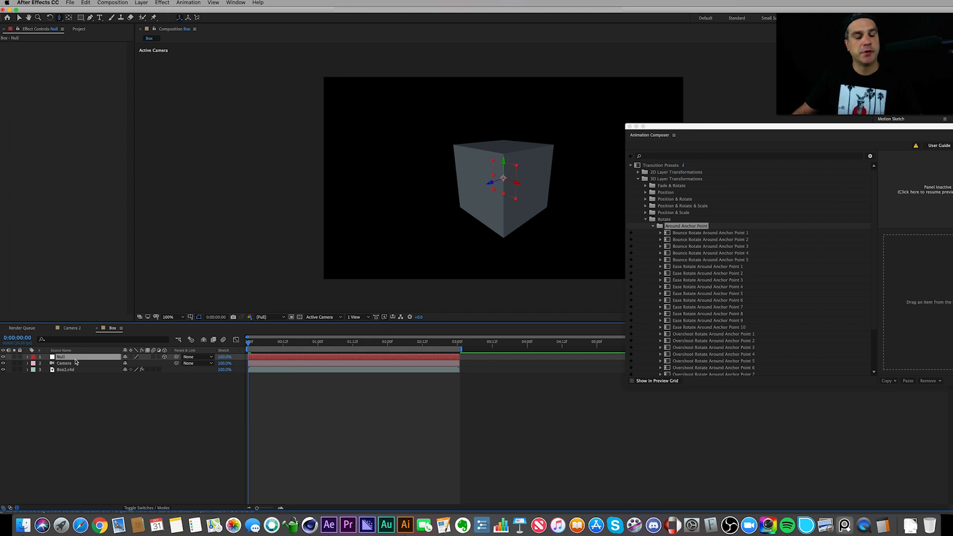
{"action": "left_click", "coordinate": [72, 329]}
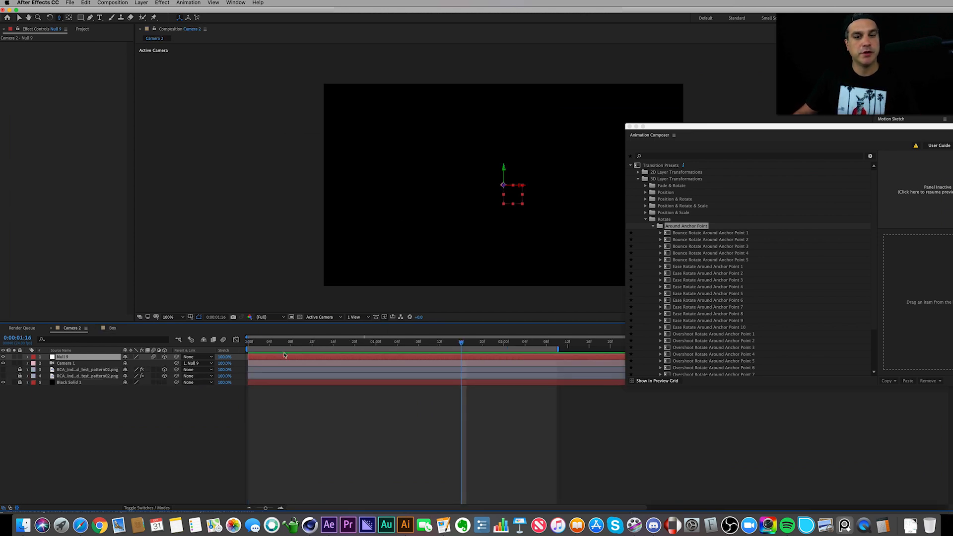
{"action": "left_click", "coordinate": [3, 376]}
{"action": "left_click", "coordinate": [3, 369]}
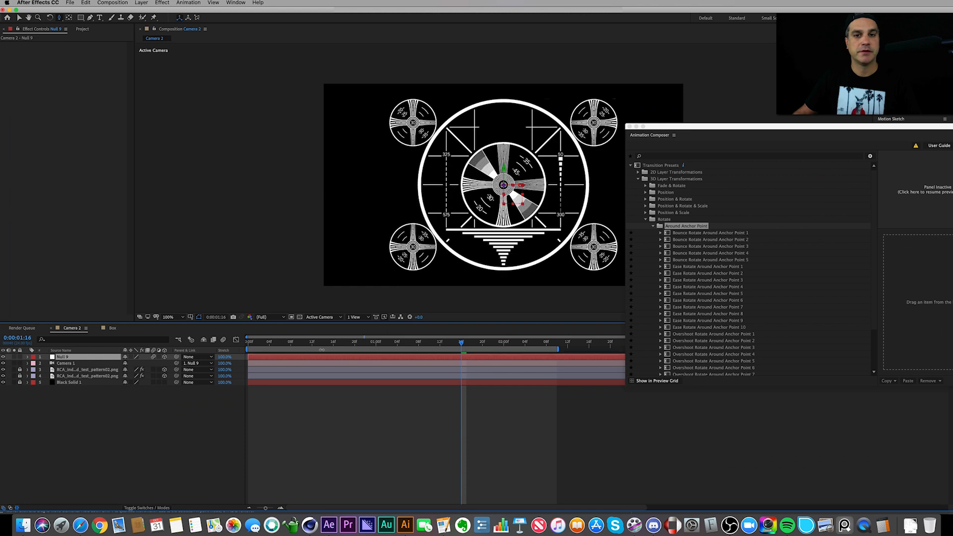
{"action": "left_click_drag", "start_coordinate": [461, 342], "coordinate": [415, 349]}
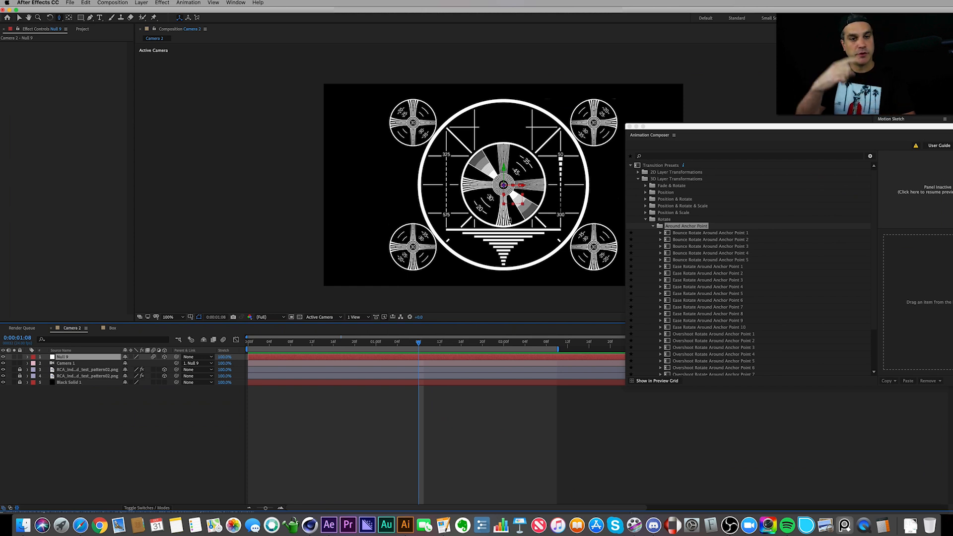
- Return to the Box composition and parent the Camera layer to the Null
{"action": "left_click", "coordinate": [113, 328]}
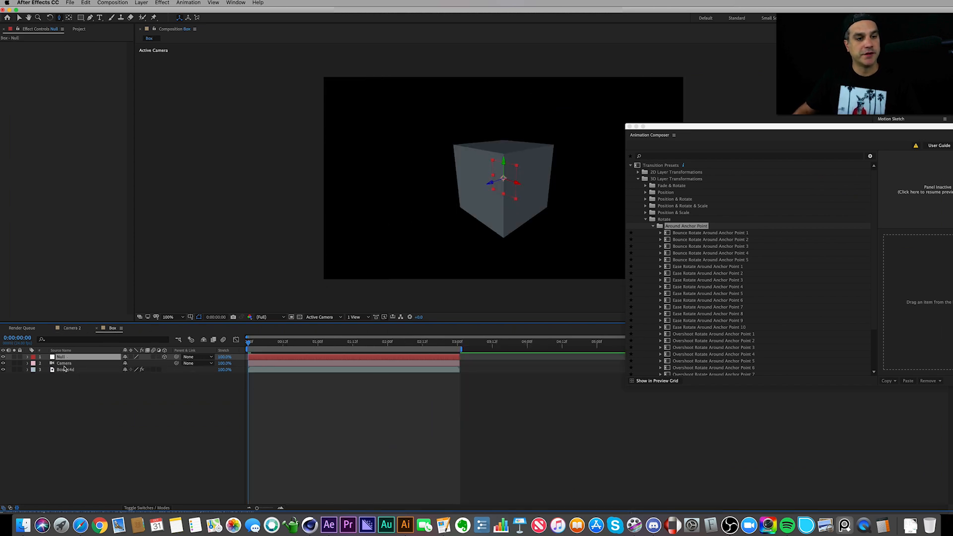
{"action": "left_click", "coordinate": [71, 363]}
{"action": "left_click_drag", "start_coordinate": [175, 364], "coordinate": [82, 357]}
- With the Null selected, preview the bounce, ease and overshoot Rotate Around Anchor Point presets in Animation Composer
{"action": "left_click", "coordinate": [85, 357]}
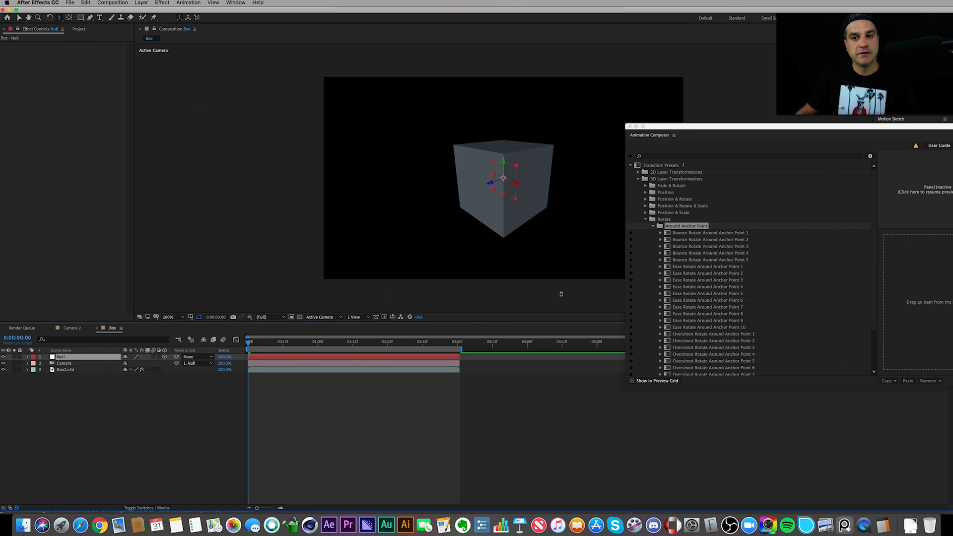
{"action": "mouse_move", "coordinate": [706, 129]}
{"action": "left_mouse_down"}
{"action": "mouse_move", "coordinate": [536, 190]}
{"action": "mouse_move", "coordinate": [332, 203]}
{"action": "mouse_move", "coordinate": [140, 159]}
{"action": "left_mouse_up"}
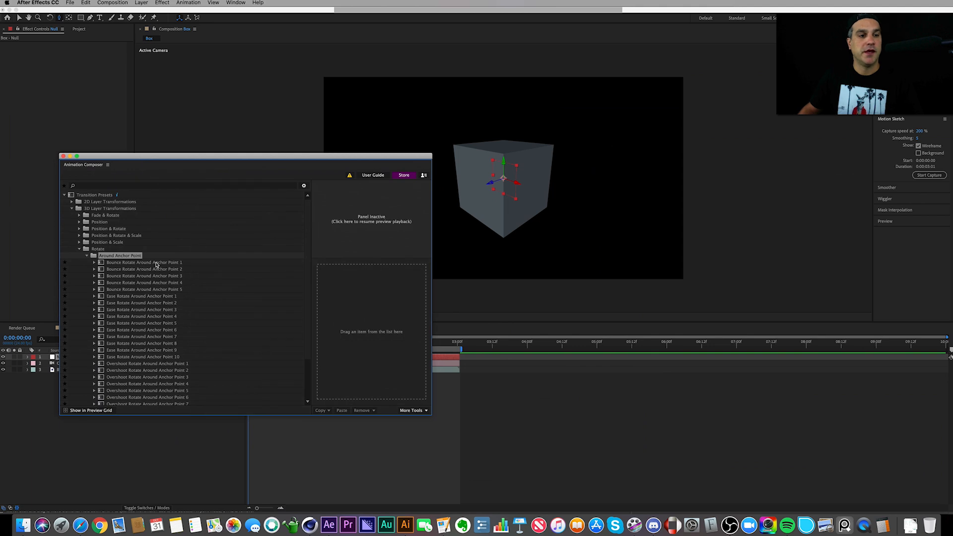
{"action": "left_click", "coordinate": [134, 269]}
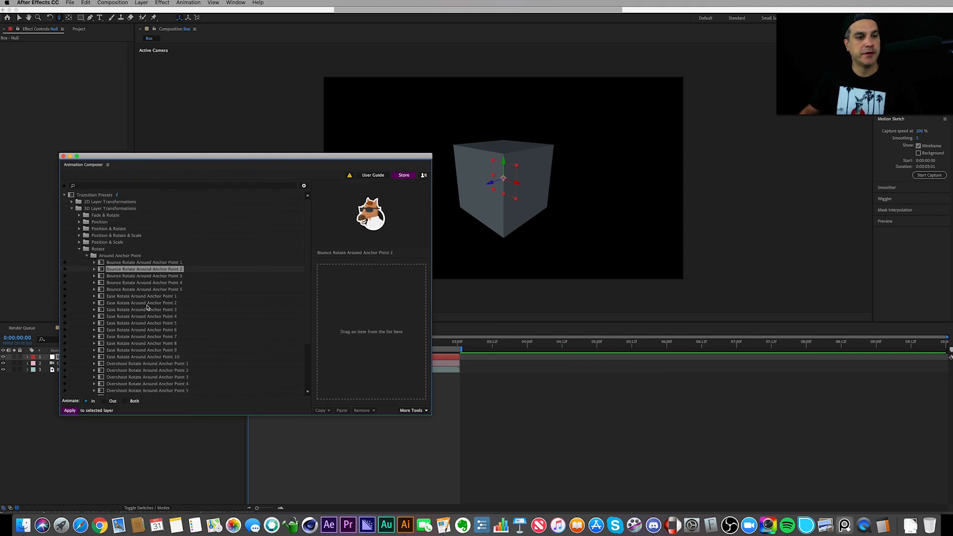
{"action": "left_click", "coordinate": [127, 337]}
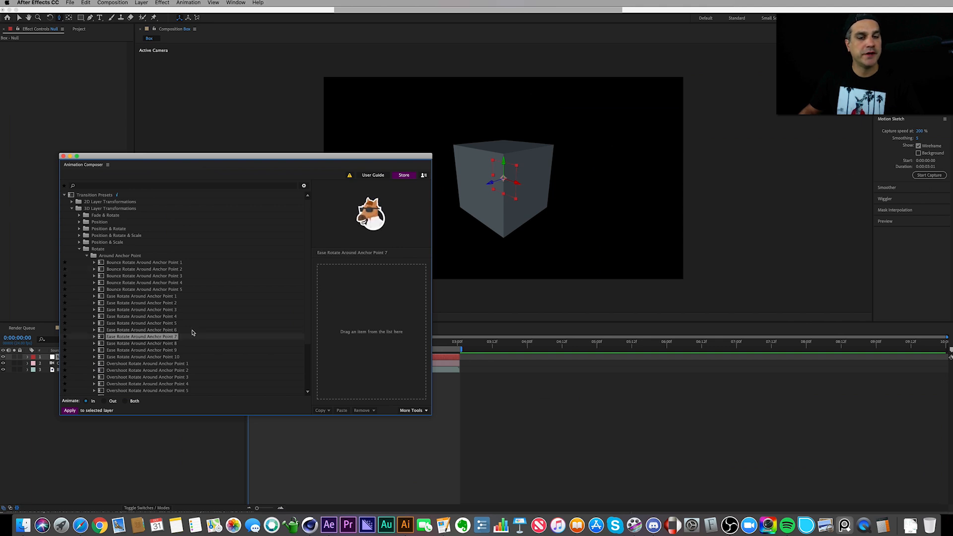
{"action": "left_click", "coordinate": [153, 344]}
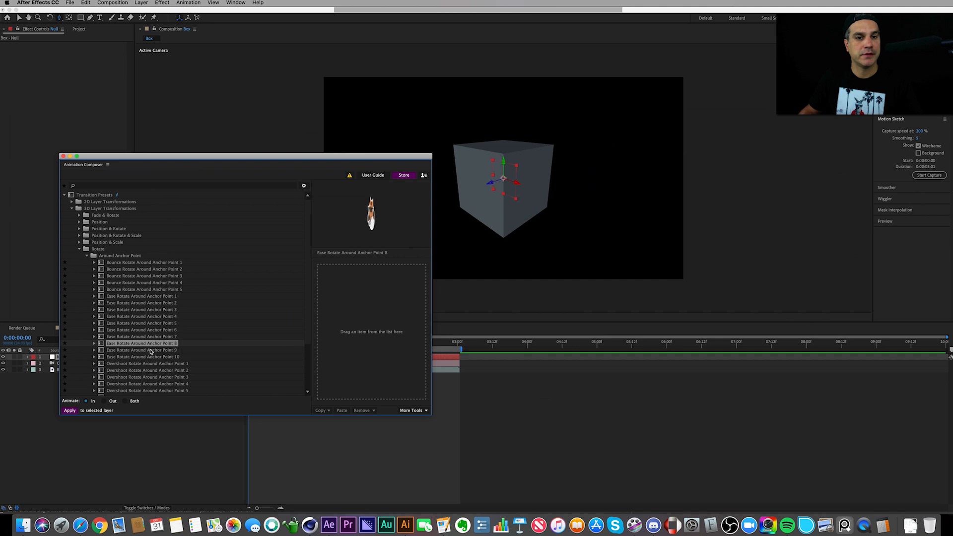
{"action": "left_click", "coordinate": [152, 349]}
{"action": "scroll", "coordinate": [153, 364], "scroll_direction": "down", "scroll_amount": 2}
{"action": "scroll", "coordinate": [153, 365], "scroll_direction": "down", "scroll_amount": 2}
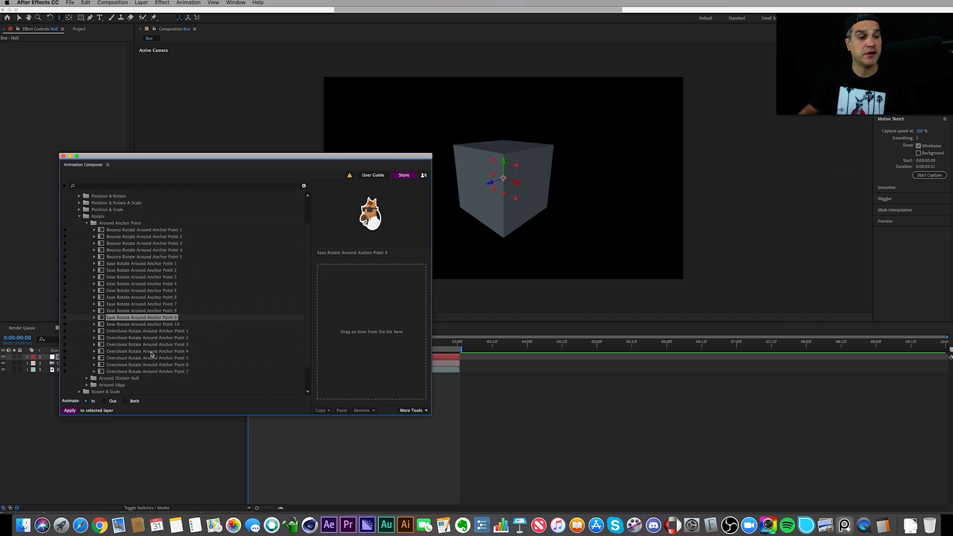
{"action": "left_click", "coordinate": [151, 351]}
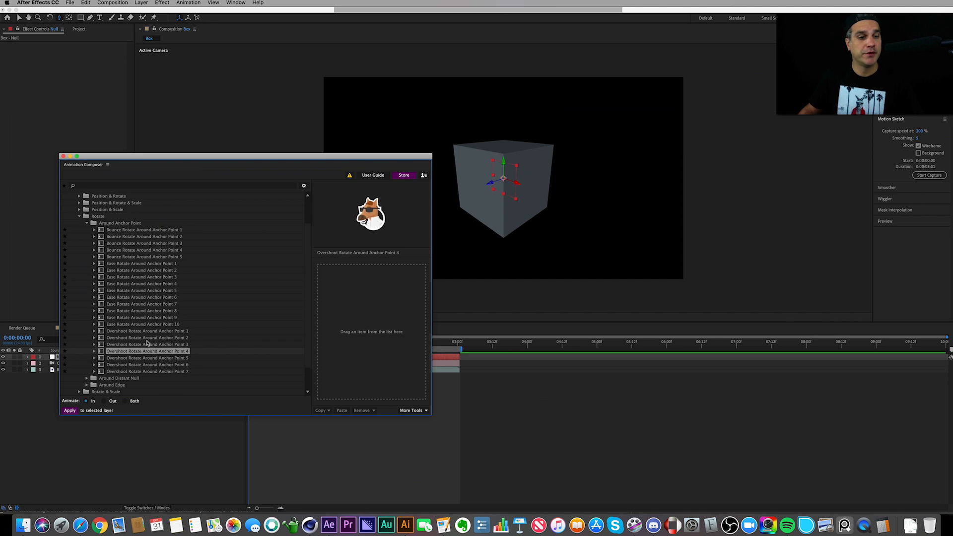
{"action": "left_click", "coordinate": [147, 338]}
{"action": "left_click", "coordinate": [144, 345]}
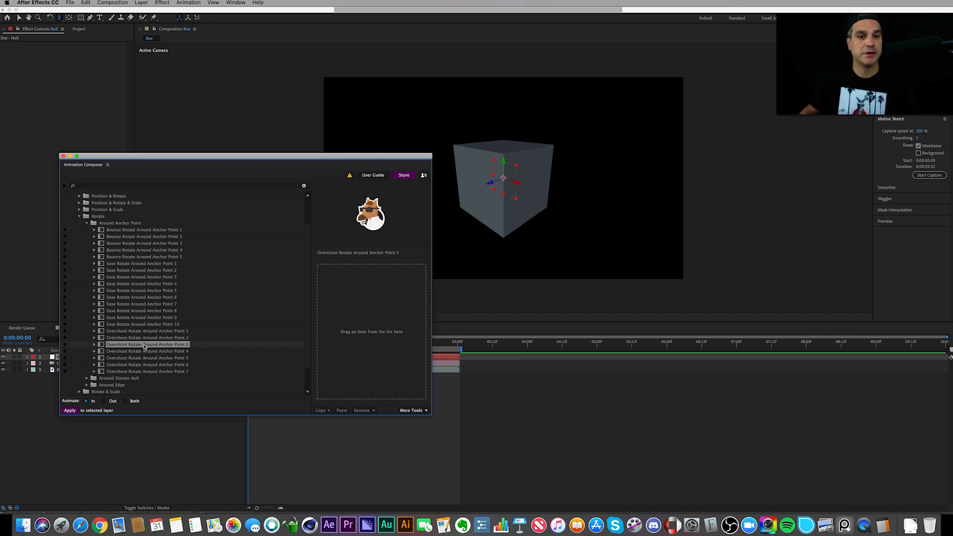
{"action": "left_click", "coordinate": [146, 352]}
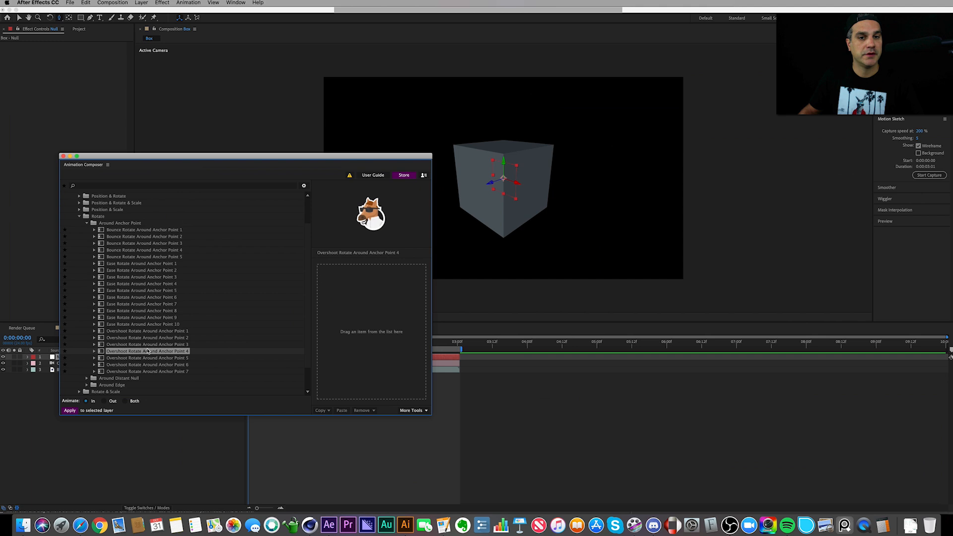
- Compare the directions of Overshoot Rotate Around Anchor Point 4 and apply its Left variant to the Null as an In animation
{"action": "left_click", "coordinate": [94, 352]}
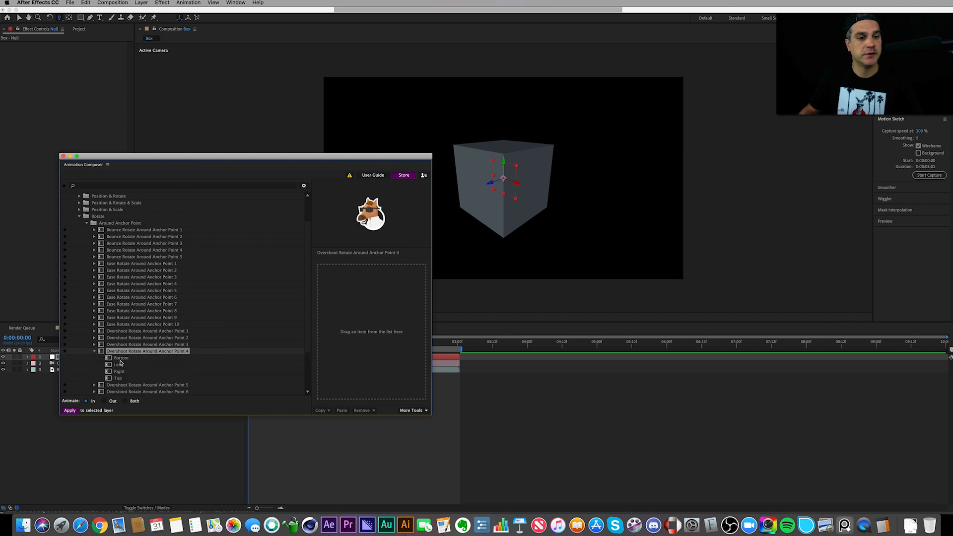
{"action": "left_click", "coordinate": [119, 365]}
{"action": "left_click", "coordinate": [119, 372]}
{"action": "left_click", "coordinate": [119, 379]}
{"action": "left_click", "coordinate": [119, 365]}
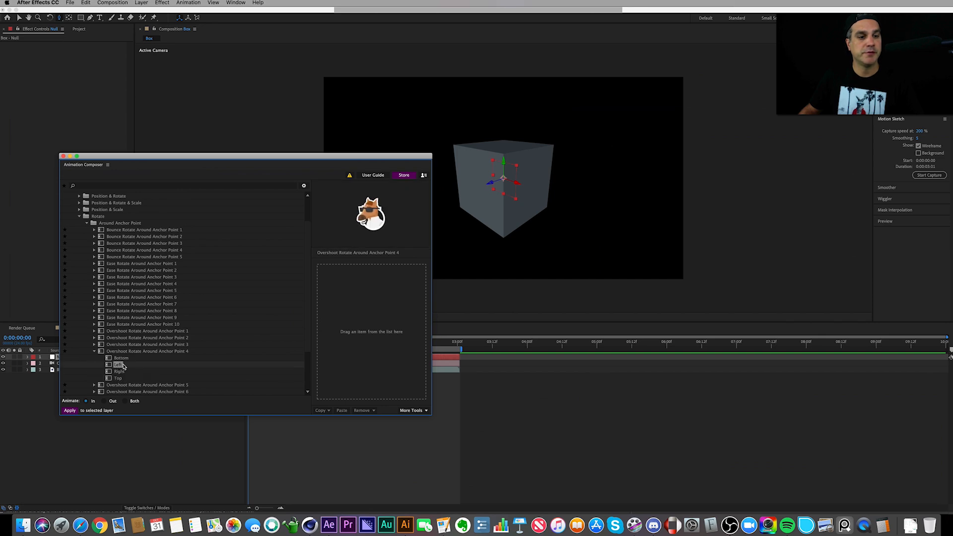
{"action": "left_click_drag", "start_coordinate": [155, 156], "coordinate": [547, 150]}
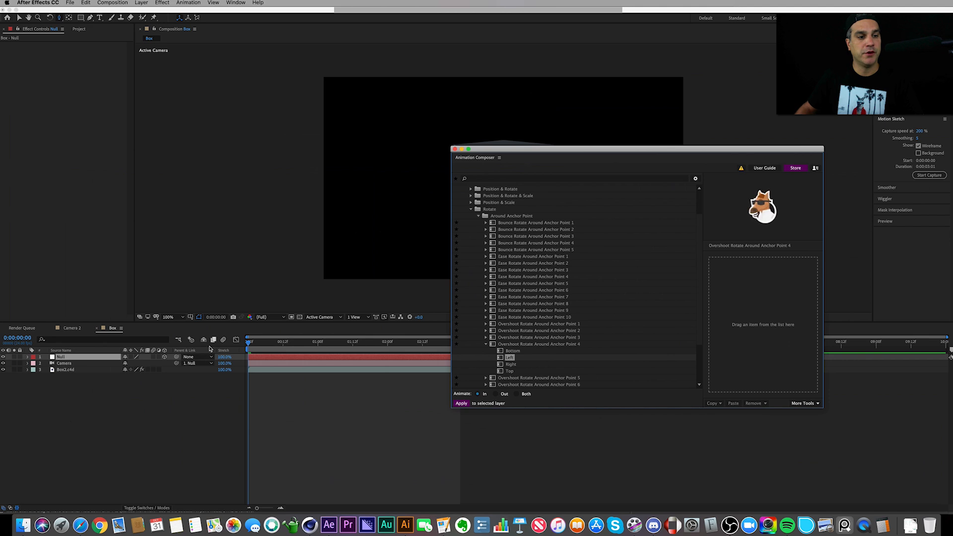
{"action": "left_click", "coordinate": [106, 358]}
{"action": "left_click", "coordinate": [499, 359]}
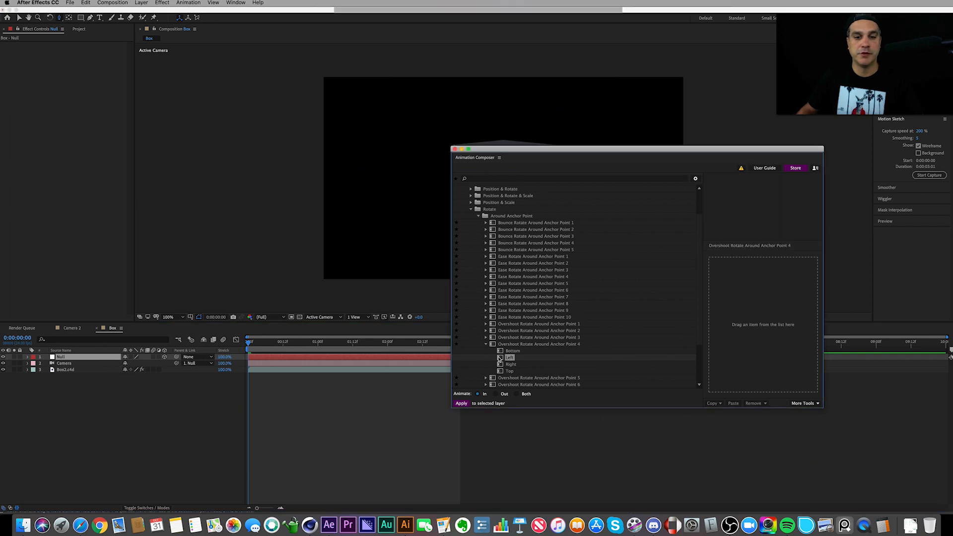
{"action": "left_click", "coordinate": [462, 403]}
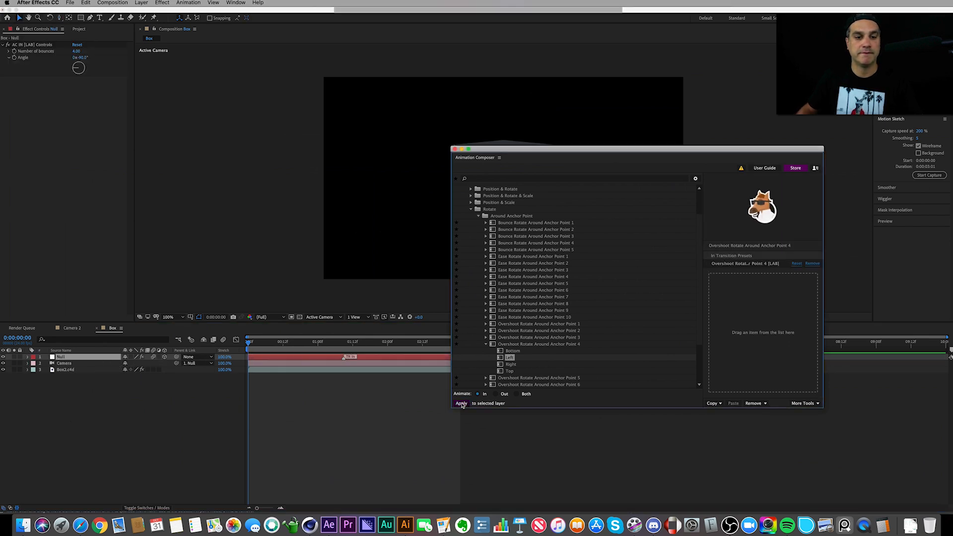
- Play the Null's rotation from the start and lengthen it by moving its In transition marker to about 0:00:02:12
{"action": "left_click_drag", "start_coordinate": [507, 149], "coordinate": [725, 408]}
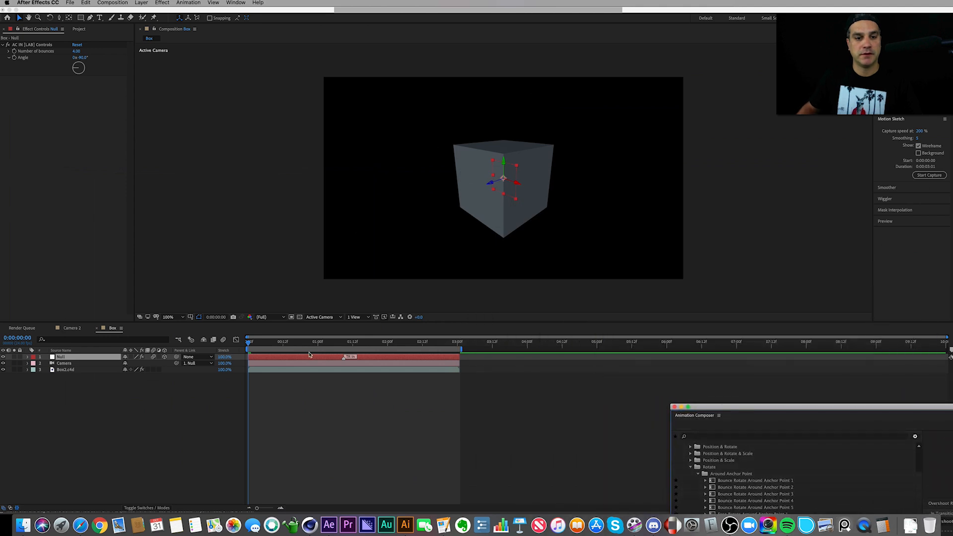
{"action": "mouse_move", "coordinate": [252, 344]}
{"action": "left_mouse_down"}
{"action": "mouse_move", "coordinate": [301, 342]}
{"action": "mouse_move", "coordinate": [249, 342]}
{"action": "left_mouse_up"}
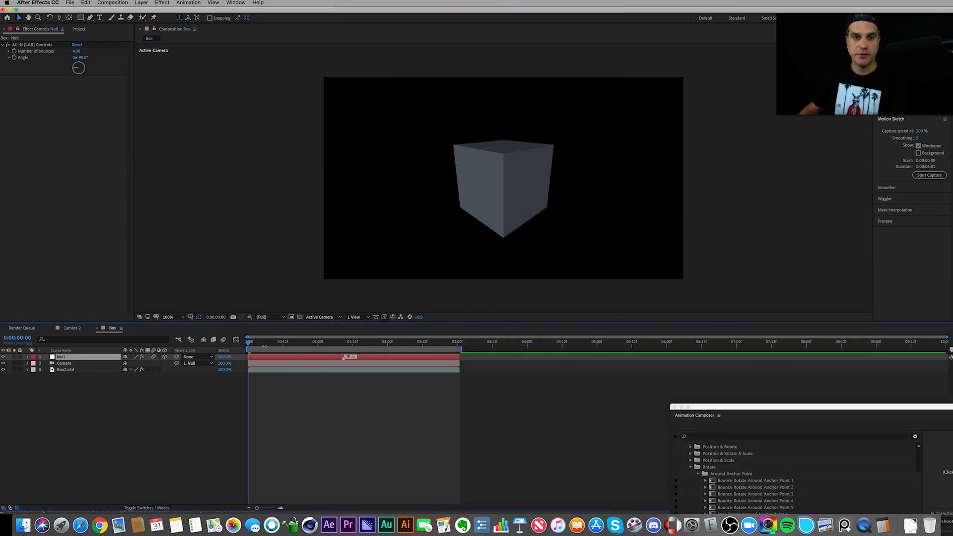
{"action": "key", "text": "space"}
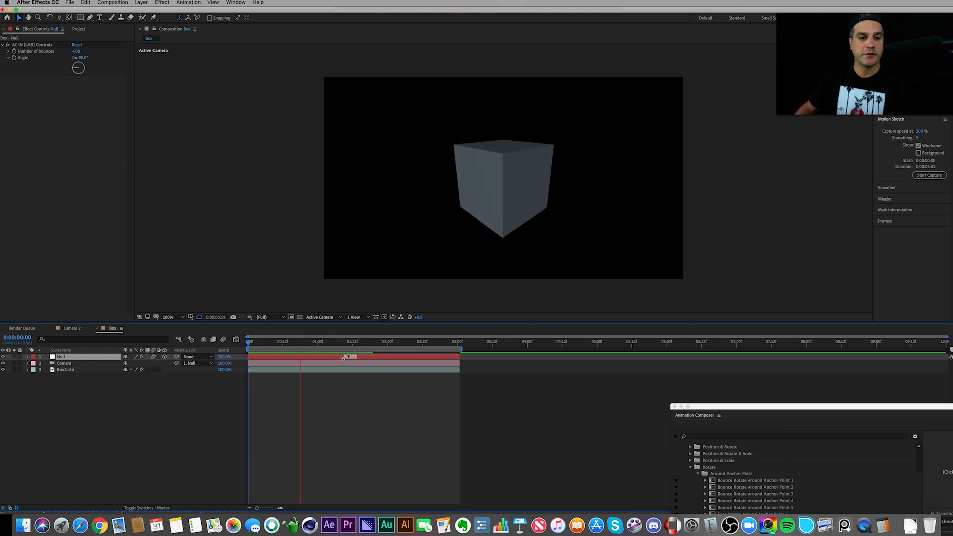
{"action": "left_click_drag", "start_coordinate": [453, 356], "coordinate": [422, 357]}
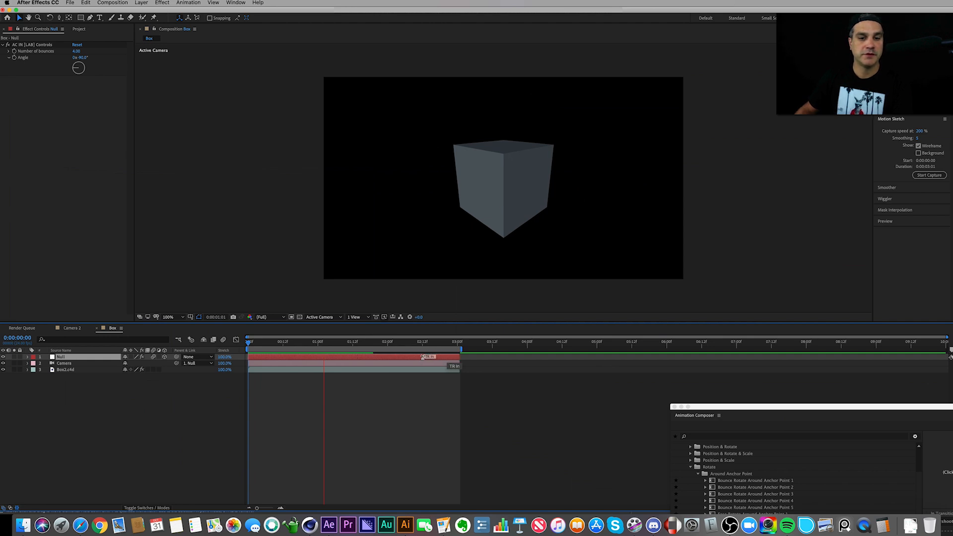
{"action": "left_click", "coordinate": [423, 343]}
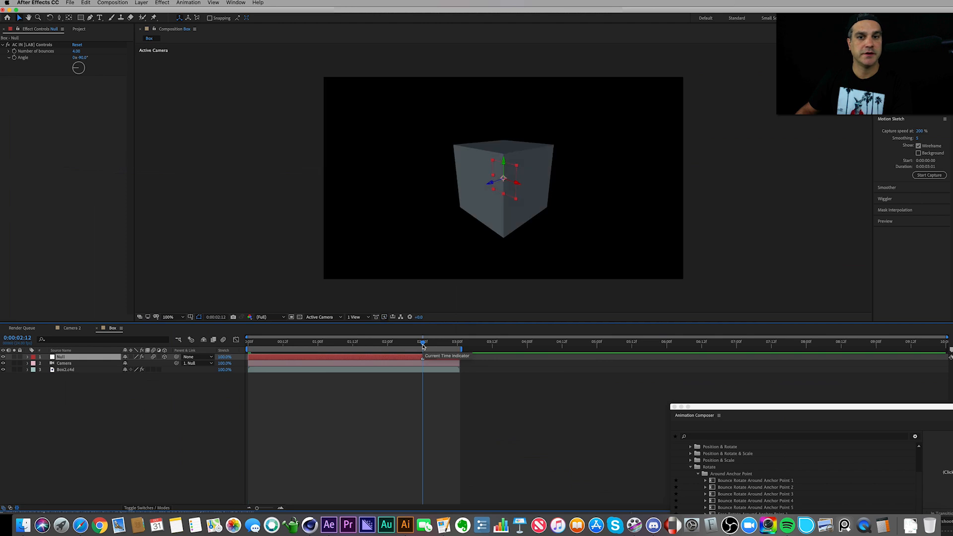
- Set the Null's AC IN controls to 2 bounces and an angle of -60°
{"action": "left_click", "coordinate": [77, 51]}
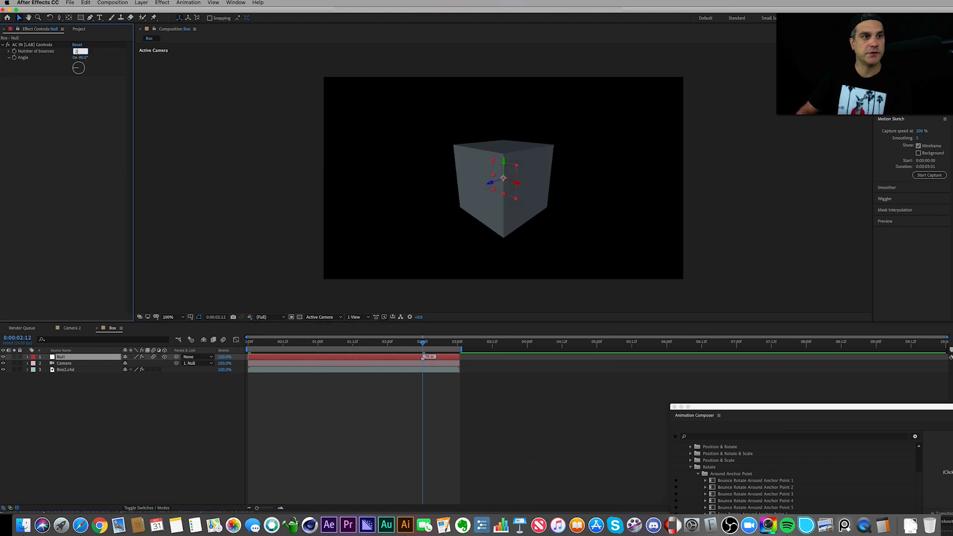
{"action": "left_click", "coordinate": [83, 57]}
{"action": "type", "text": "-60"}
{"action": "key", "text": "Return"}
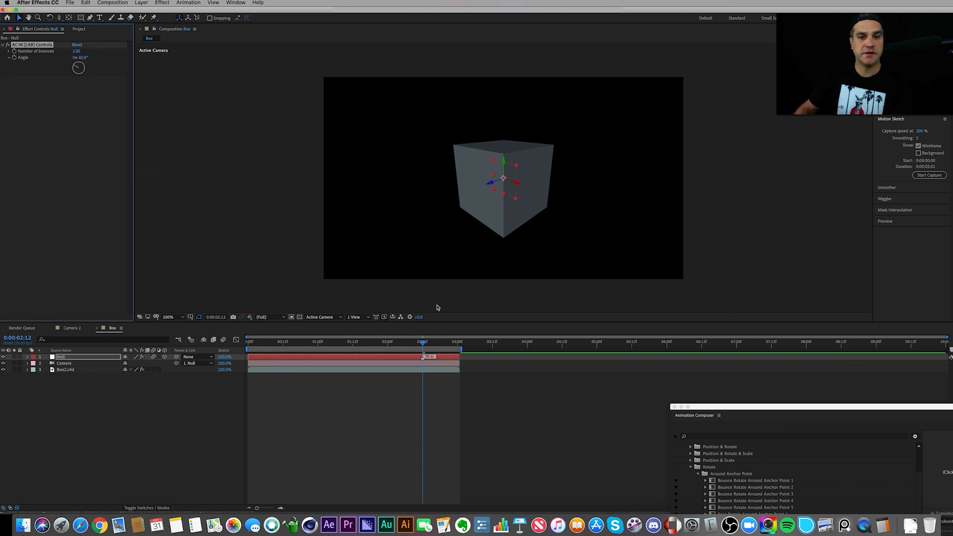
- Set the preview resolution to Half and play the Null's rotation, shortening the work area to about 0:00:02:22
{"action": "left_click", "coordinate": [423, 345]}
{"action": "left_click", "coordinate": [268, 318]}
{"action": "left_click", "coordinate": [279, 342]}
{"action": "key", "text": "space"}
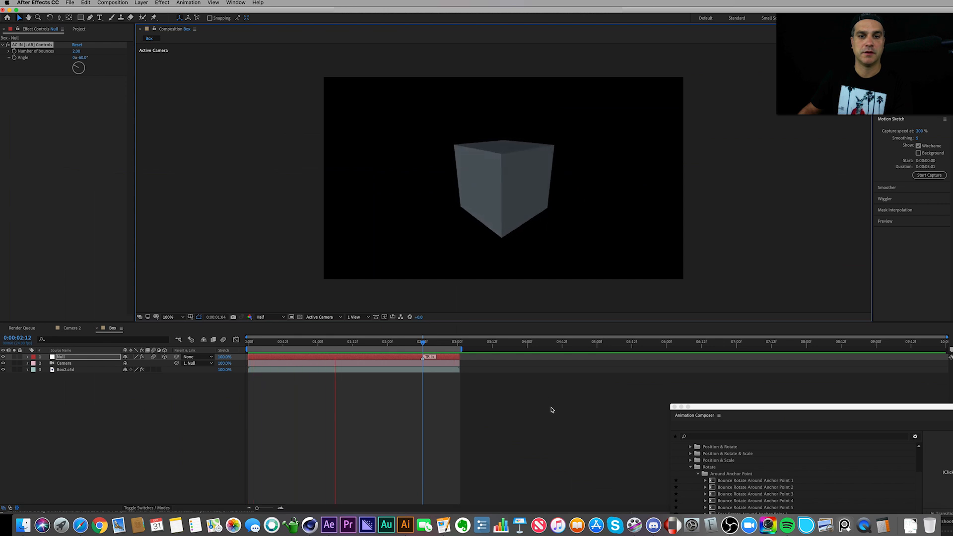
{"action": "key", "text": "space"}
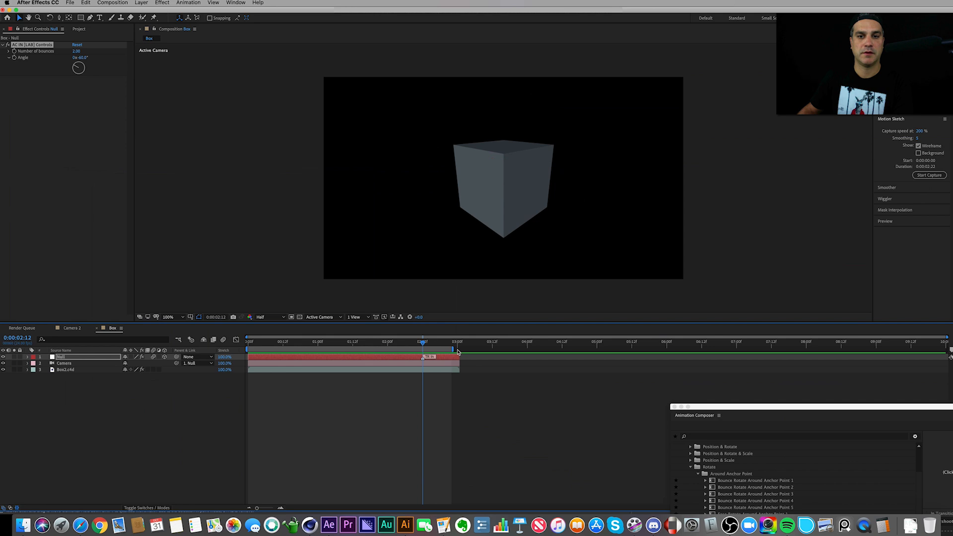
{"action": "key", "text": "space"}
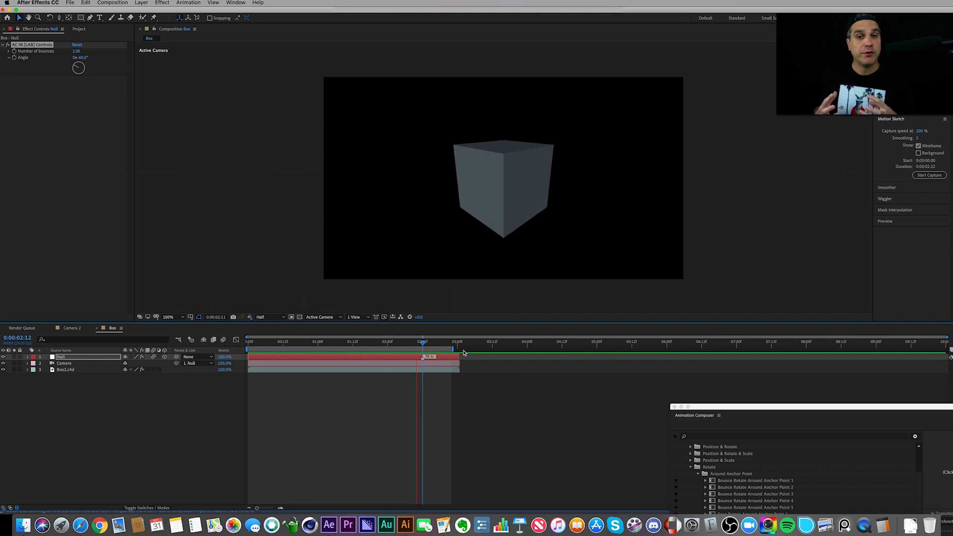
- Switch to the Camera 2 composition
{"action": "left_click", "coordinate": [72, 328]}
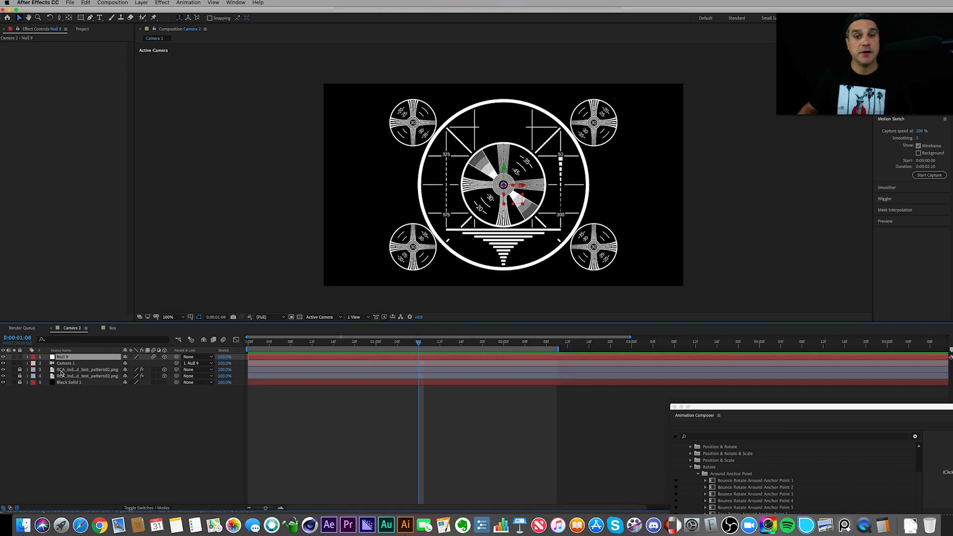